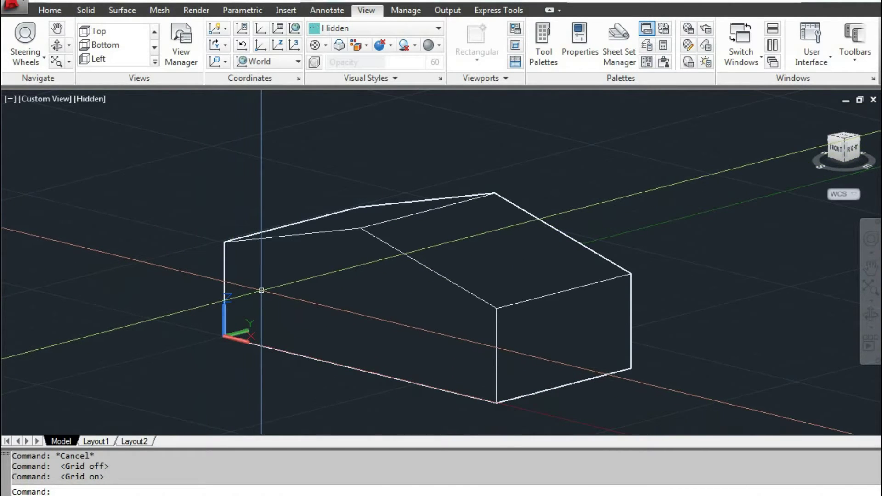
Turn the grid display off and back on around the solid.
scroll(262, 290, down, 5)
scroll(266, 291, up, 2)
middle_drag(299, 294, 334, 306)
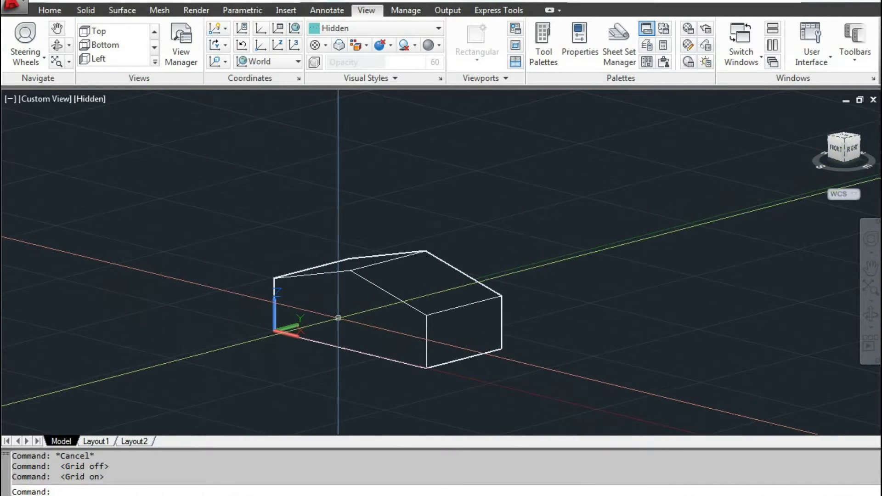
scroll(321, 315, up, 2)
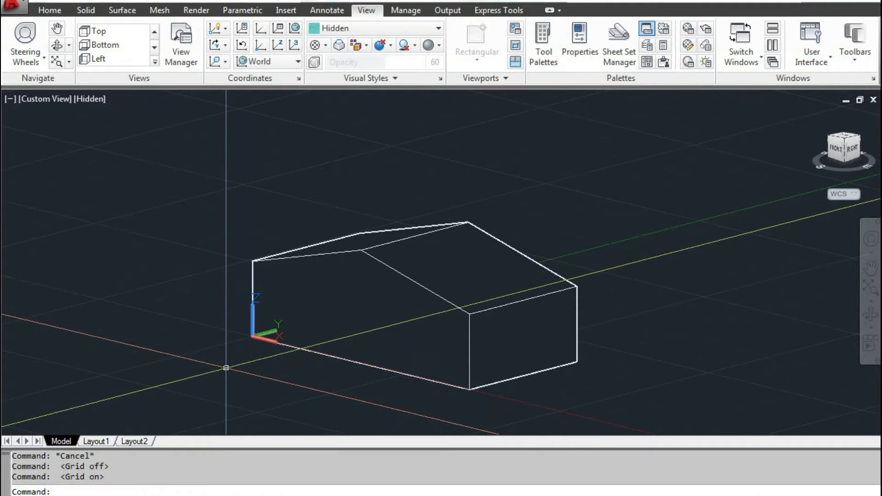
key(F7)
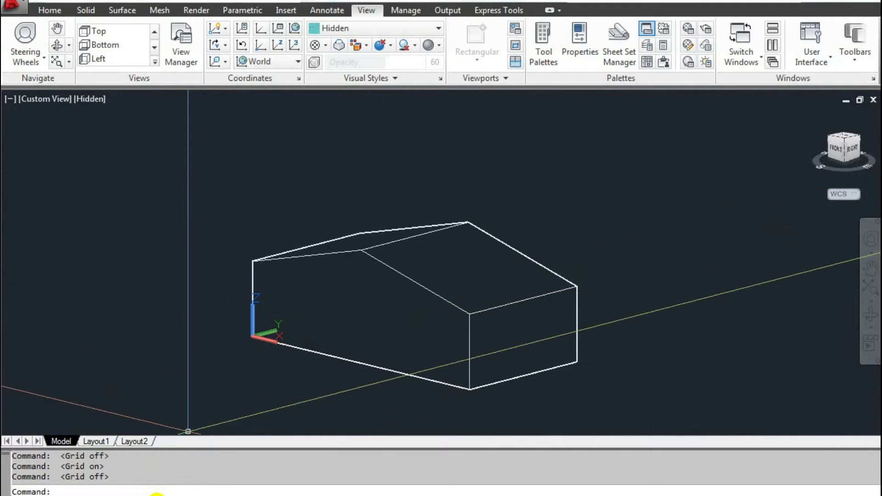
click(156, 495)
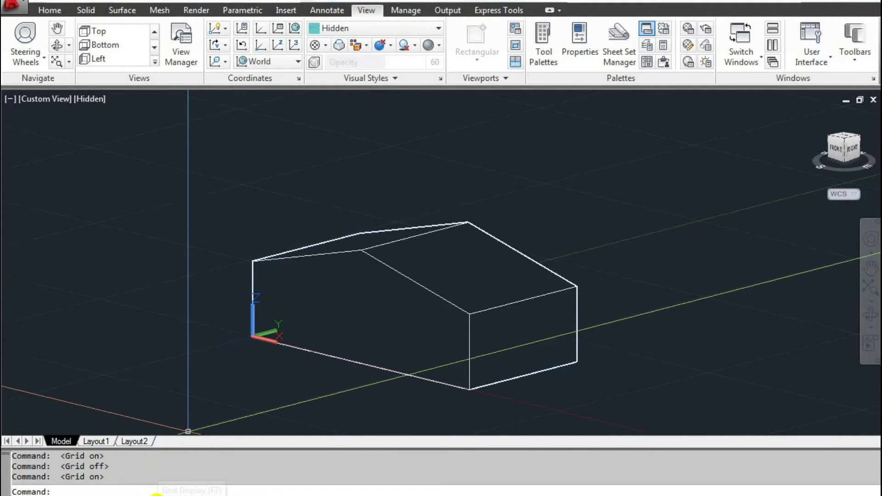
click(156, 495)
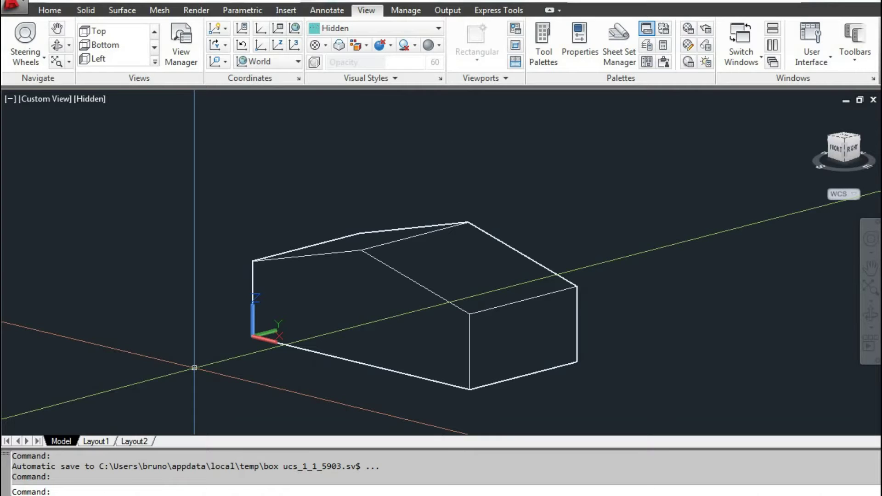
key(F7)
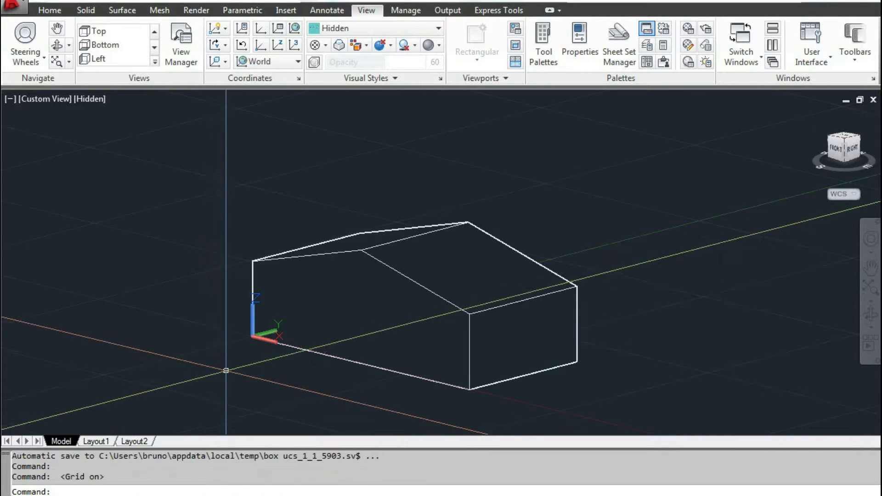
Check which workspace is active in the list of available workspaces.
middle_drag(222, 368, 252, 347)
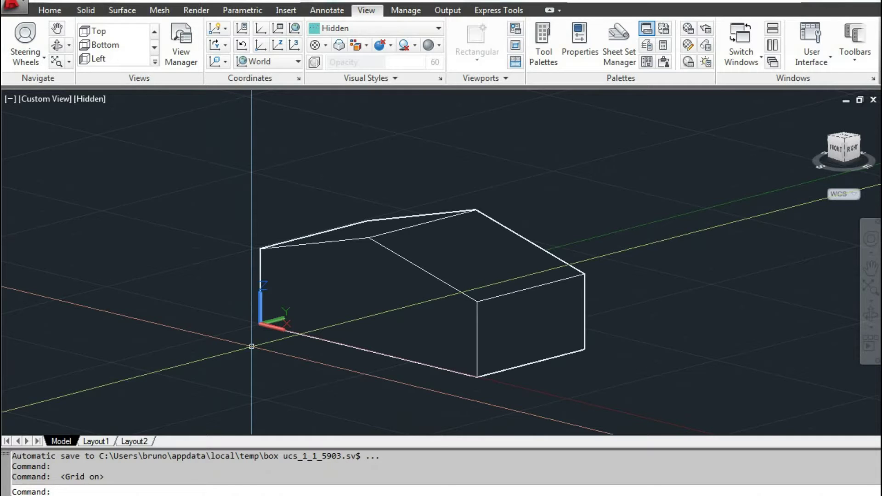
scroll(489, 234, up, 2)
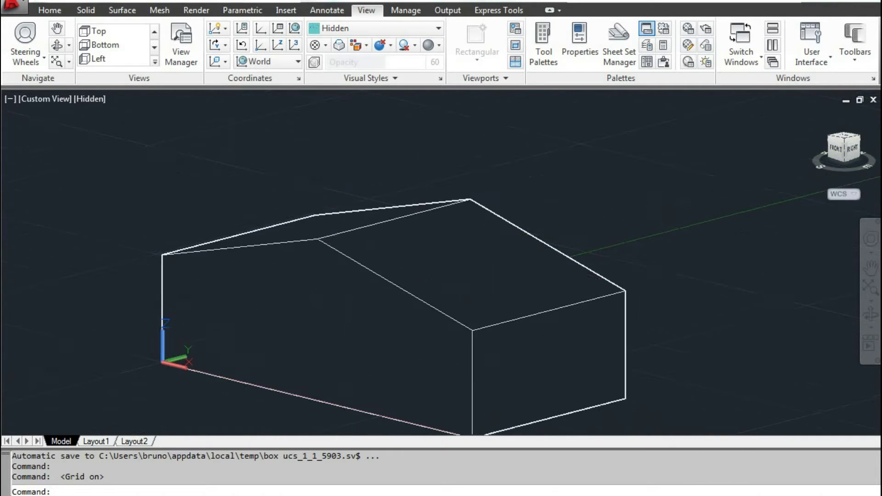
middle_drag(454, 265, 467, 262)
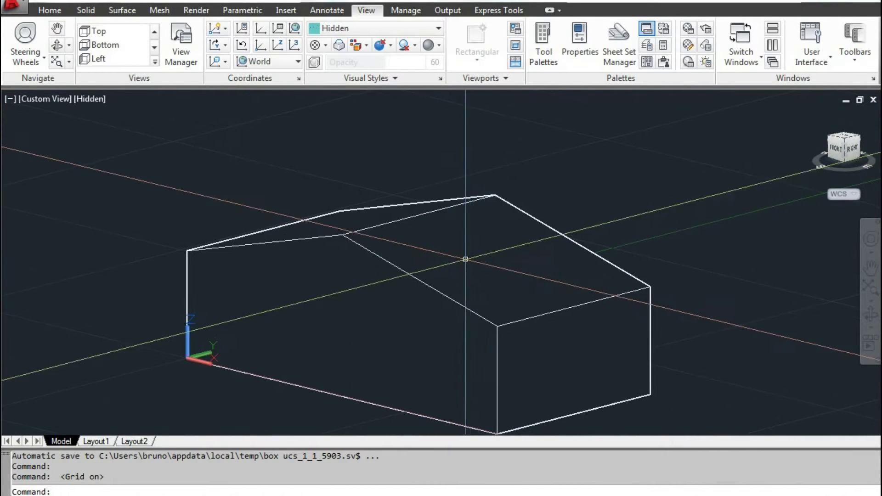
scroll(465, 256, down, 2)
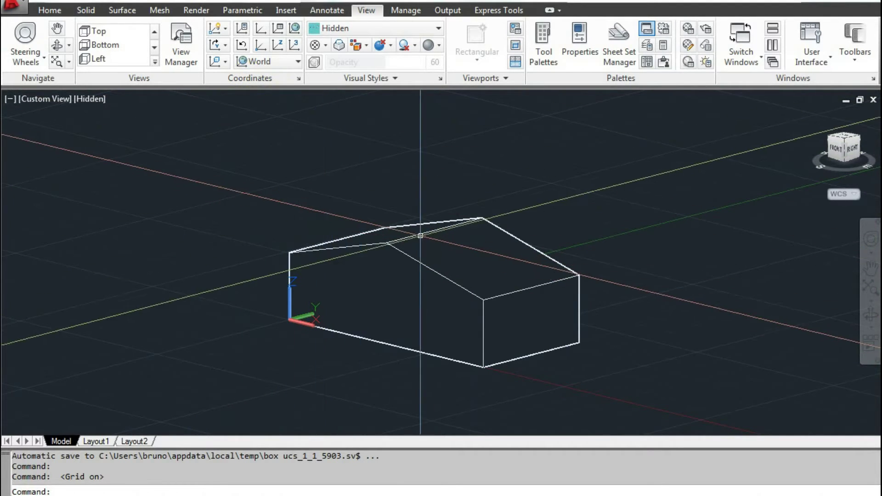
click(791, 495)
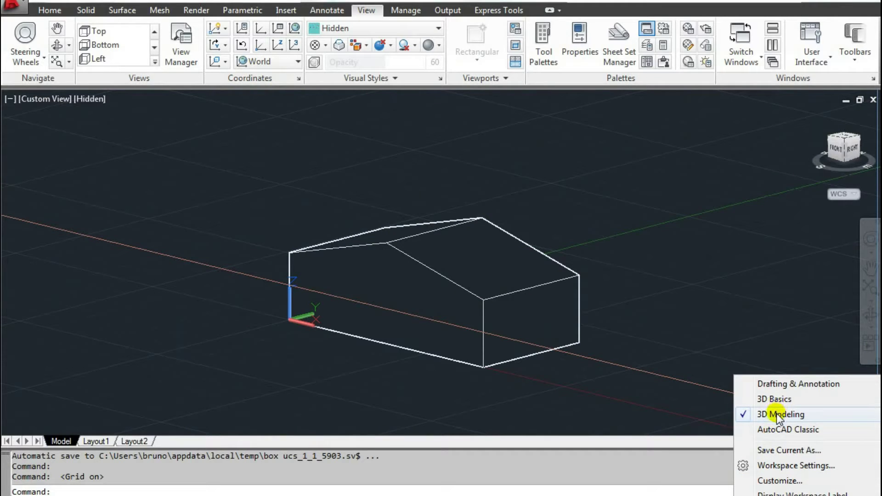
click(647, 297)
click(455, 195)
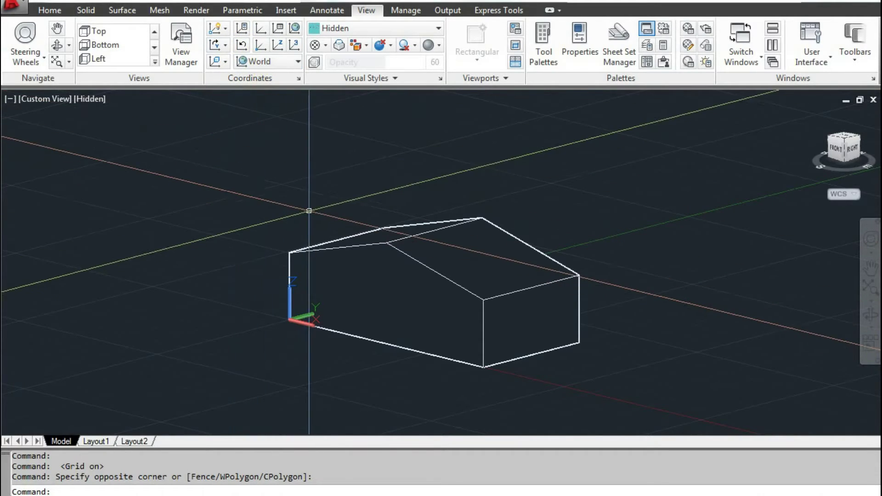
Change the current coordinate system from World to the preset Top UCS.
scroll(292, 216, up, 2)
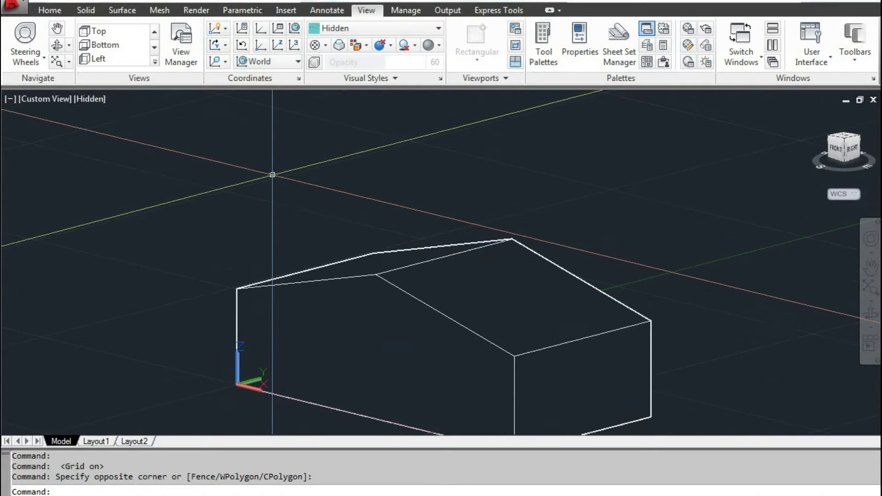
scroll(275, 178, down, 2)
middle_drag(267, 193, 299, 227)
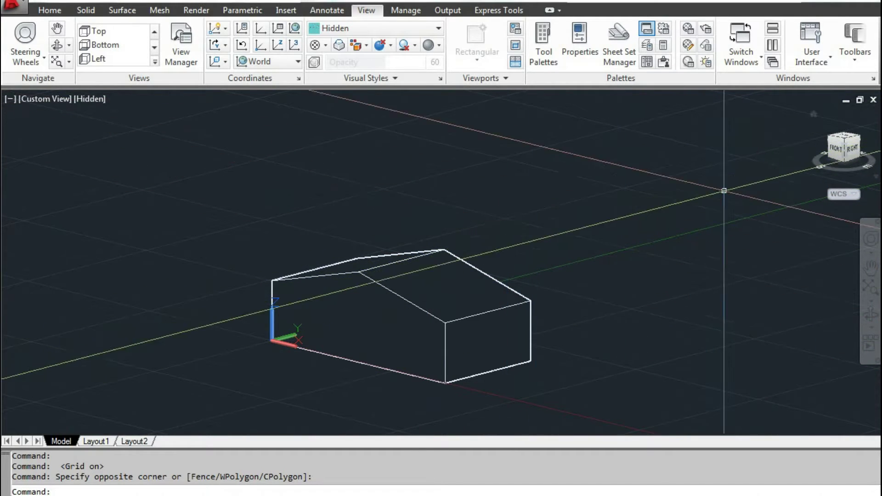
click(269, 62)
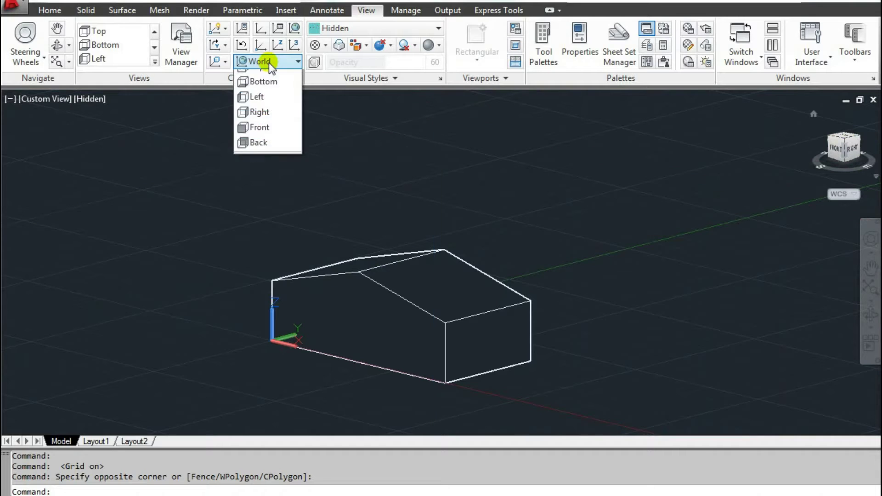
click(269, 95)
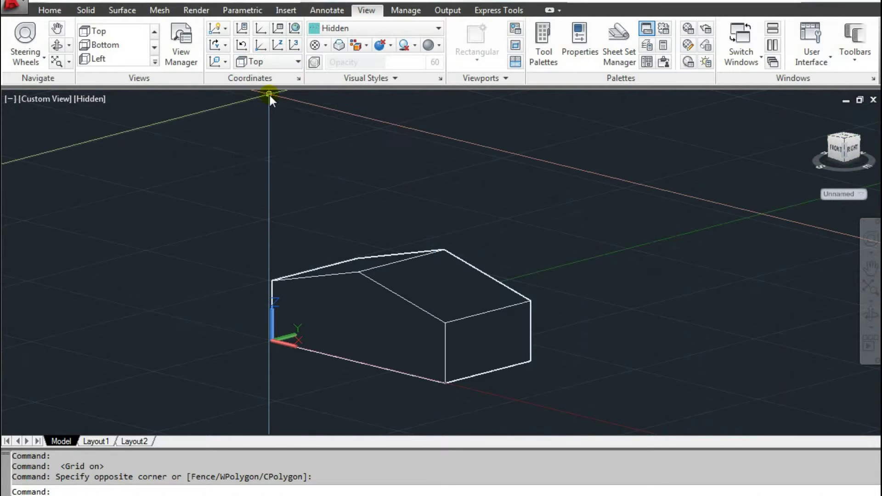
click(271, 62)
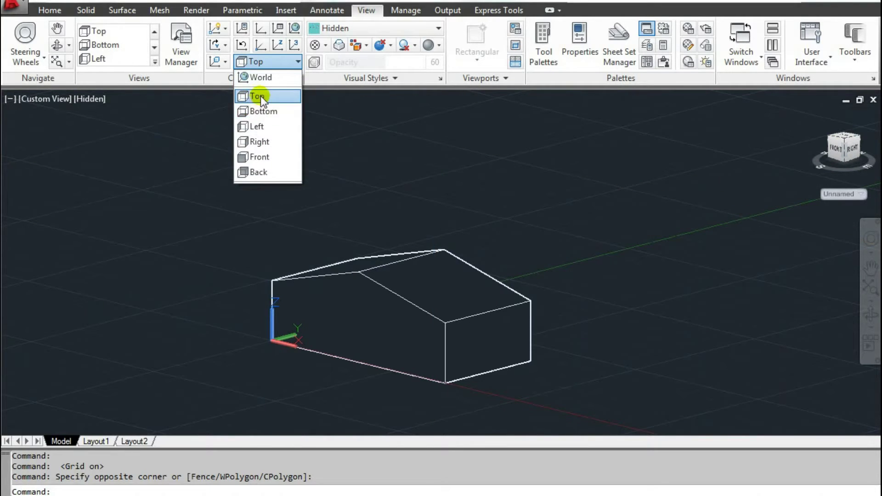
click(256, 96)
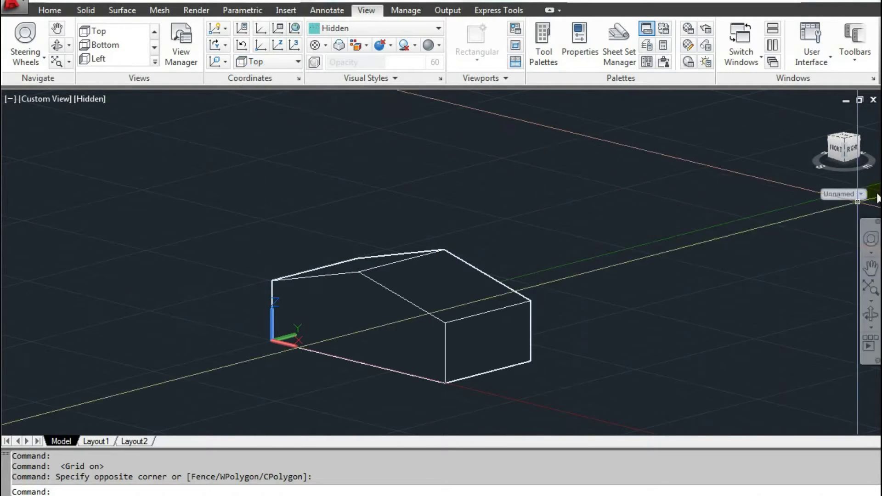
View the solid from Top and SW Isometric, finishing with the SE Isometric view.
click(846, 141)
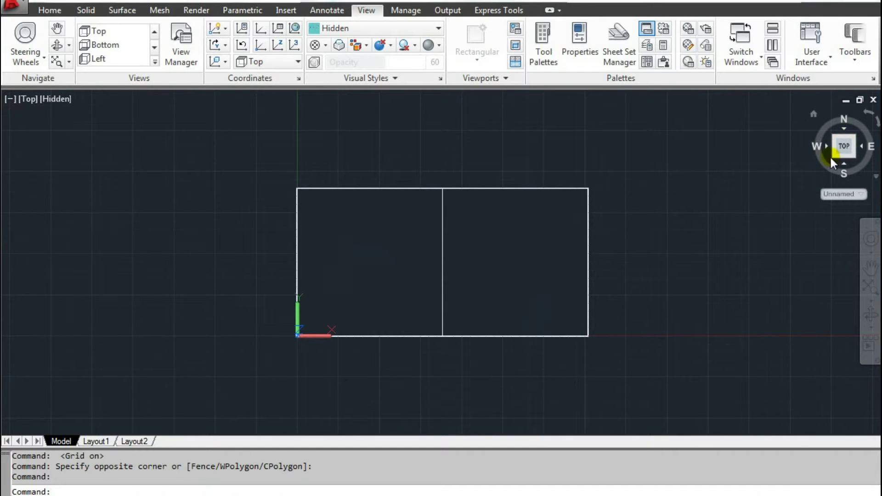
click(833, 156)
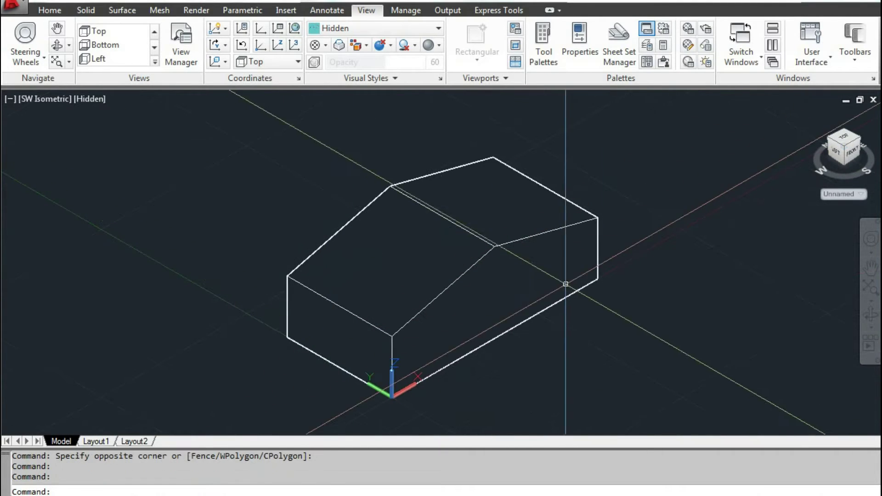
click(859, 142)
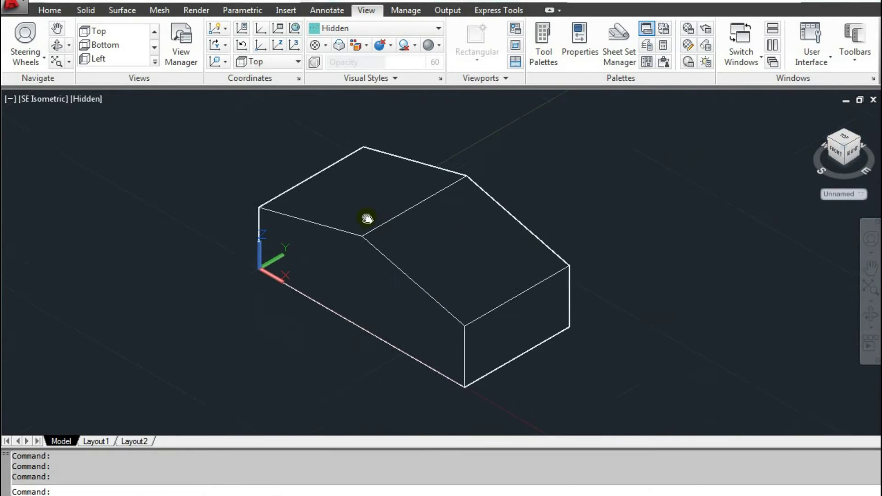
middle_drag(408, 236, 452, 256)
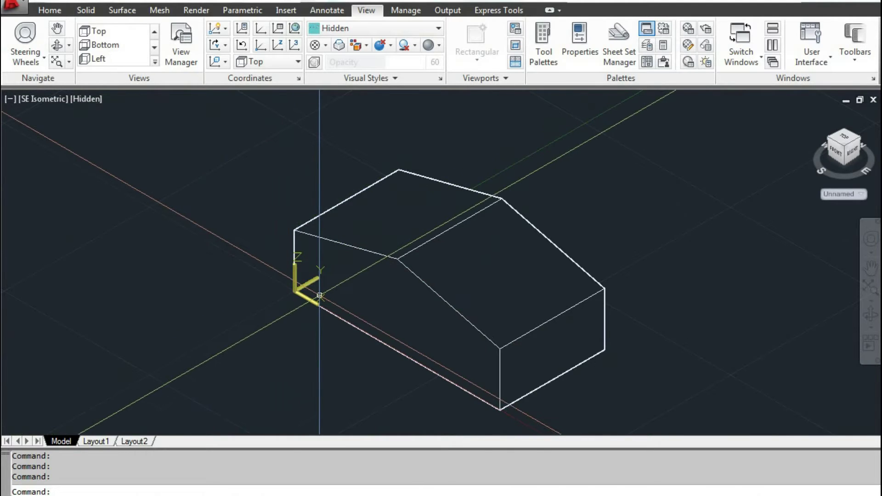
scroll(319, 295, up, 2)
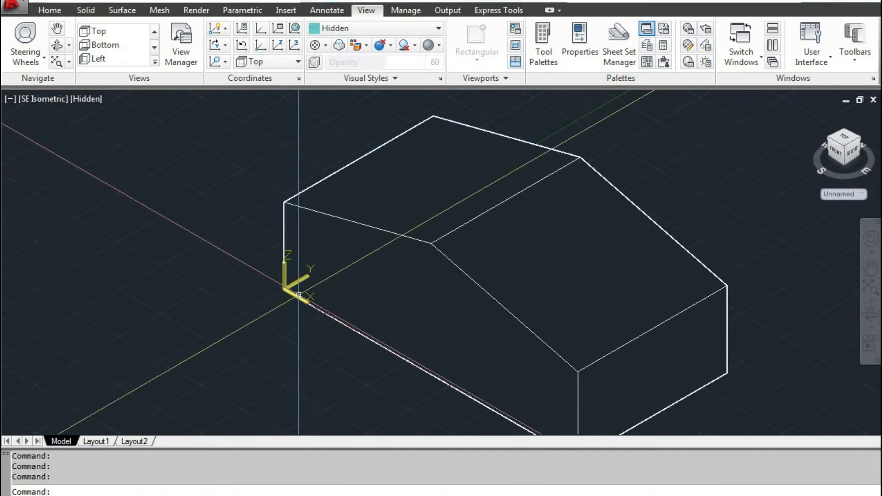
scroll(294, 282, up, 2)
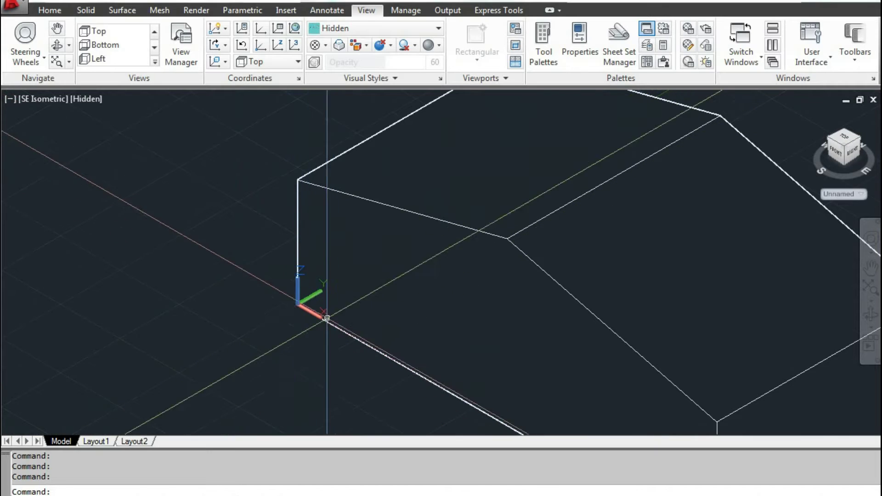
click(277, 262)
click(262, 239)
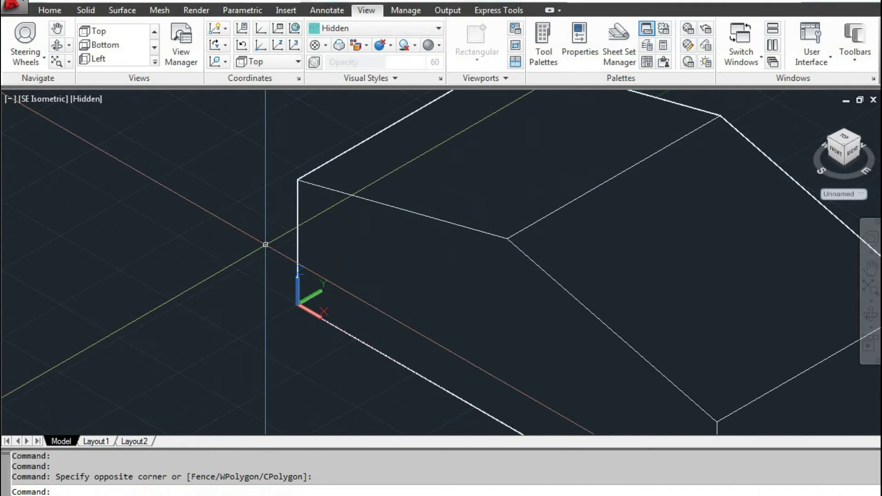
click(266, 246)
click(272, 256)
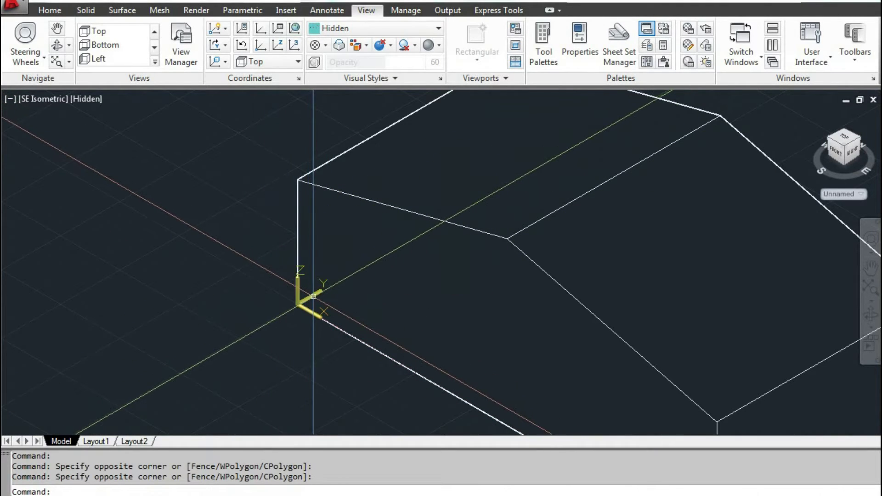
Hide the UCS icon and show it again at the origin.
click(223, 31)
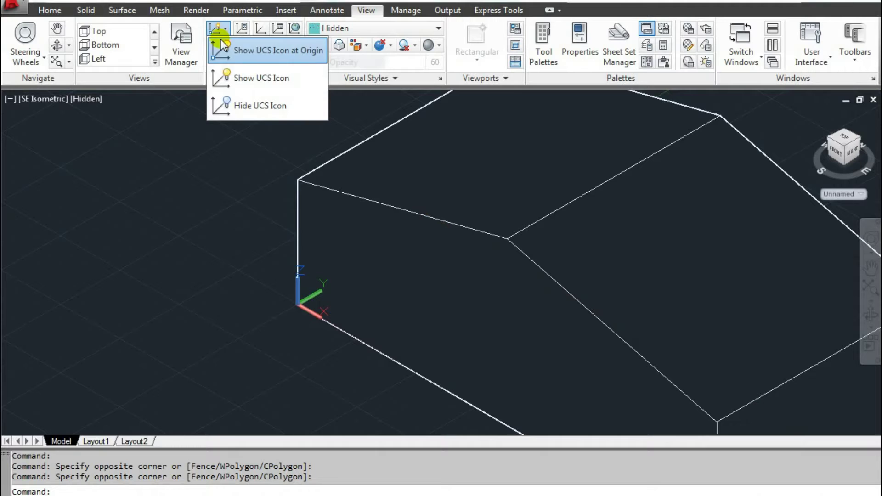
click(230, 106)
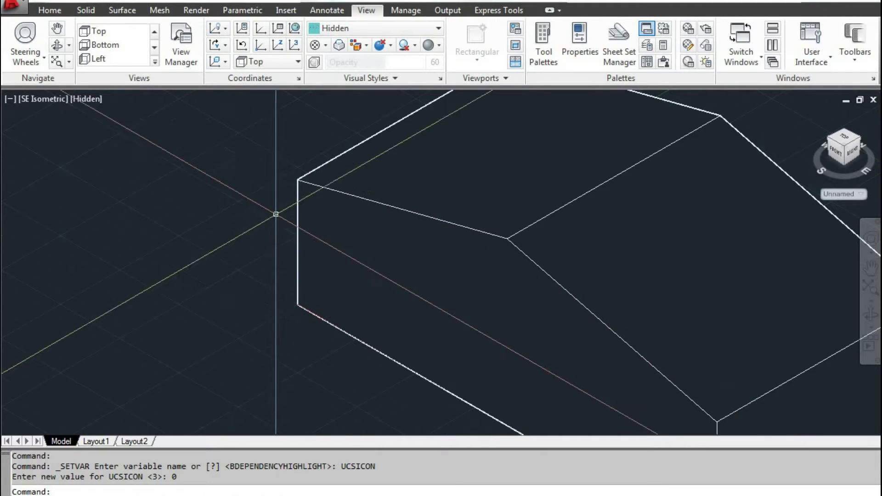
click(226, 31)
click(230, 50)
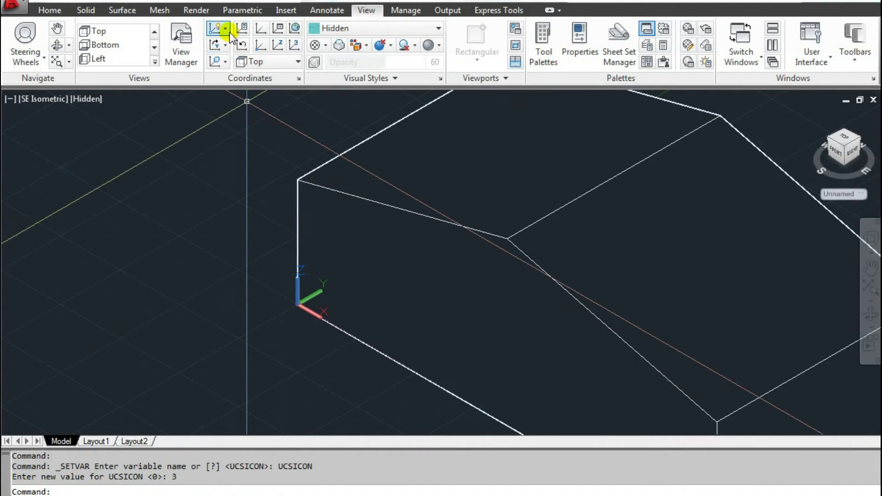
click(227, 31)
click(192, 170)
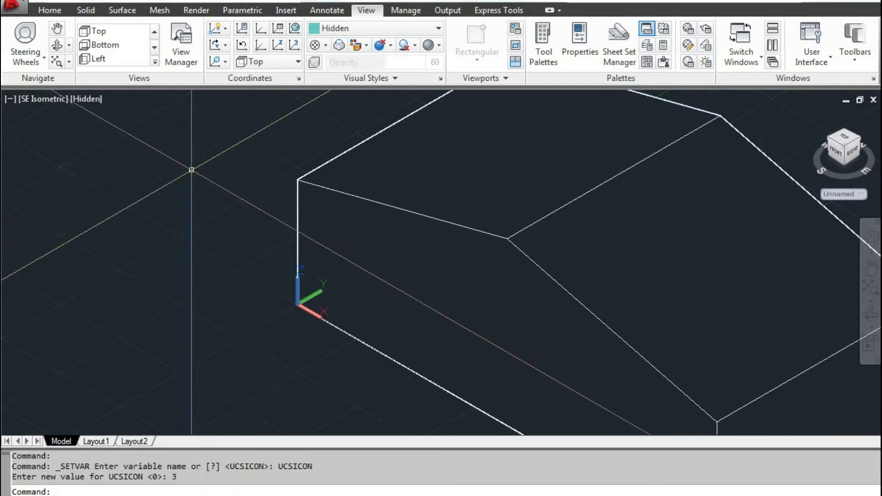
click(223, 27)
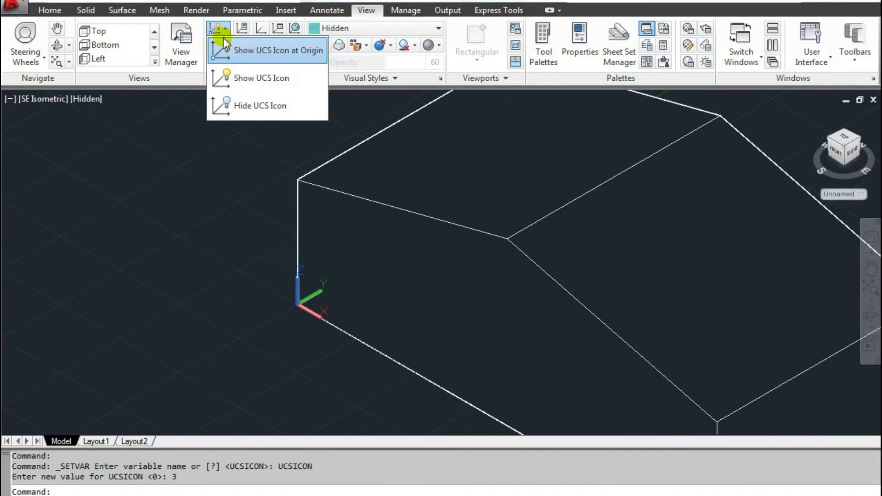
click(239, 61)
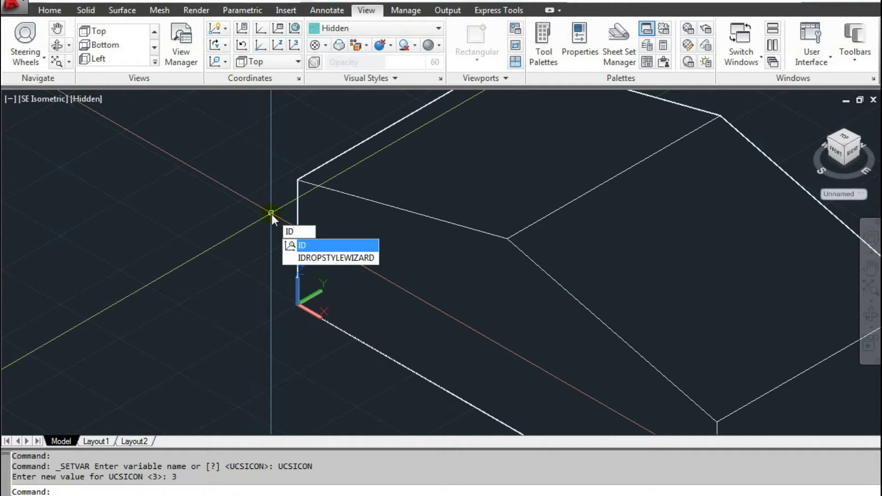
Query the coordinates of the solid's lower corner at the UCS icon with the ID command.
key(Return)
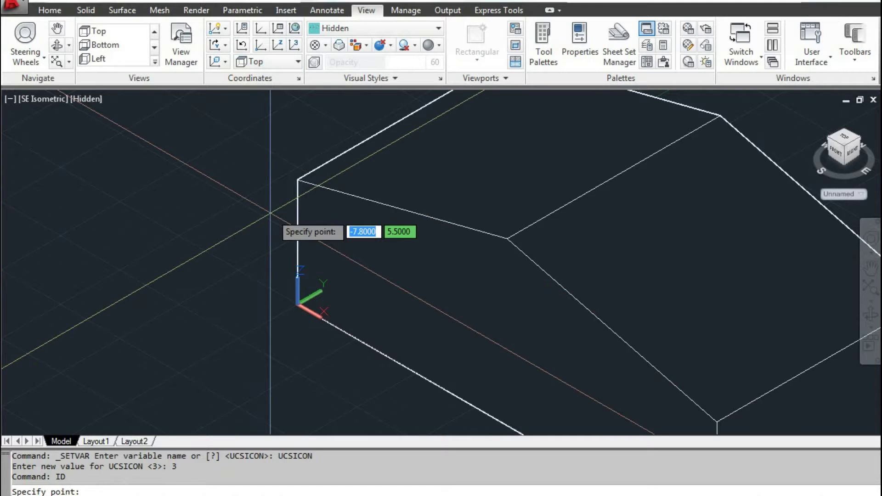
click(298, 301)
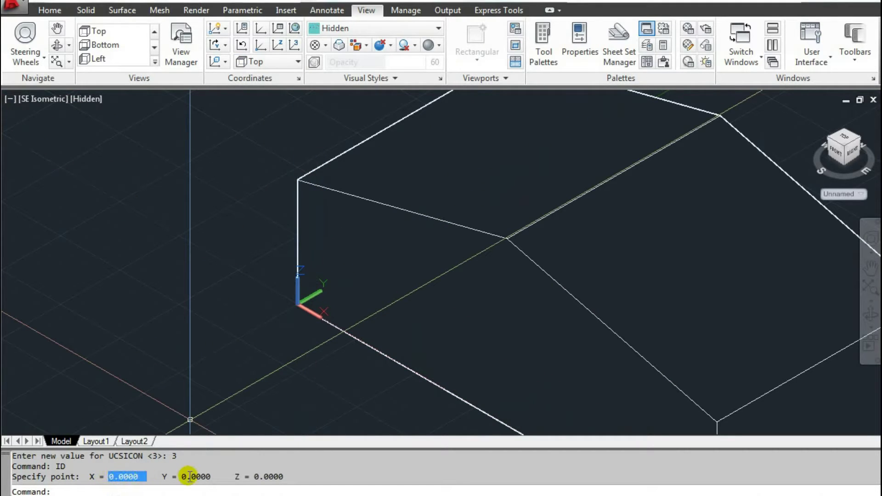
middle_drag(305, 299, 270, 275)
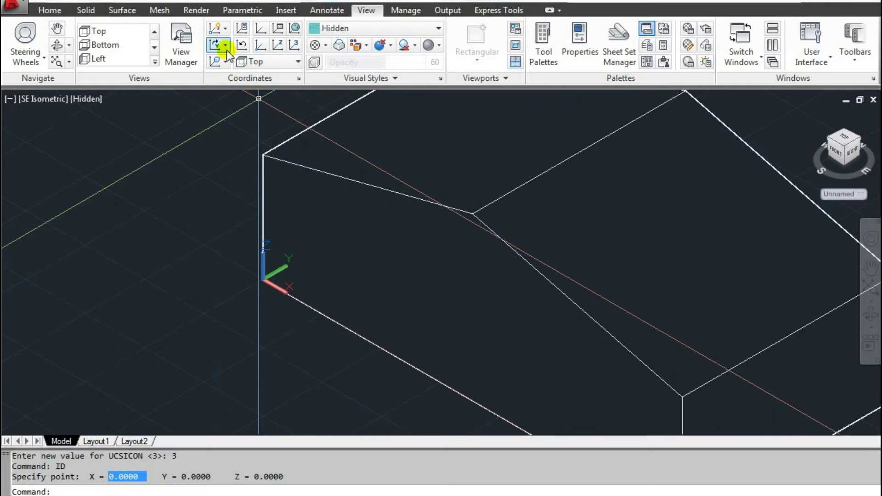
middle_drag(297, 284, 234, 283)
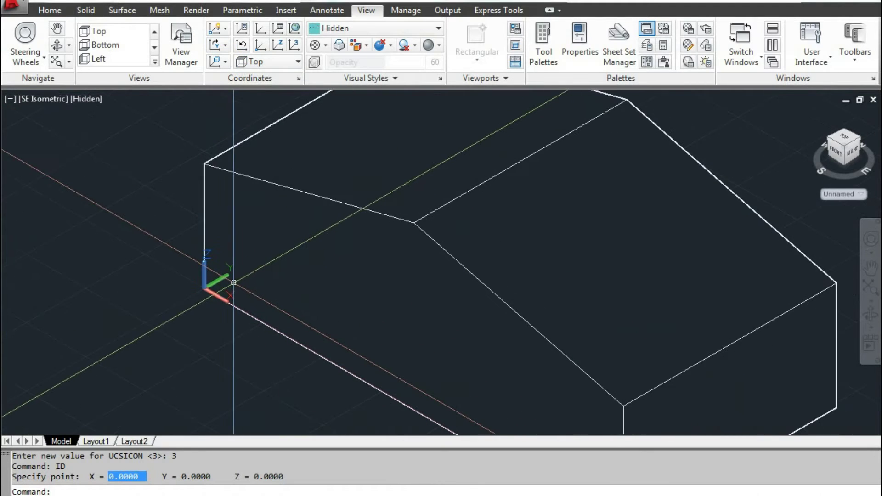
scroll(234, 283, down, 2)
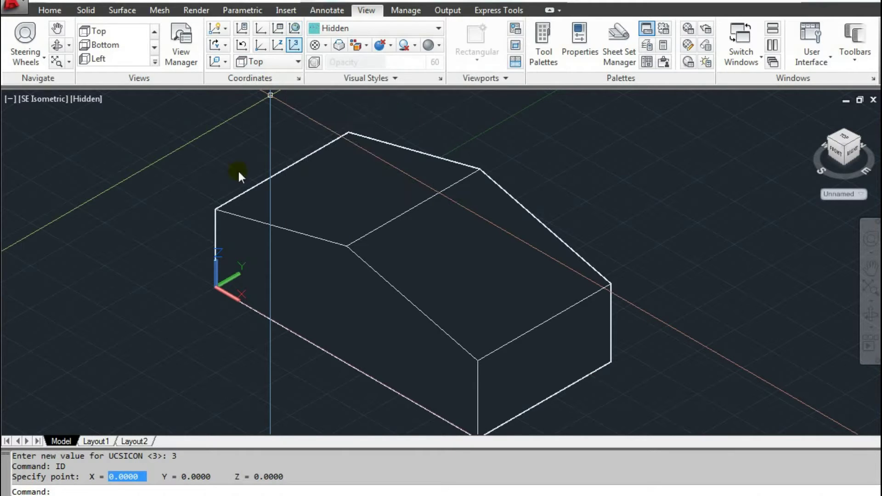
text(u)
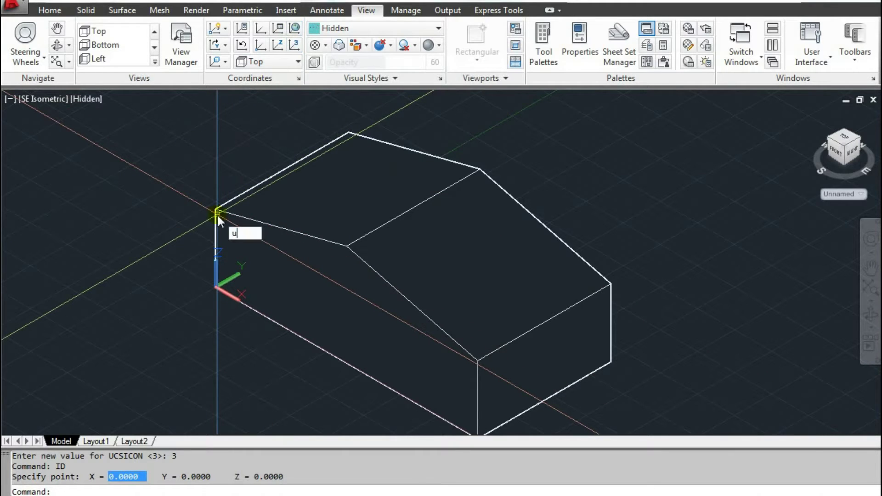
click(225, 62)
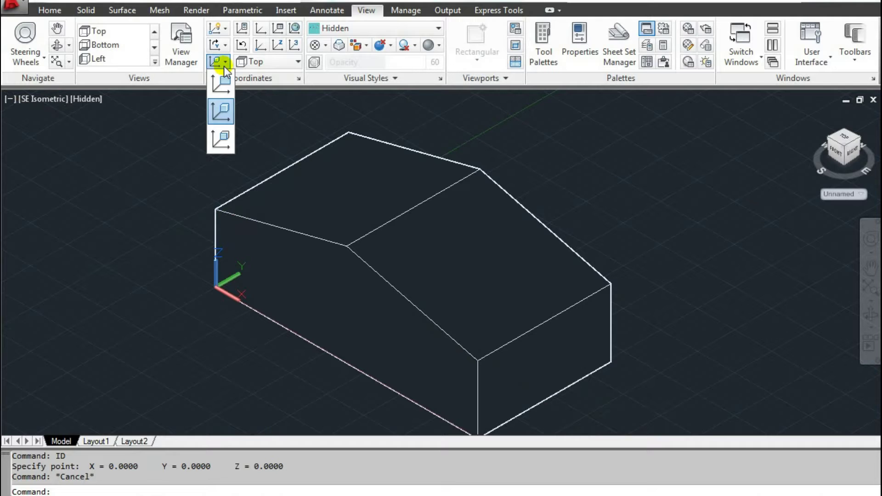
click(221, 138)
click(216, 221)
key(Escape)
key(Escape)
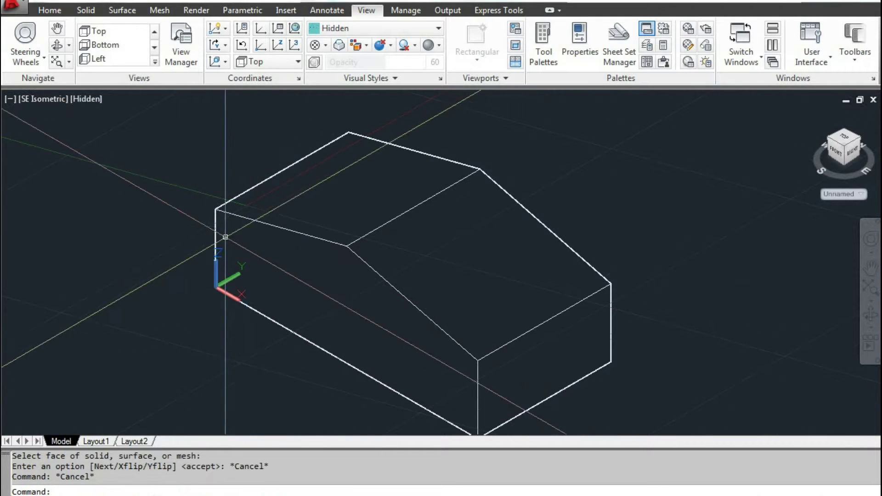
key(Escape)
Place the UCS origin at the solid's upper front corner with X along the roof edge, and restore the World UCS.
key(Return)
click(215, 209)
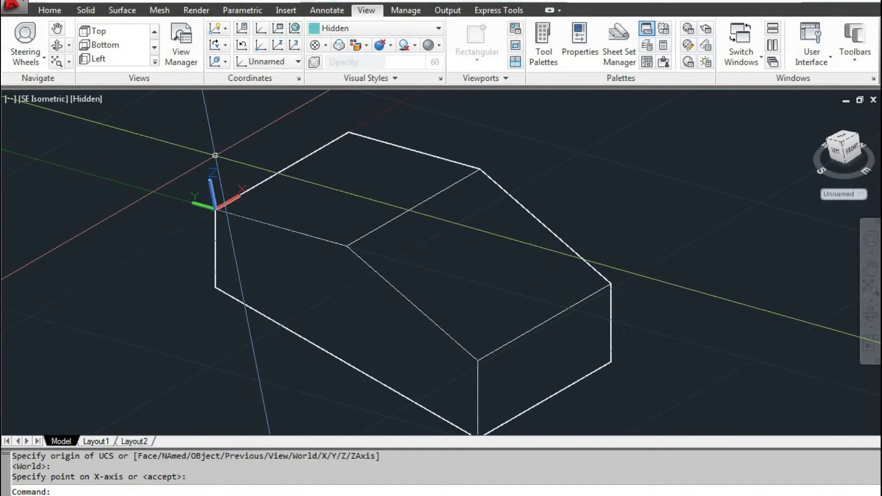
click(292, 30)
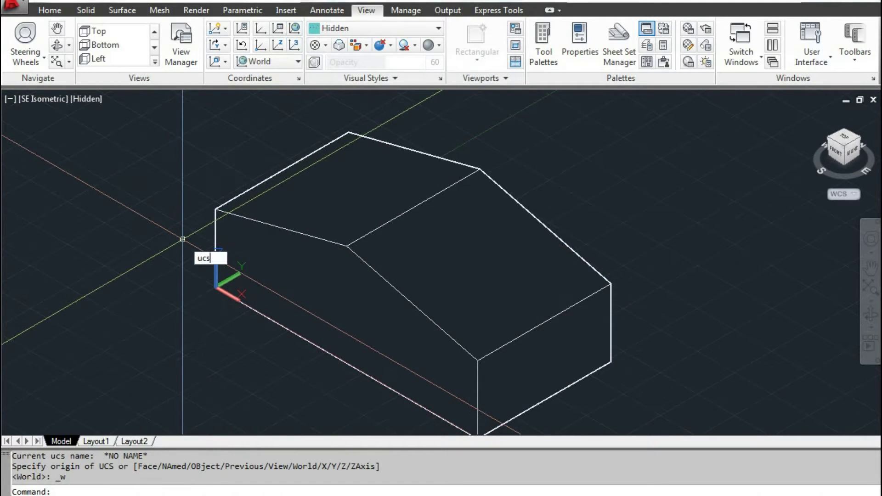
Set the coordinate system to World using the W option of the UCS command.
key(Return)
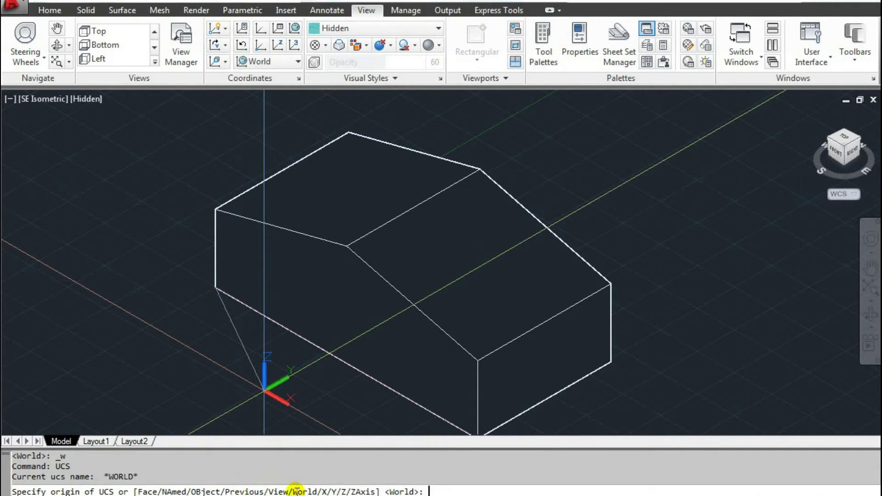
key(Return)
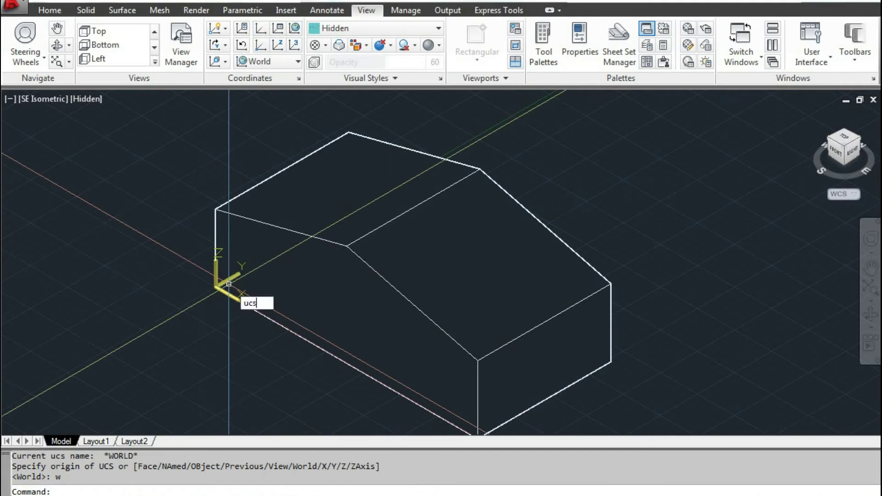
key(Return)
text(w)
key(Return)
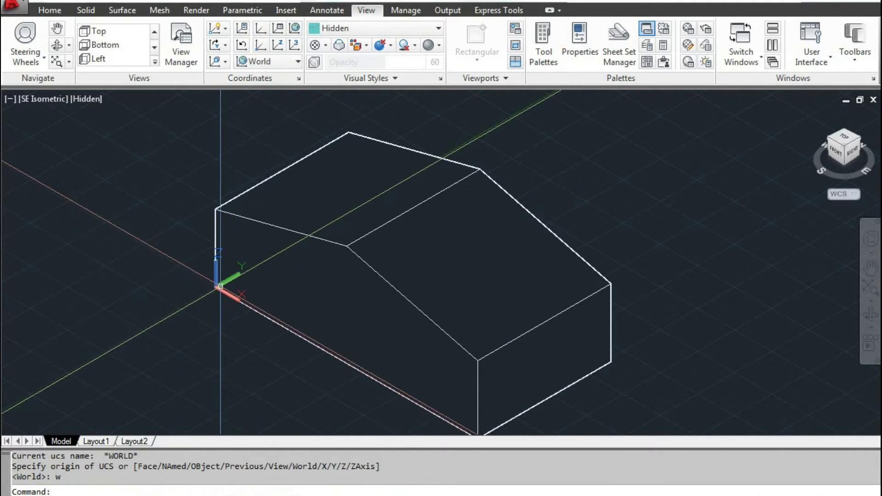
Rotate the UCS 45 degrees about its X axis.
click(225, 46)
click(181, 108)
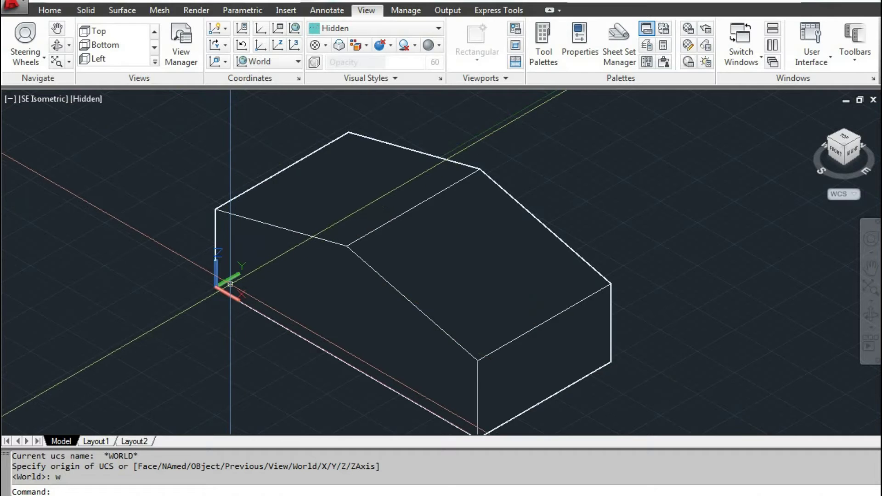
click(226, 46)
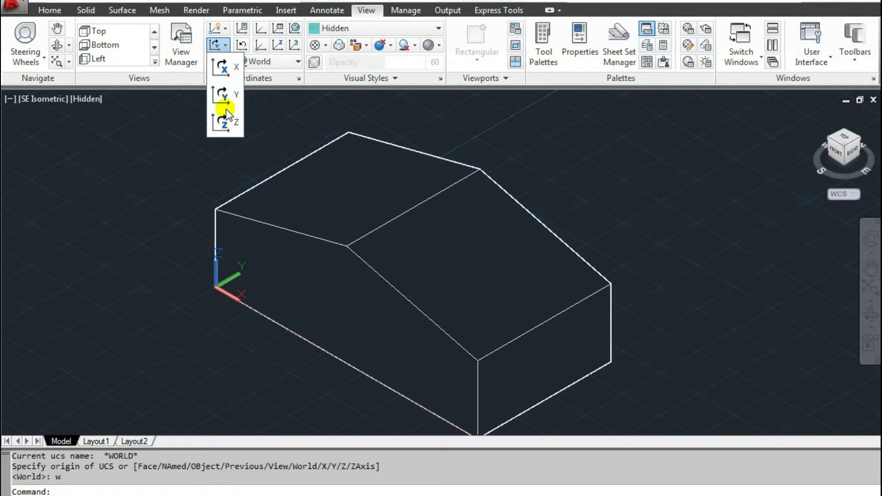
click(232, 75)
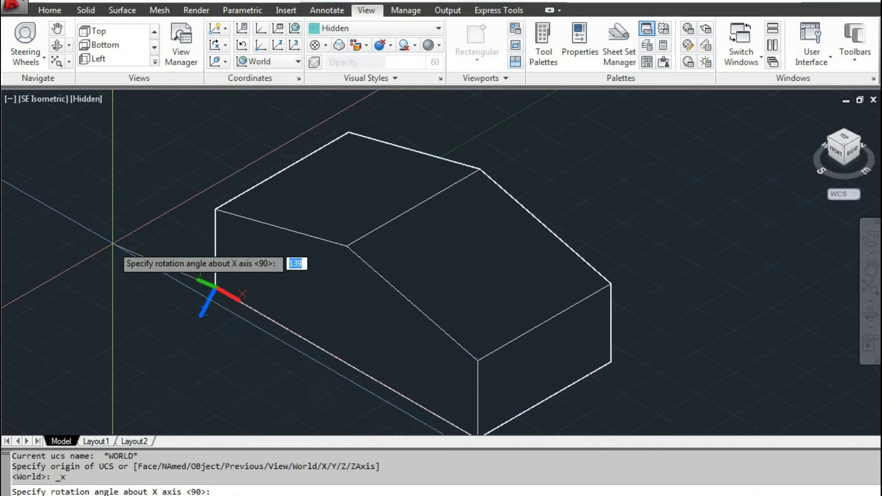
key(Return)
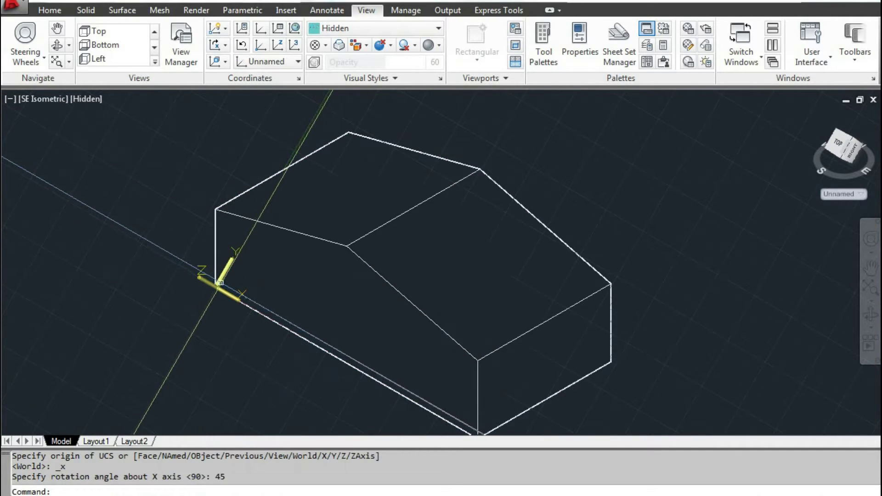
With Ortho on, draw a line about 21.3 units long along the rotated Y axis, beside the solid.
scroll(220, 283, down, 3)
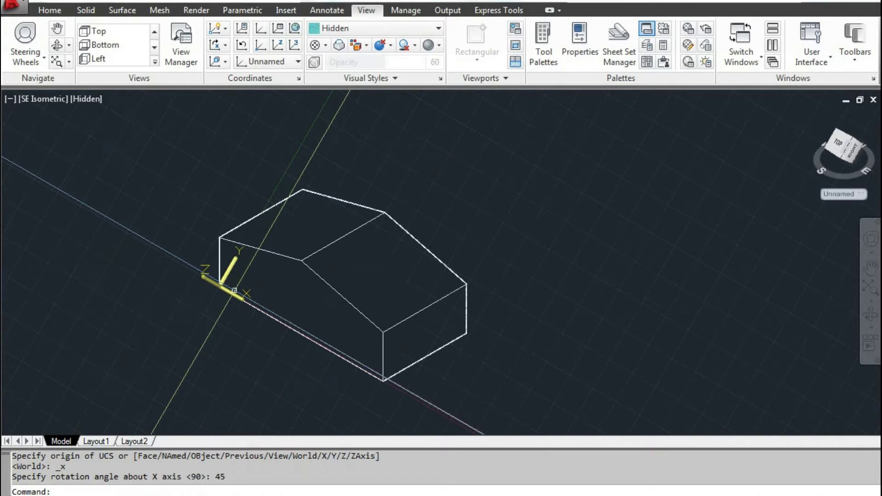
text(l)
key(Return)
click(497, 313)
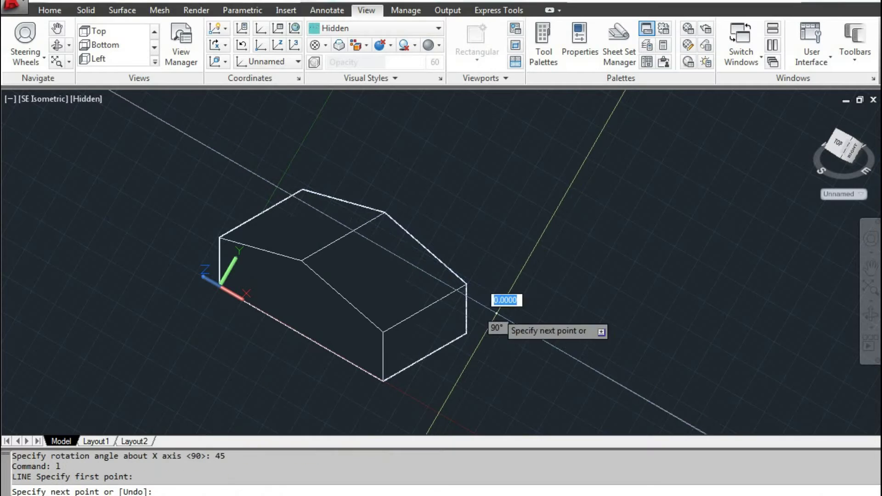
key(F8)
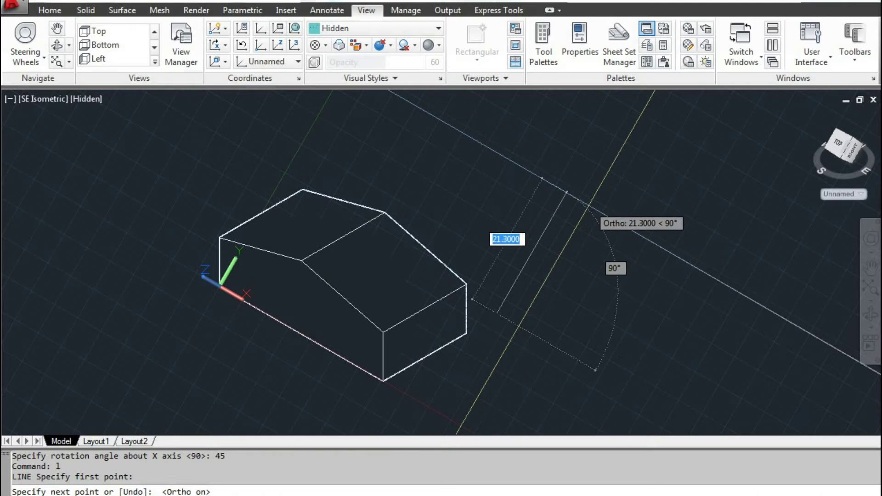
click(567, 193)
key(Escape)
scroll(501, 311, up, 4)
key(Return)
click(500, 311)
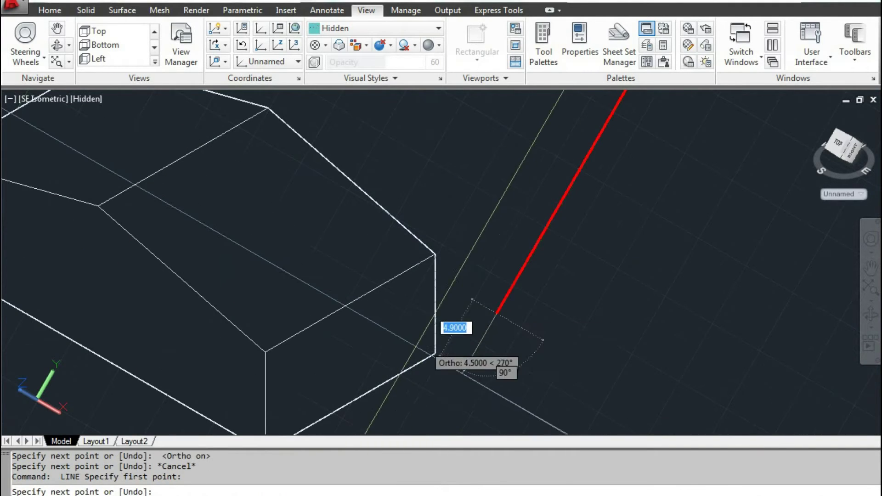
scroll(458, 339, down, 5)
key(Escape)
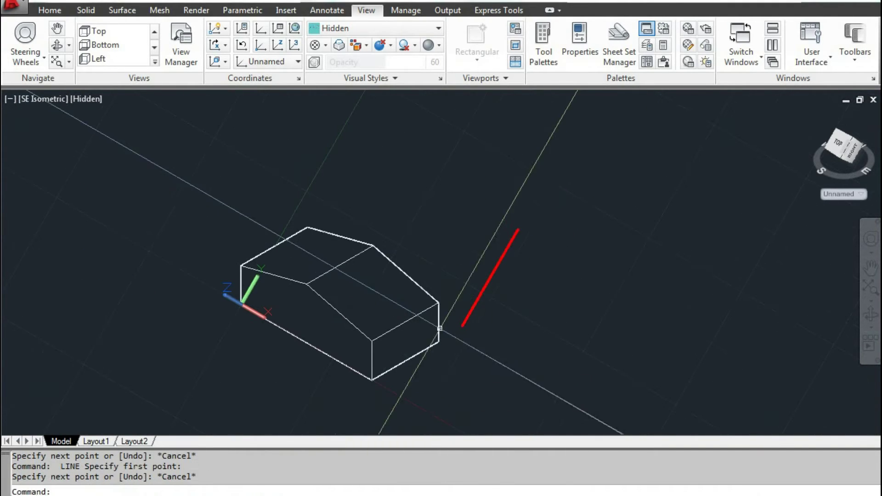
Restore the World UCS and erase the red line beside the solid.
click(294, 27)
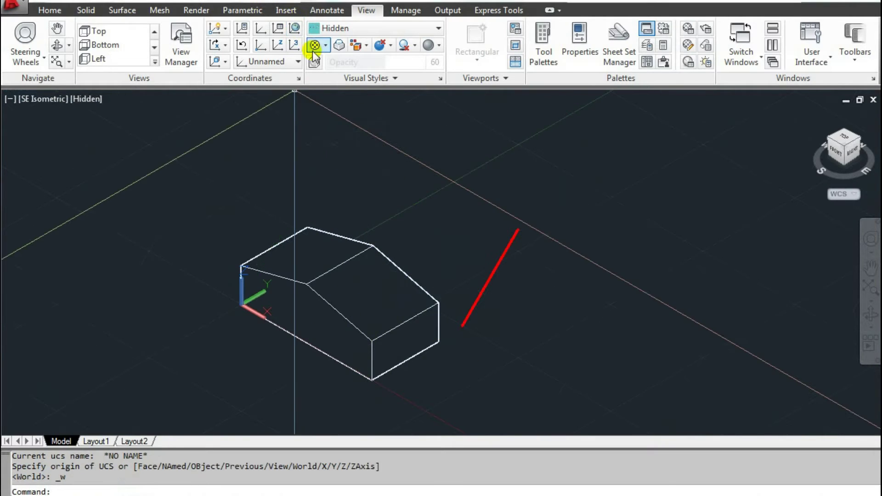
click(527, 324)
click(482, 250)
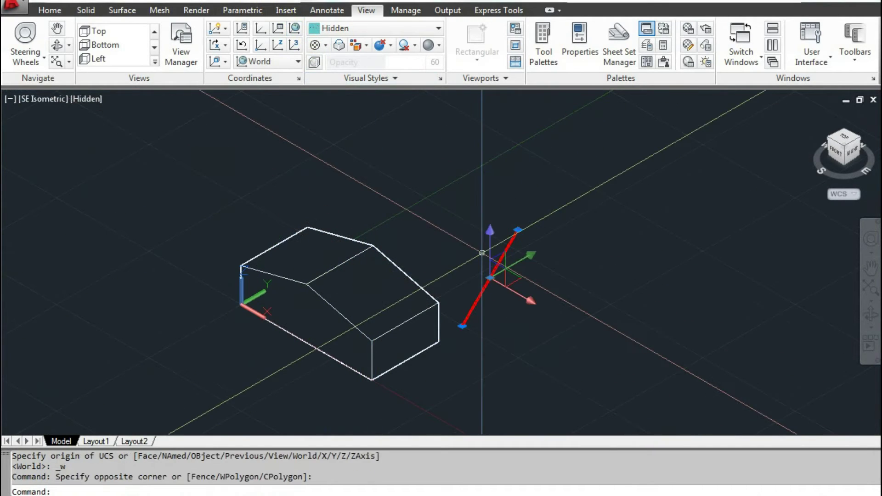
key(Delete)
Start a UCS rotation about the Z axis, toggle Ortho until it is off, and cancel the rotation.
click(225, 45)
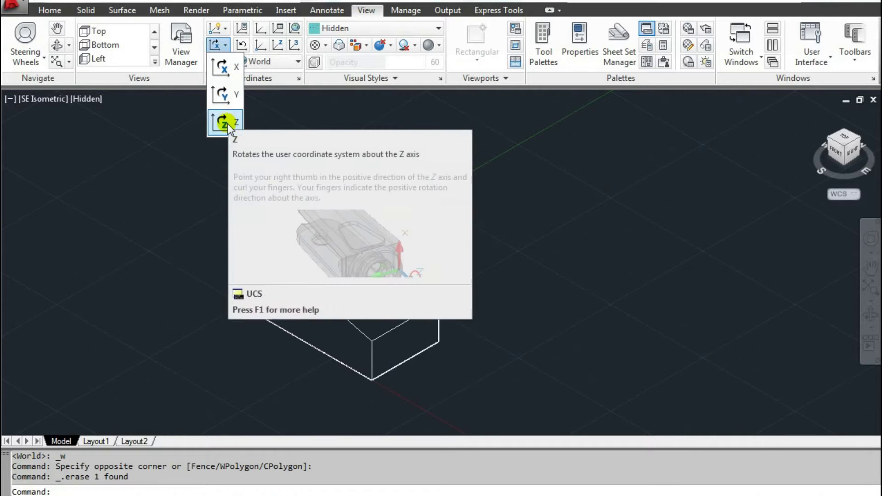
click(227, 123)
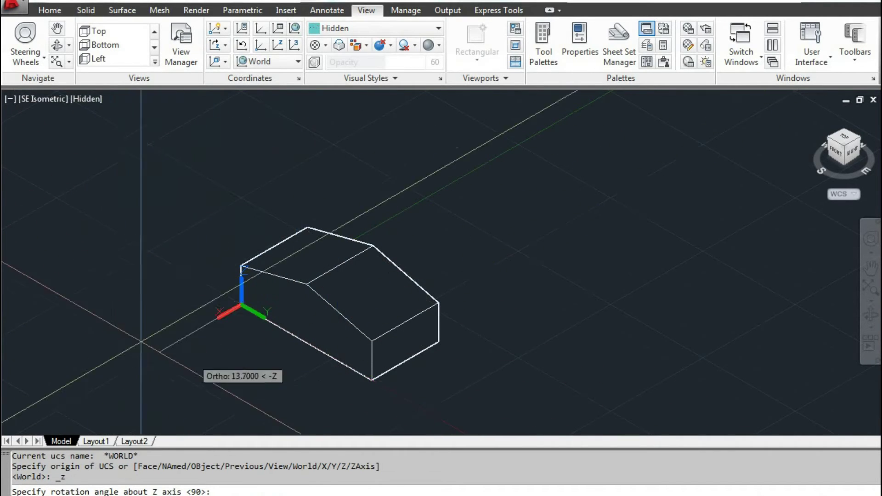
key(F8)
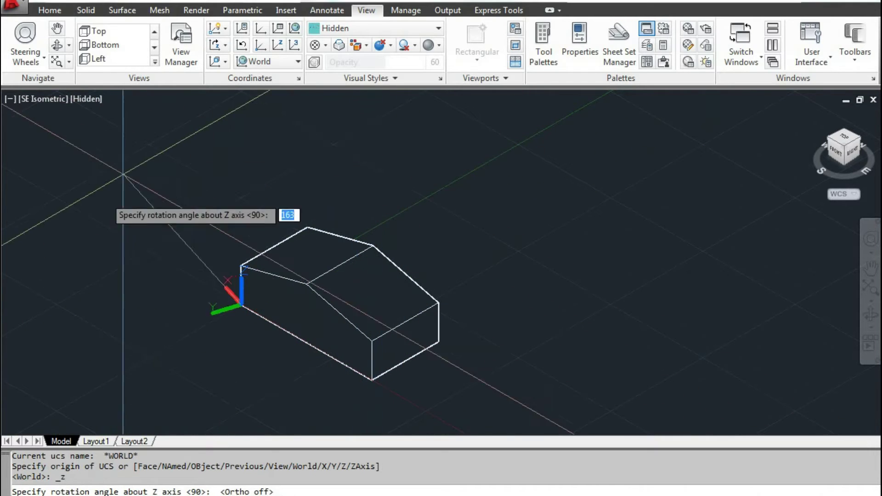
key(F8)
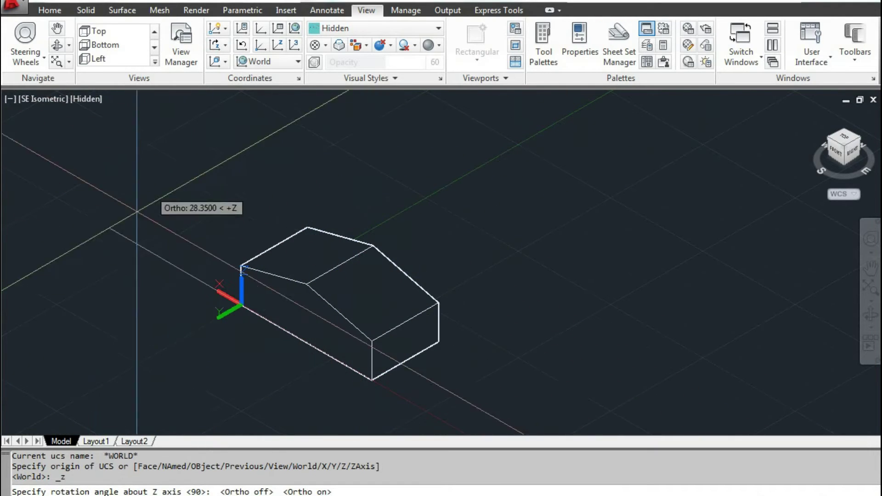
key(F8)
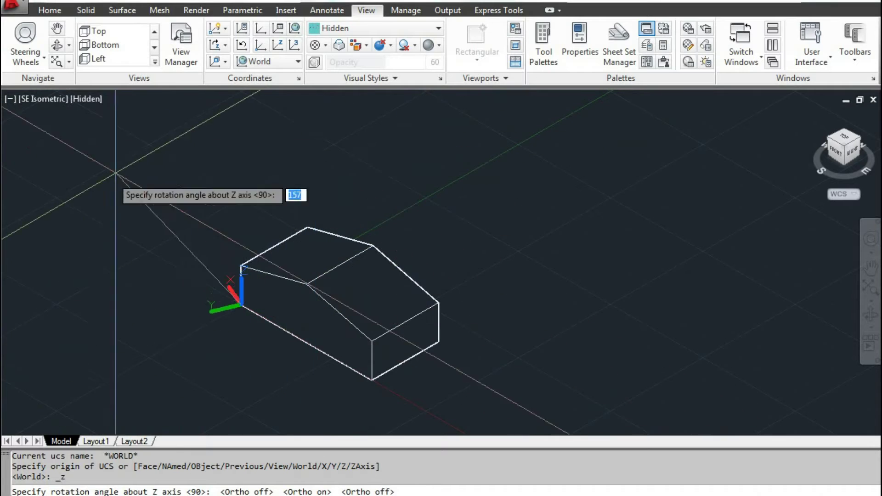
key(Escape)
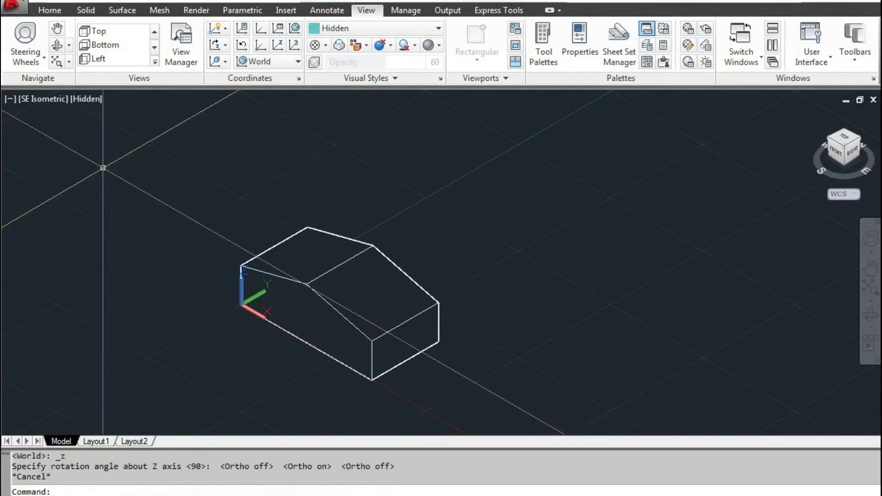
Align the XY plane of the UCS with the screen using the View option.
click(225, 46)
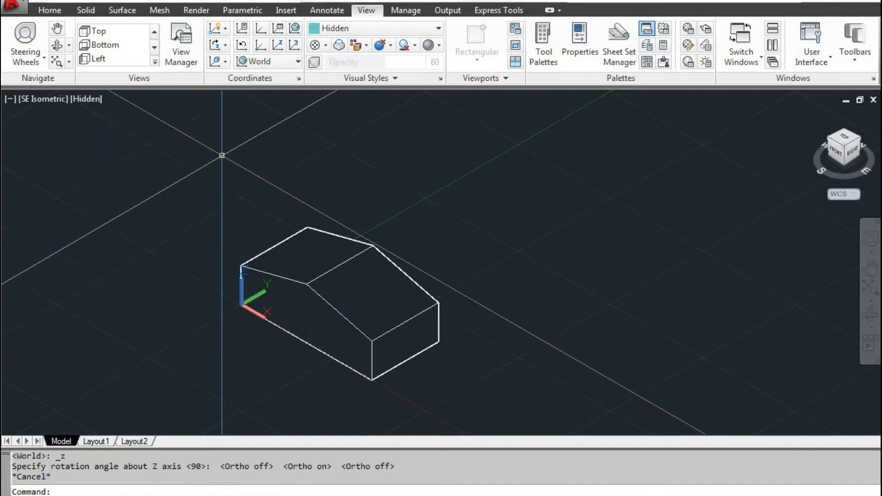
click(227, 61)
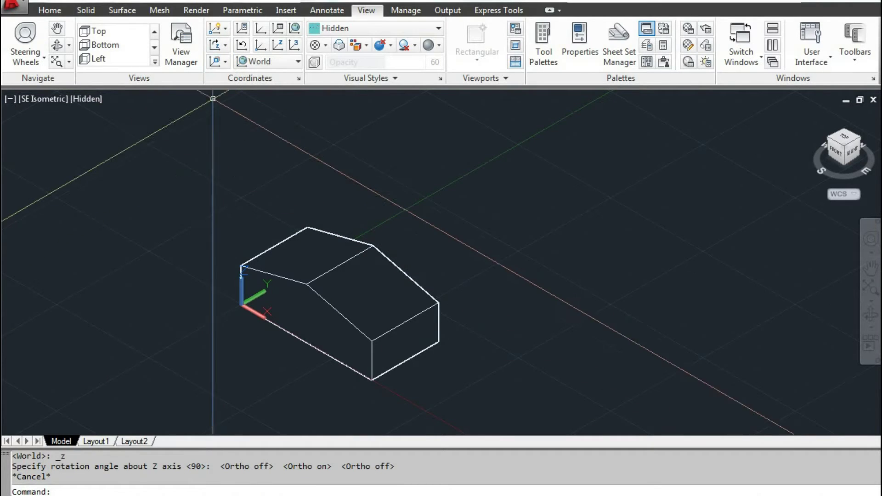
click(226, 61)
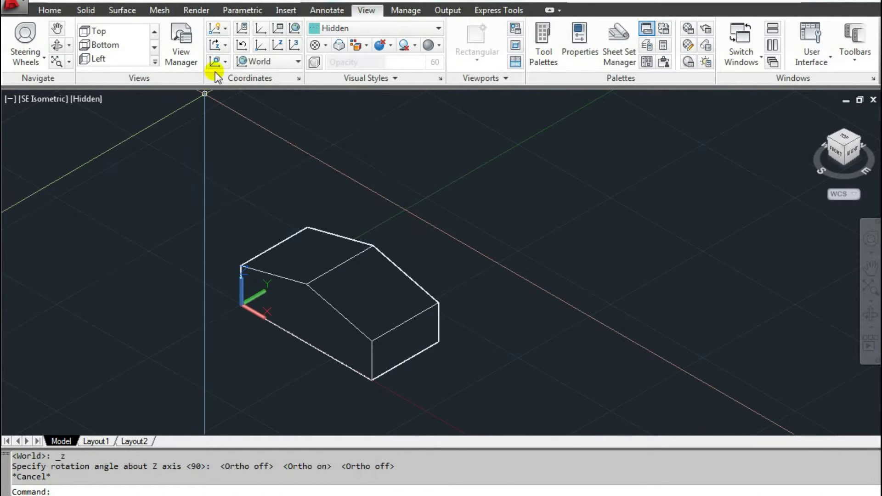
click(221, 62)
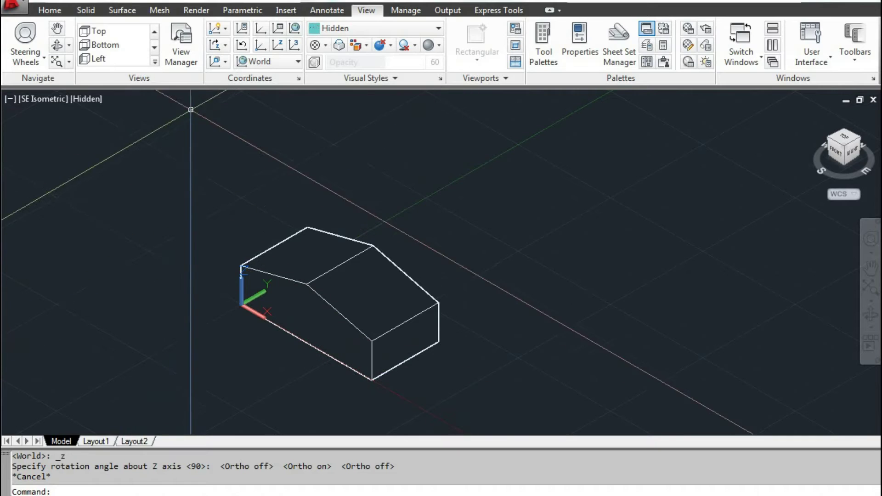
click(225, 61)
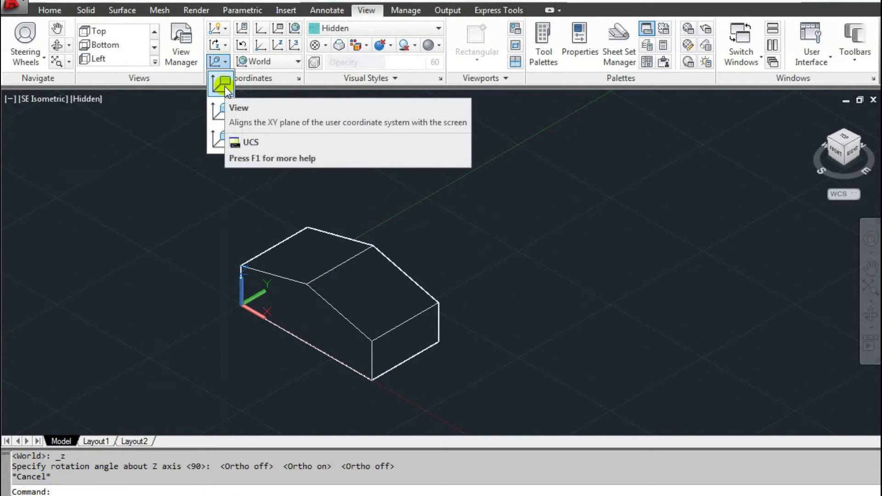
click(225, 86)
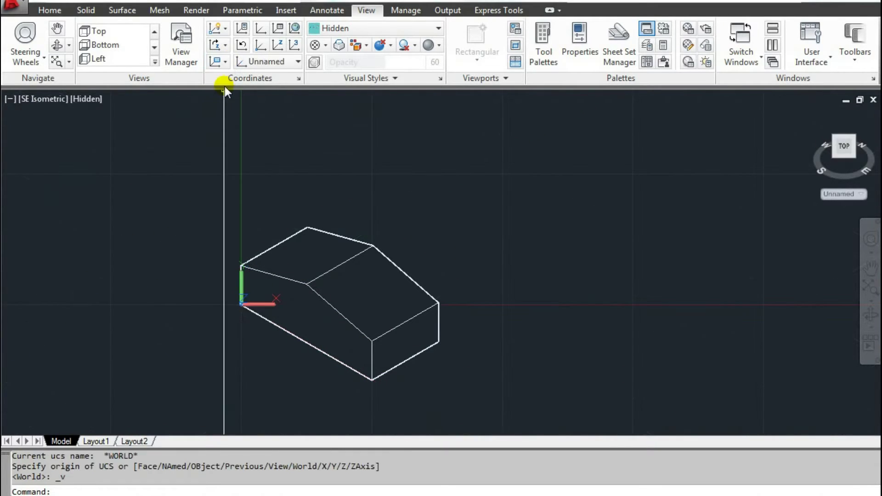
With Ortho on, draw a horizontal line along the view-aligned X axis, below and beside the solid's lower corner.
scroll(285, 269, up, 2)
middle_drag(290, 266, 353, 174)
scroll(460, 215, up, 3)
scroll(379, 193, down, 2)
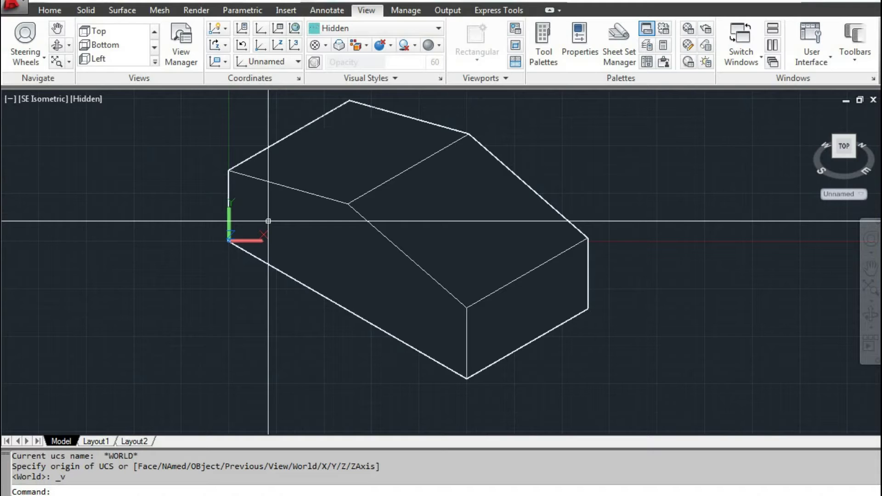
text(l)
key(Return)
click(144, 295)
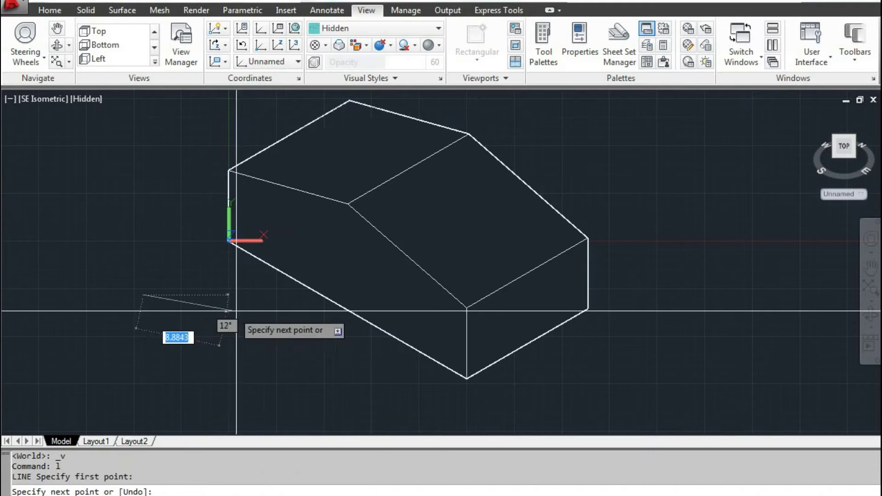
key(F8)
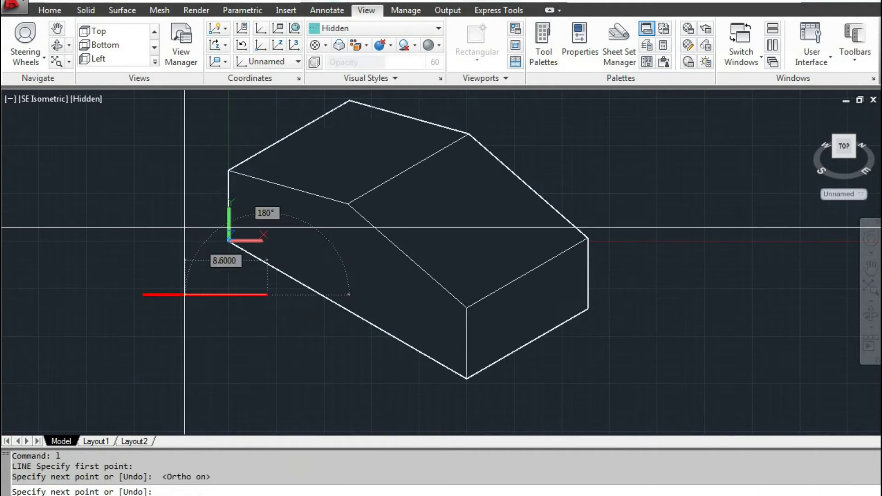
key(Escape)
Draw a vertical line along the view-aligned Y axis, starting from the outer end of the horizontal red line.
key(Return)
click(143, 295)
click(140, 164)
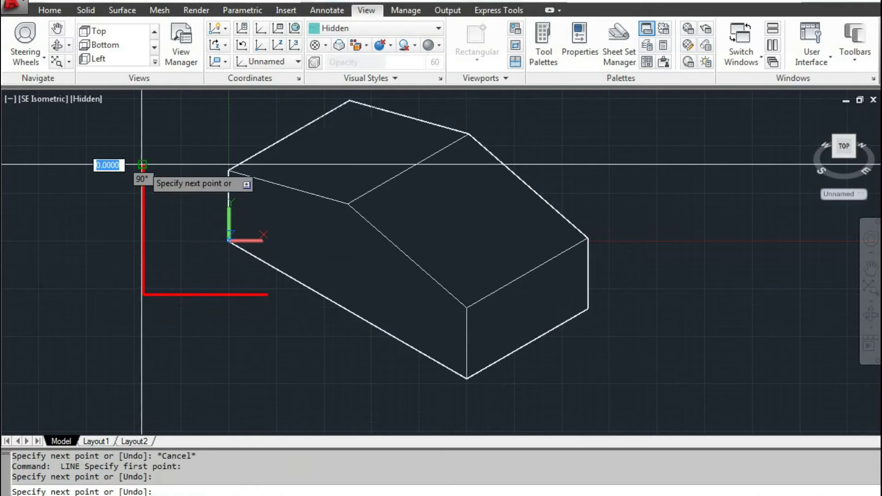
key(Escape)
key(Return)
click(144, 294)
key(Escape)
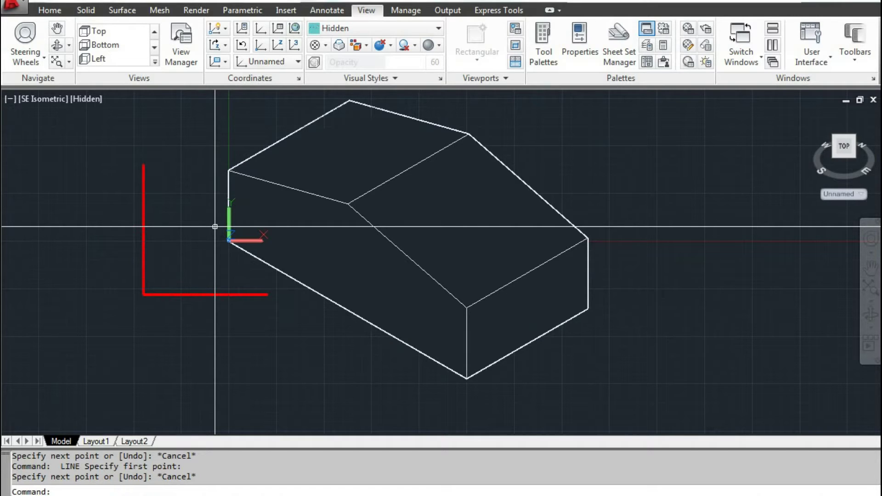
Align the UCS with the solid using the Object option, picking the front end of the roof ridge.
click(227, 60)
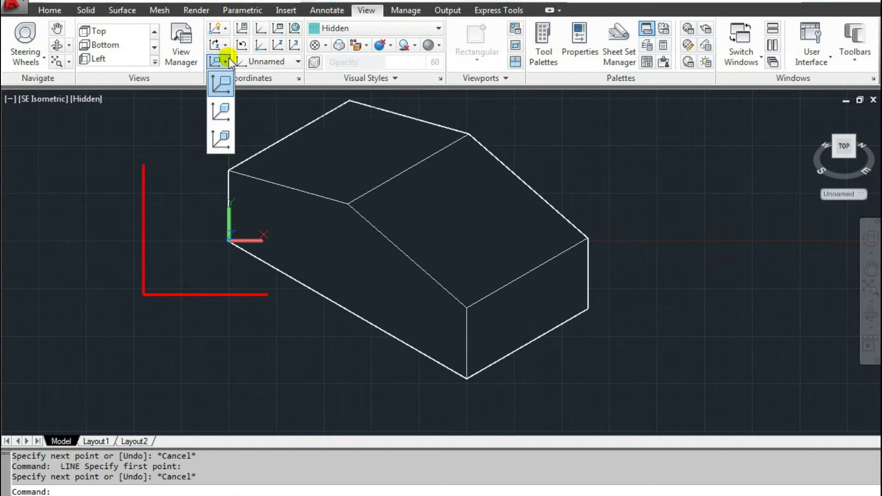
click(222, 111)
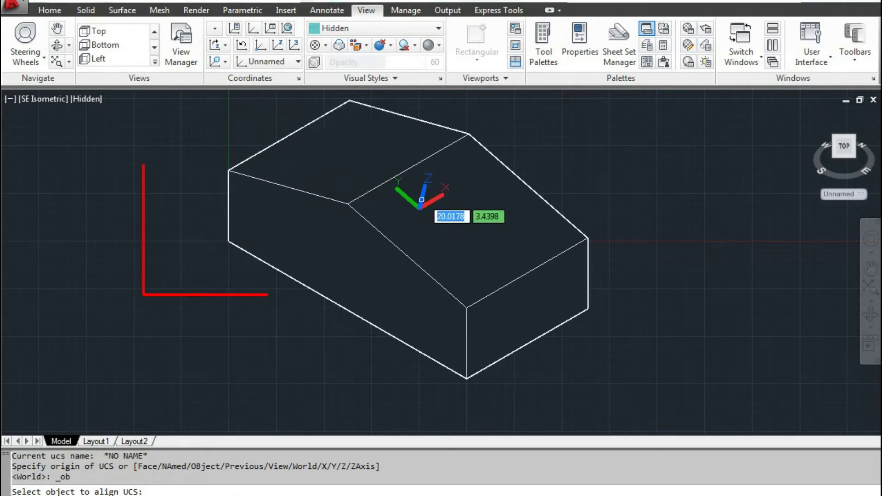
scroll(373, 185, up, 3)
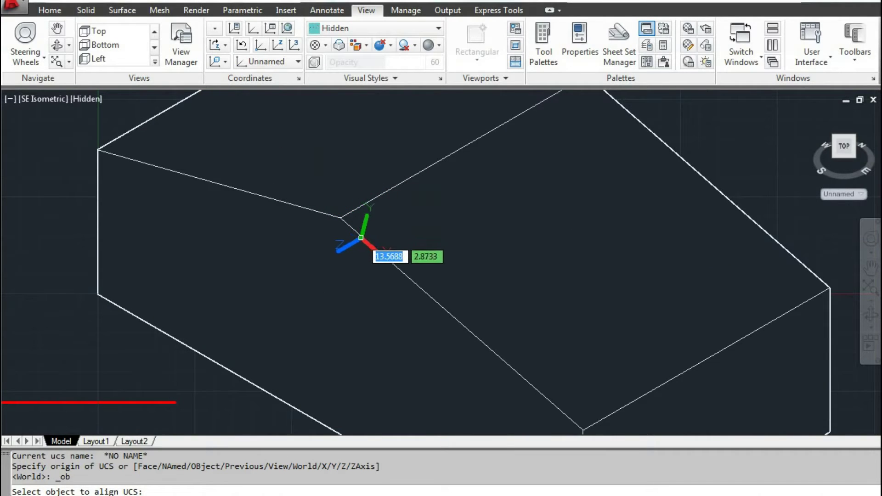
scroll(363, 233, down, 4)
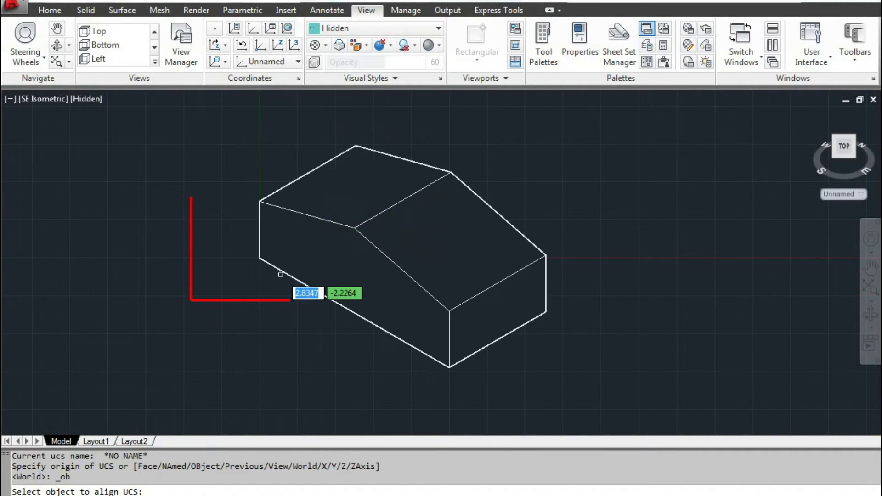
scroll(340, 239, up, 3)
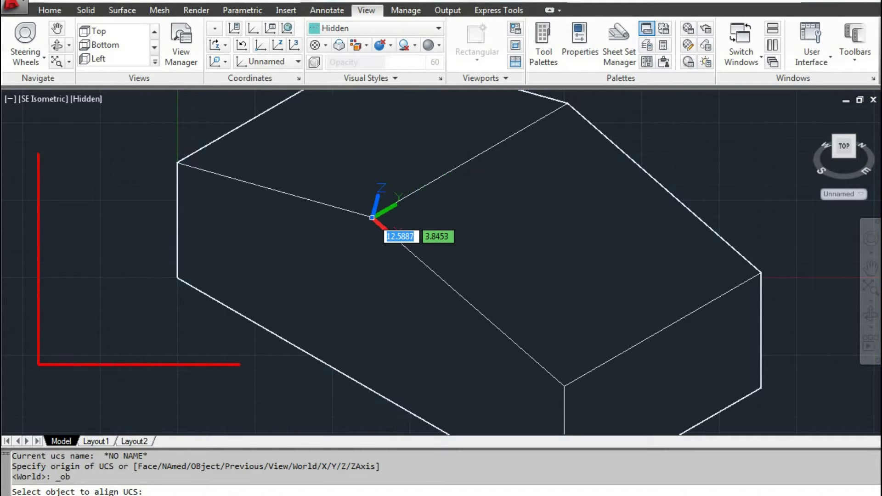
click(372, 218)
scroll(377, 216, down, 2)
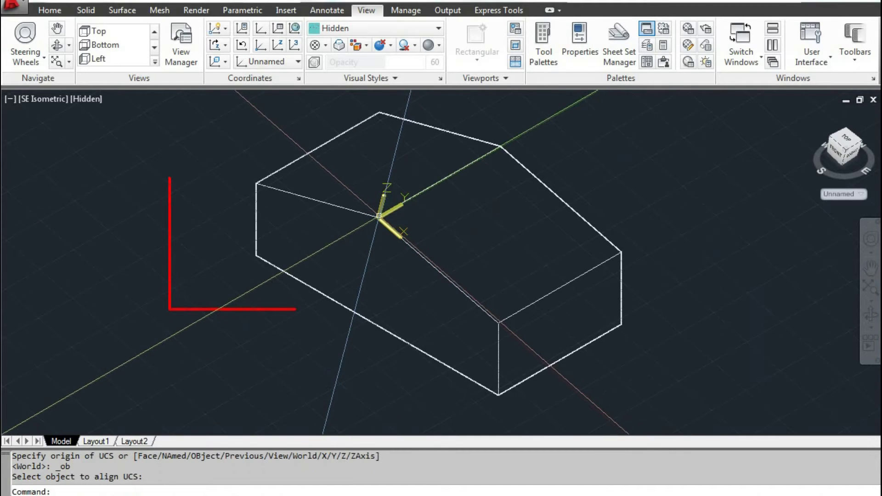
scroll(377, 215, down, 2)
scroll(373, 214, up, 1)
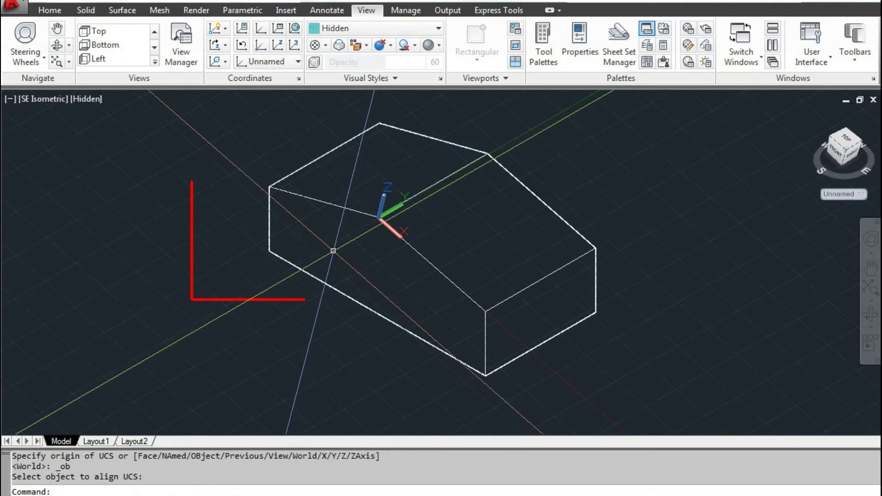
Switch to the Front view of the object-aligned UCS, with the sloped roof face seen edge-on.
shift+middle_drag(333, 251, 366, 222)
scroll(367, 199, up, 5)
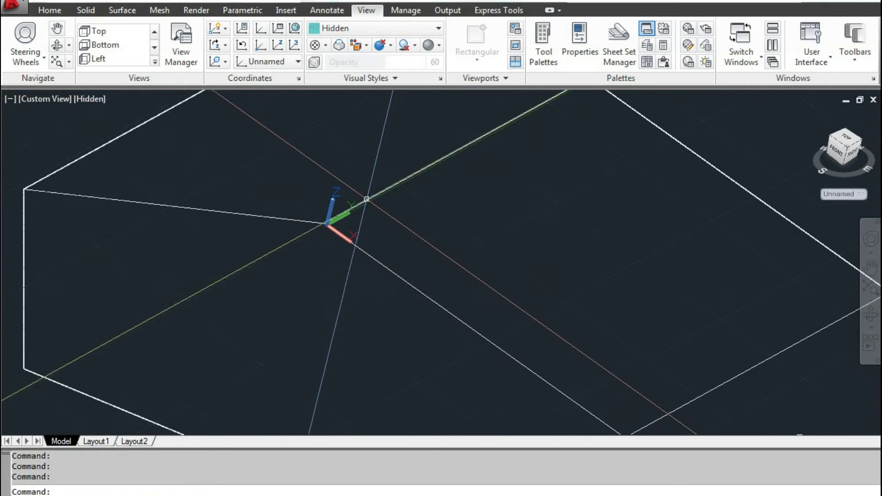
scroll(340, 220, down, 5)
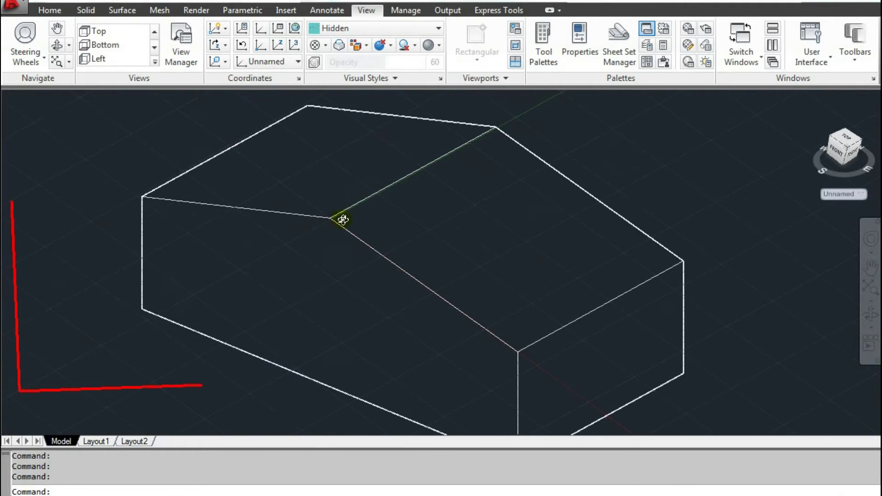
shift+middle_drag(343, 219, 360, 191)
click(849, 158)
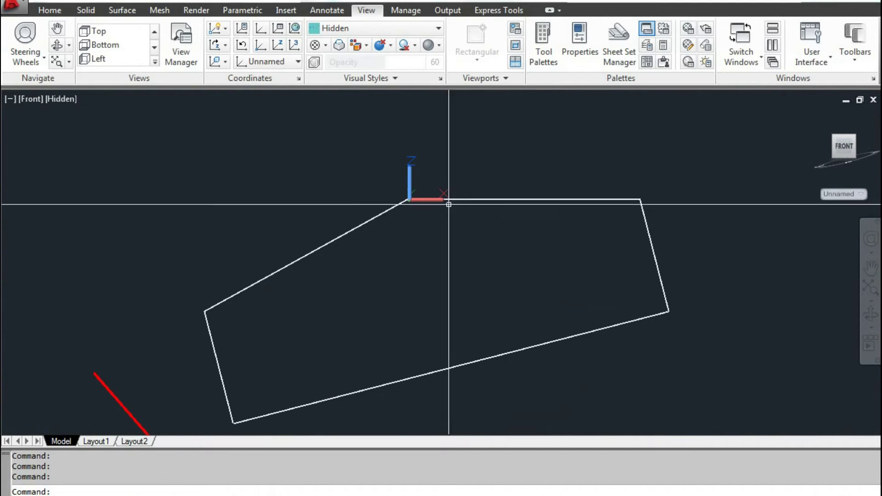
scroll(451, 198, up, 4)
scroll(363, 217, down, 3)
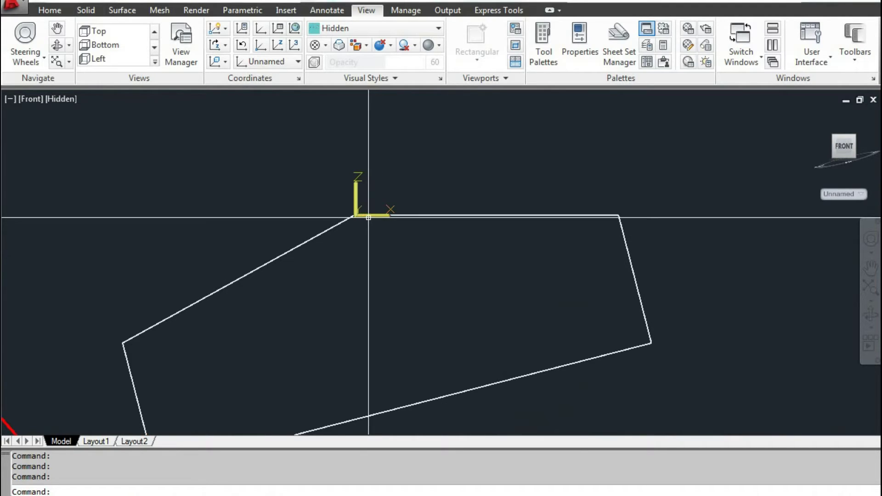
Draw a line parallel to the UCS X axis, just beyond the sloped roof's outer edge in the Front view.
text(l)
key(Return)
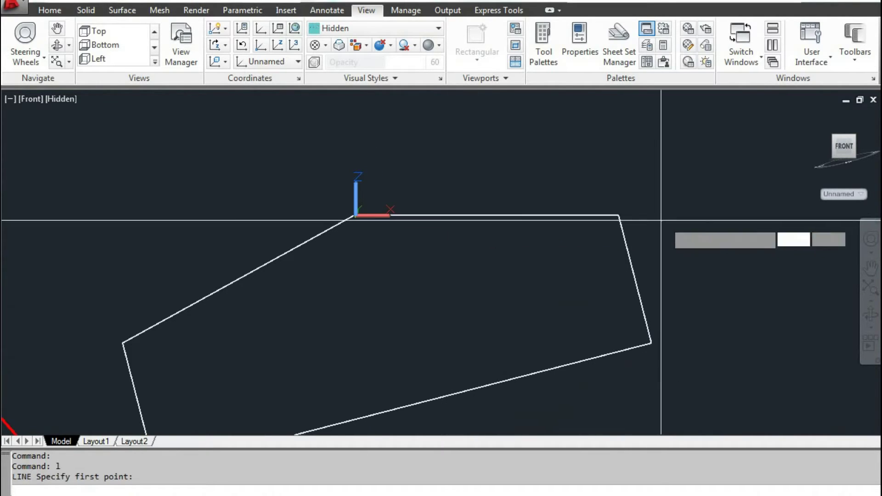
click(785, 221)
key(Return)
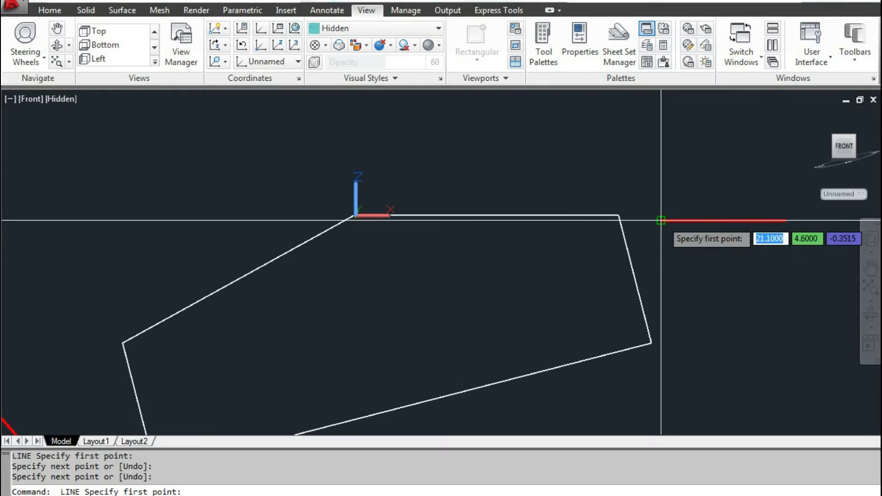
click(661, 221)
key(Escape)
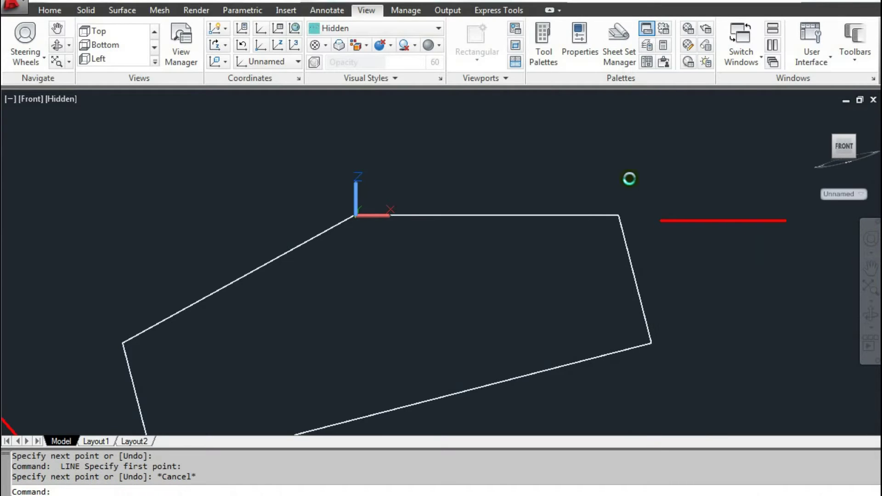
From the new red line's start, draw three connected segments in a 3D view: upward, back diagonally across the solid, and upward again.
shift+middle_drag(629, 179, 660, 250)
text(l)
key(Return)
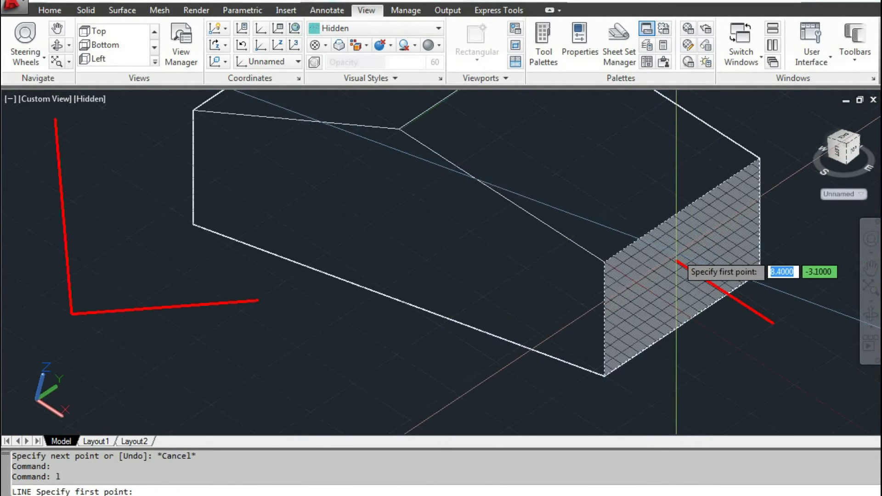
click(676, 262)
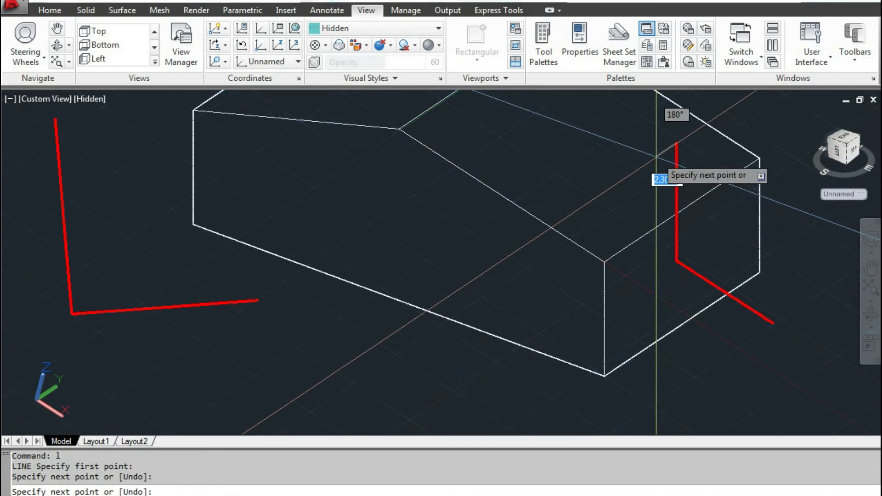
click(656, 157)
click(470, 281)
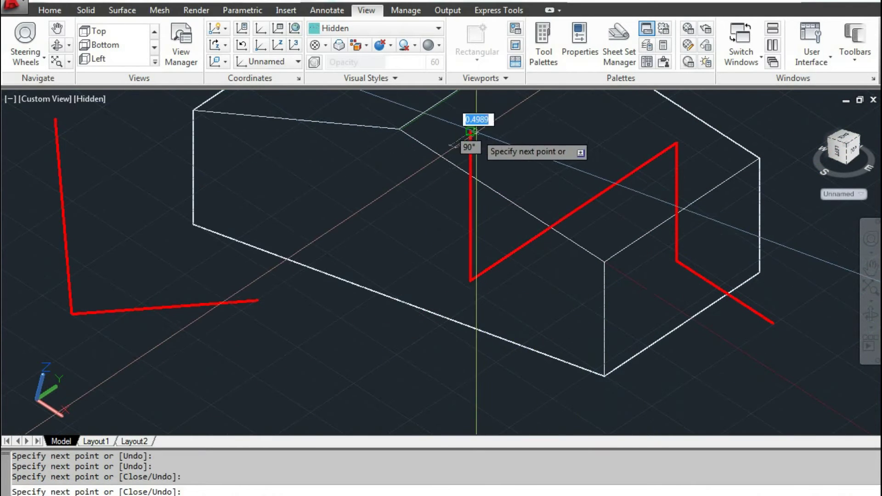
click(470, 133)
key(Return)
Restore the World UCS with the whole solid and the red sample lines in view.
shift+middle_drag(430, 197, 540, 250)
middle_drag(453, 191, 387, 221)
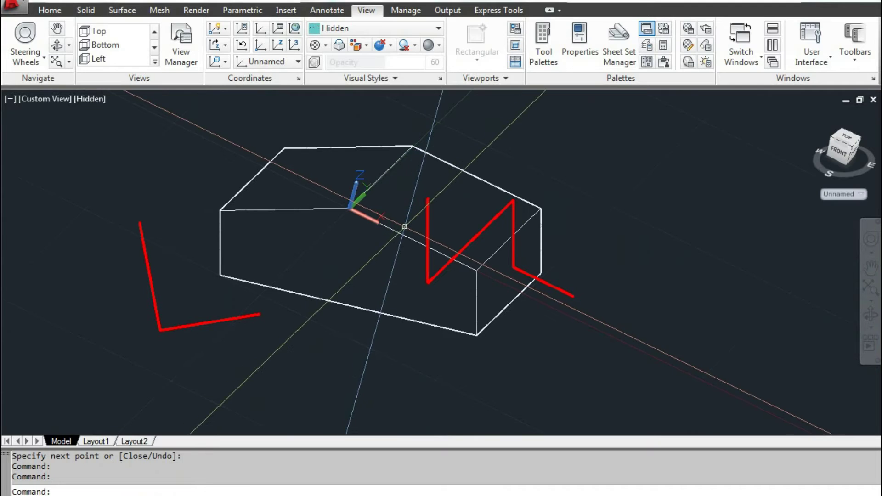
scroll(410, 239, down, 2)
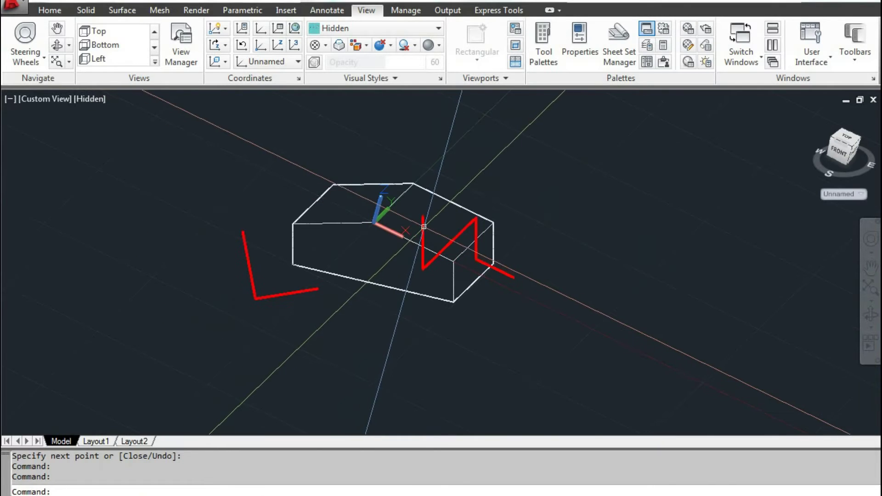
click(293, 29)
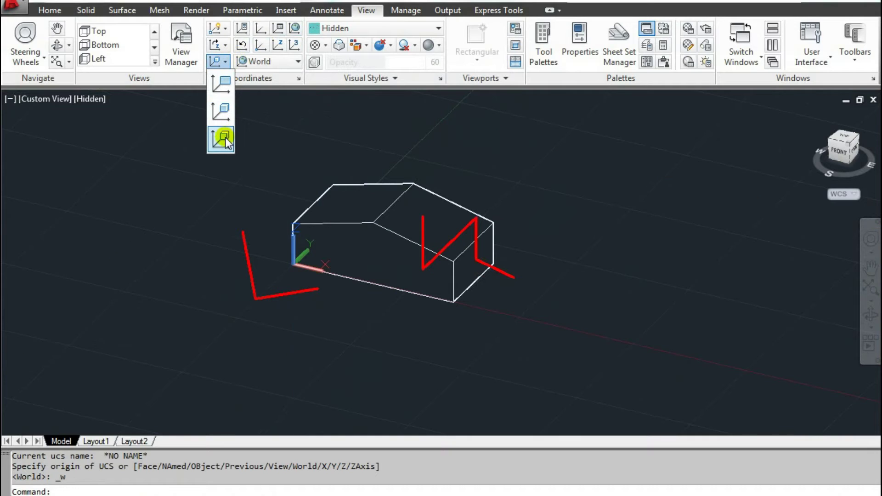
click(221, 111)
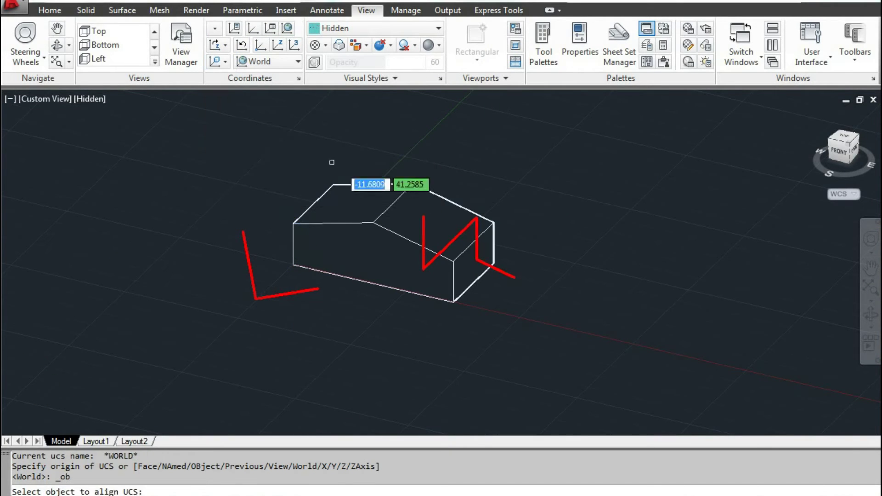
scroll(383, 229, up, 3)
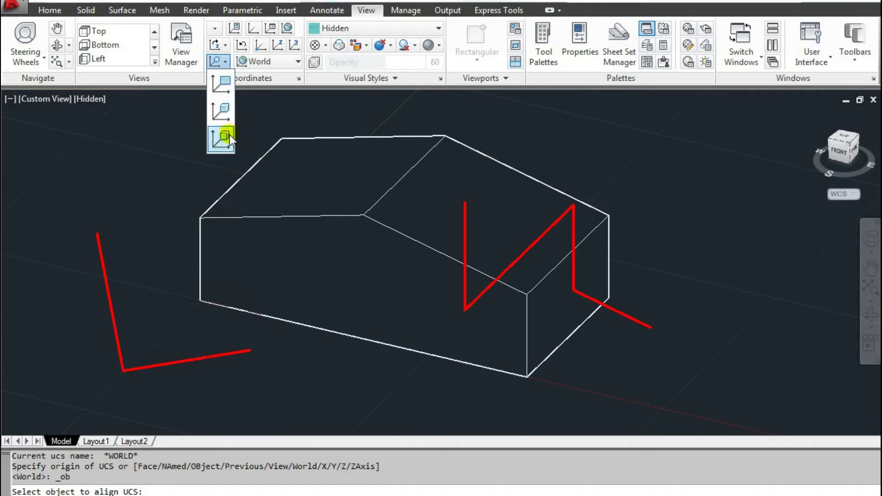
click(291, 33)
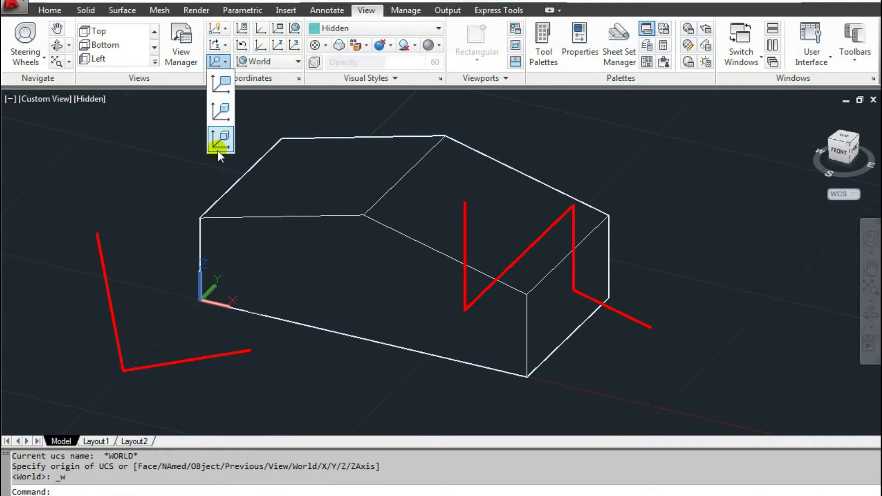
Try to align the UCS with the solid's front side face using the Face option.
click(218, 151)
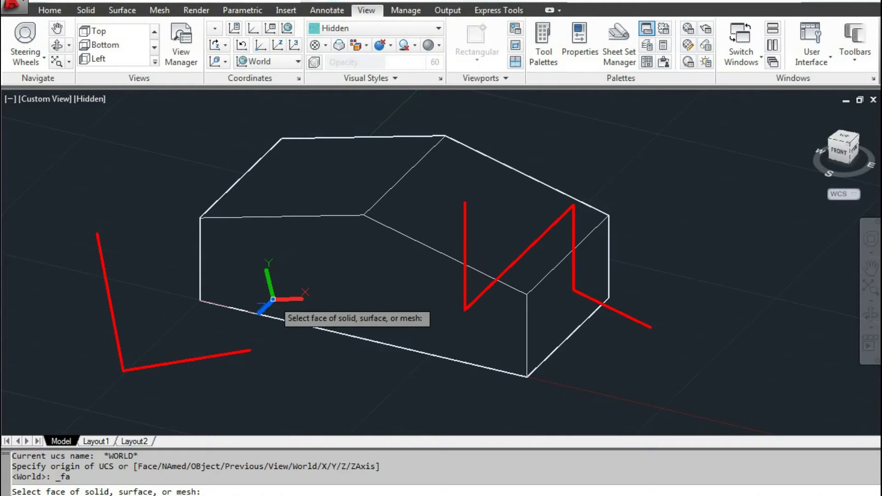
click(310, 278)
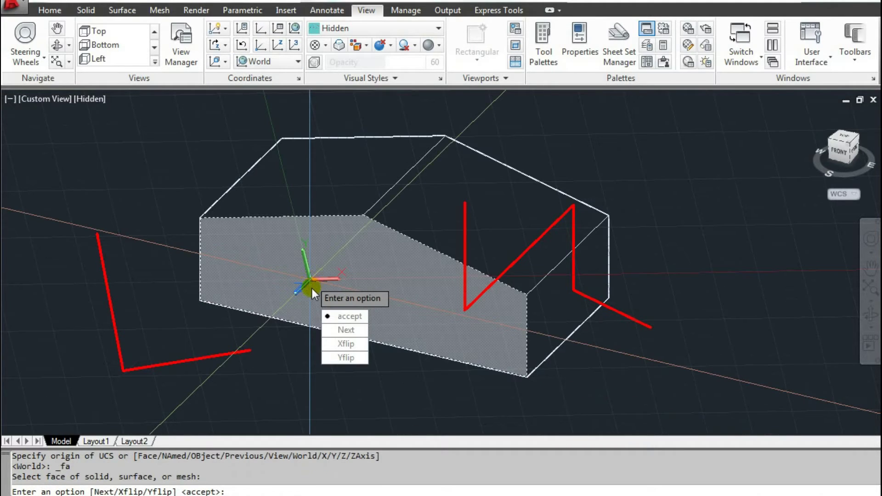
key(Escape)
Start a Face UCS alignment on the solid's sloped roof face and cycle through the adjoining faces with Next.
click(216, 119)
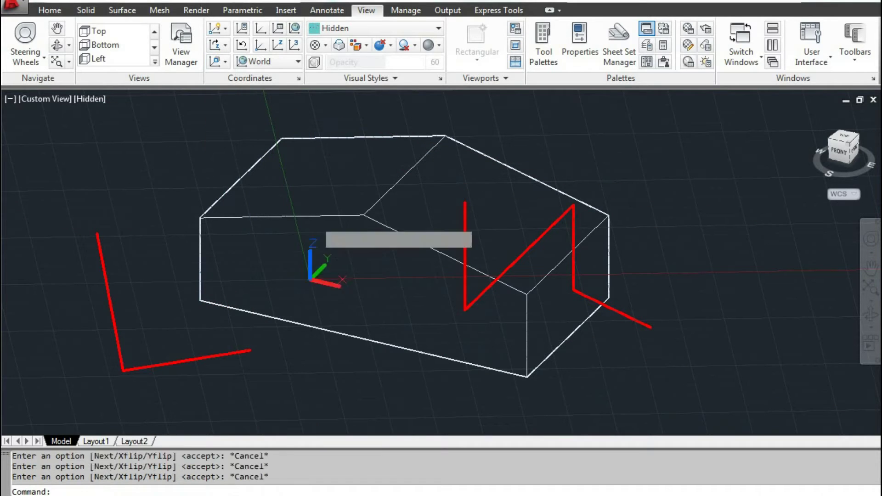
click(436, 202)
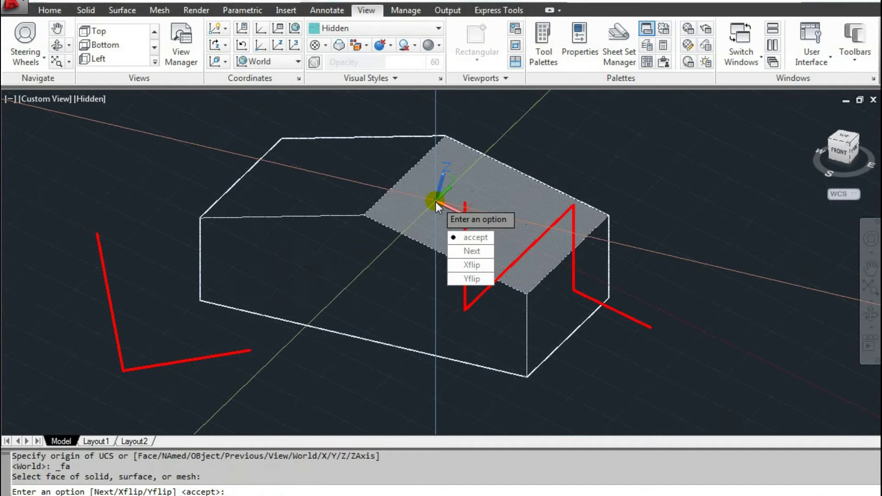
click(466, 254)
click(466, 253)
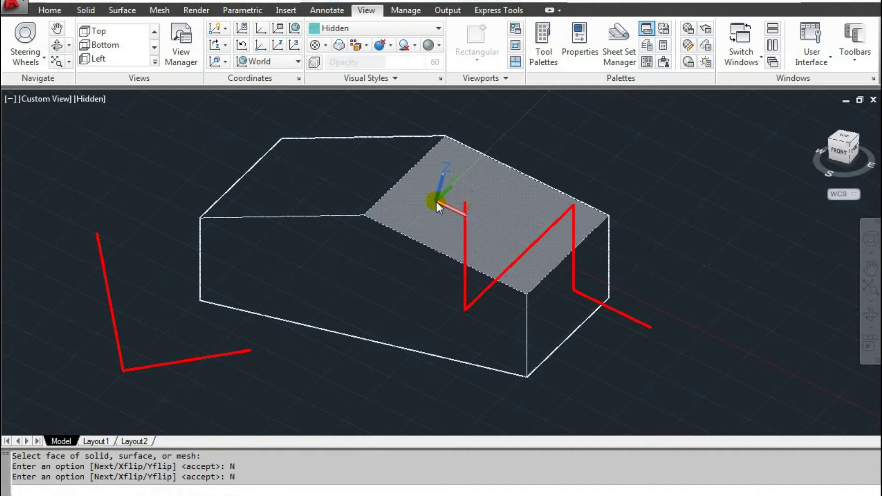
text(N)
key(Return)
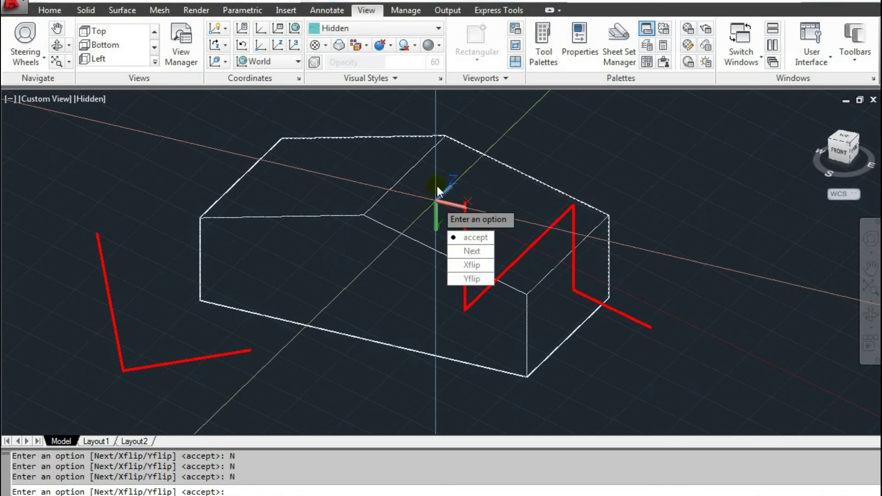
Cycle the candidate faces with Next, try Xflip and Yflip on the side face, and accept the UCS on the sloped roof face.
shift+middle_drag(437, 185, 432, 231)
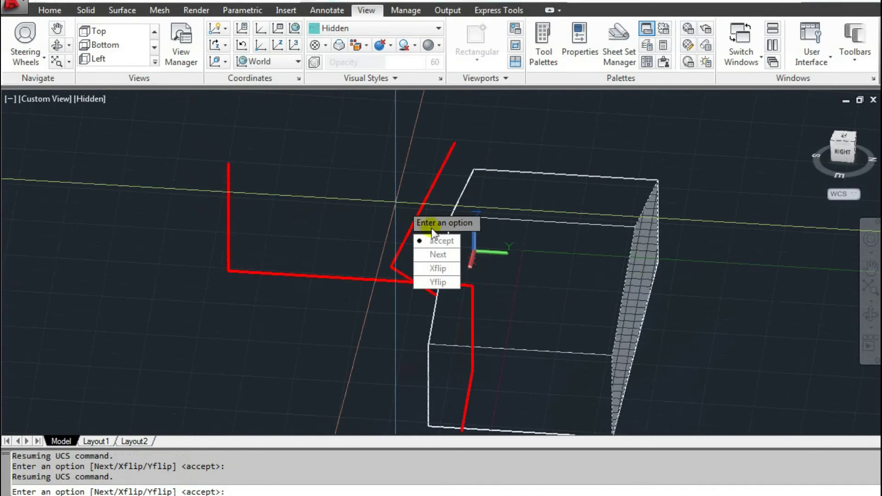
click(434, 255)
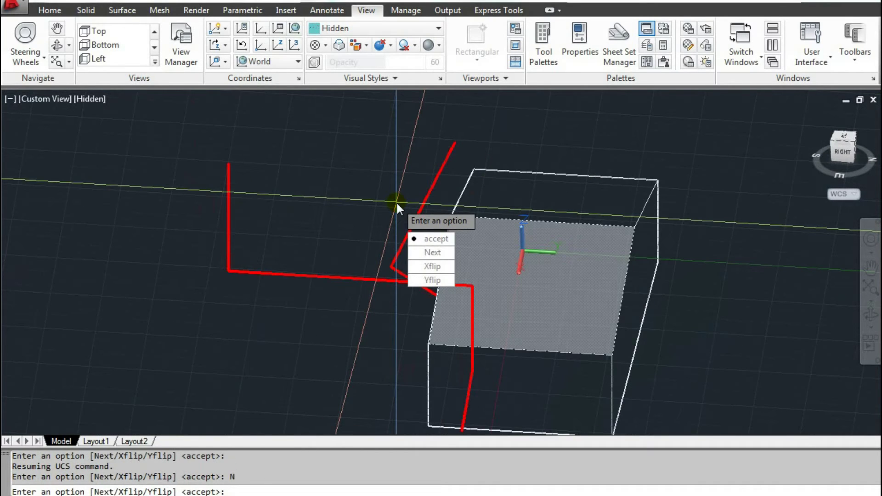
click(430, 253)
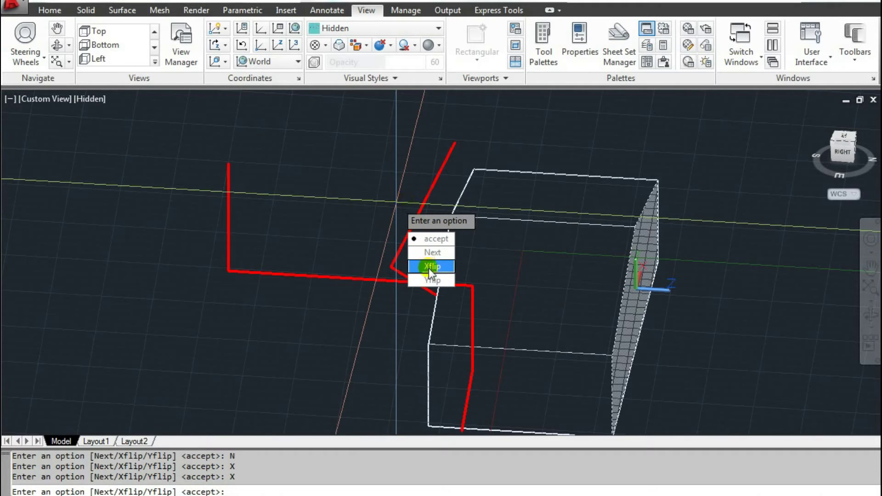
click(456, 358)
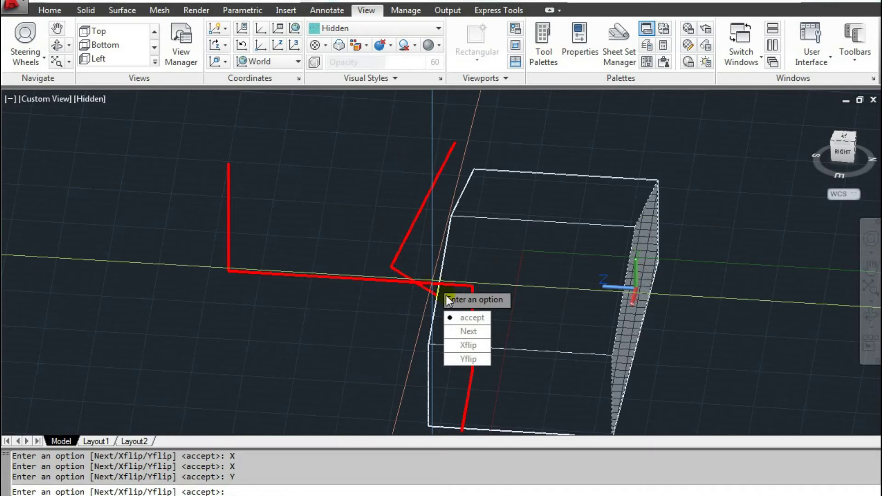
click(469, 331)
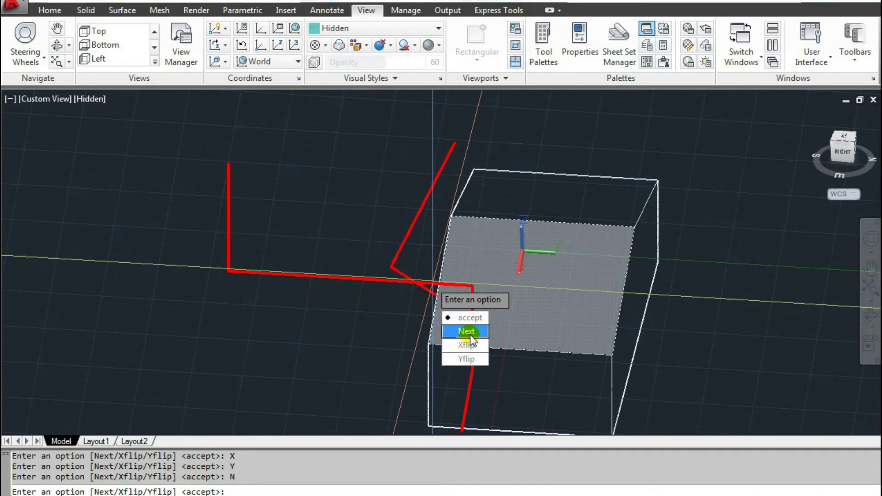
click(472, 319)
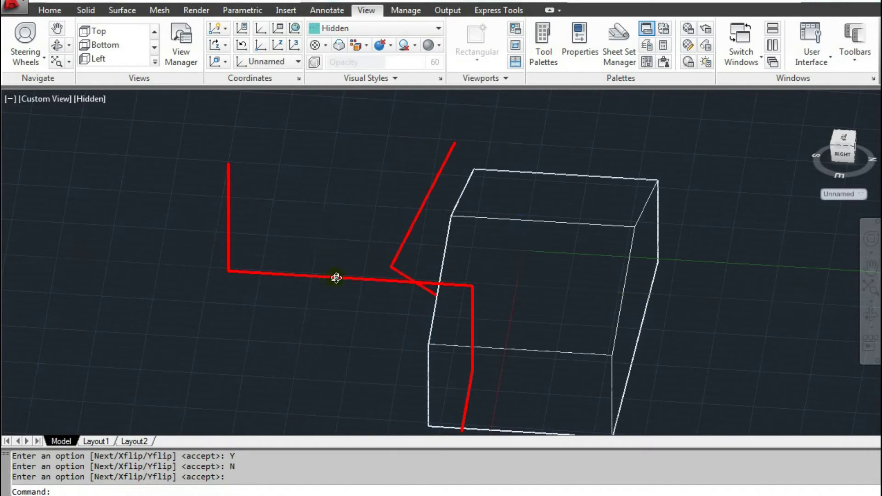
shift+middle_drag(337, 278, 454, 207)
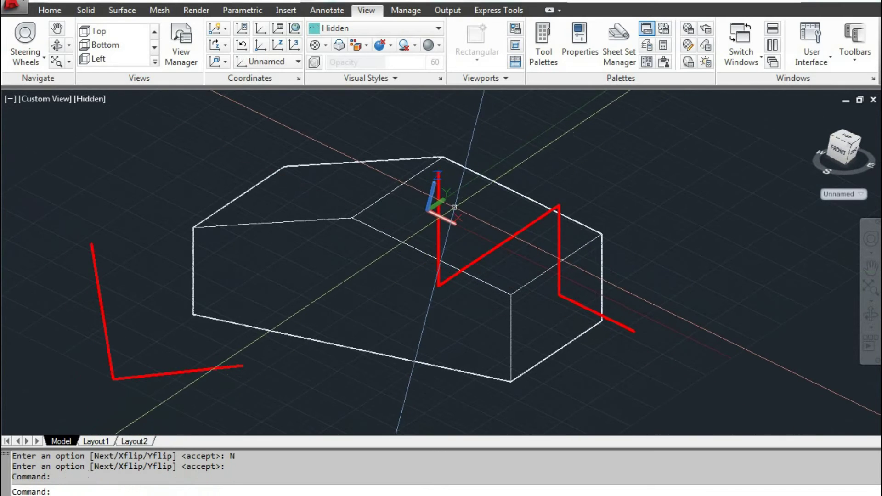
scroll(455, 207, up, 4)
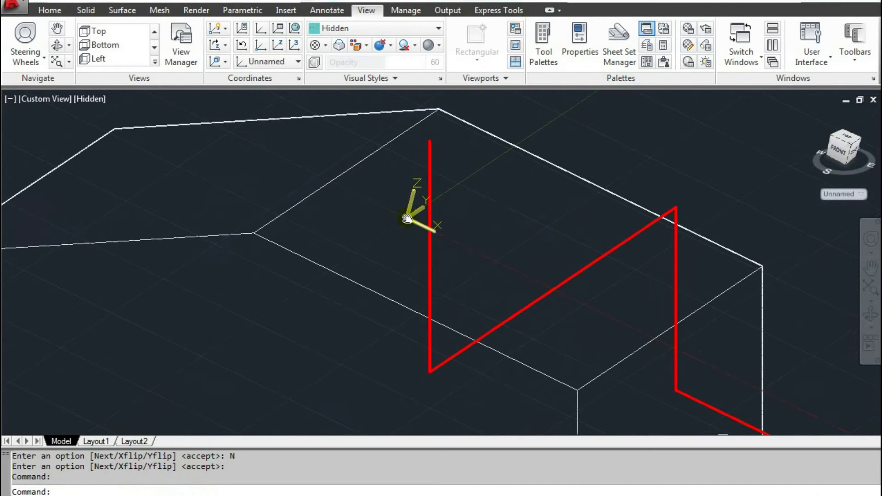
scroll(382, 231, down, 3)
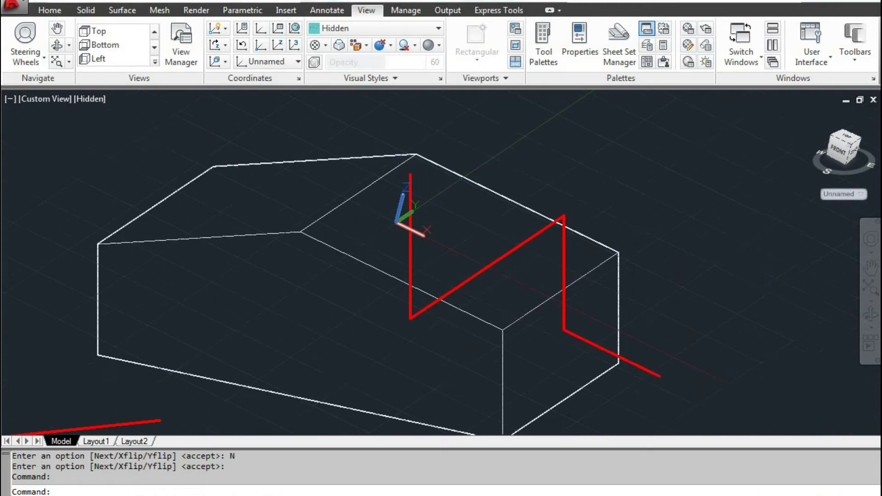
Erase the connected red sample lines crossing the solid and beyond its roof edge, and restore the World UCS.
key(Escape)
key(Escape)
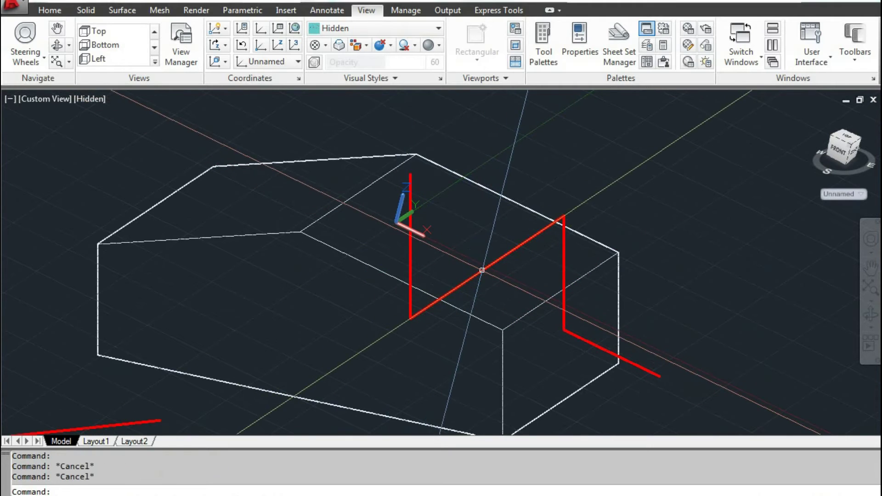
click(480, 270)
key(Delete)
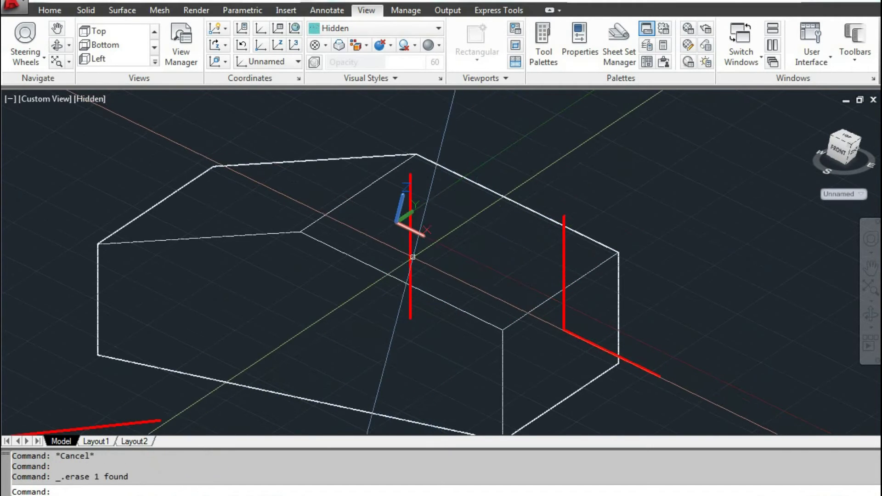
click(408, 254)
key(Escape)
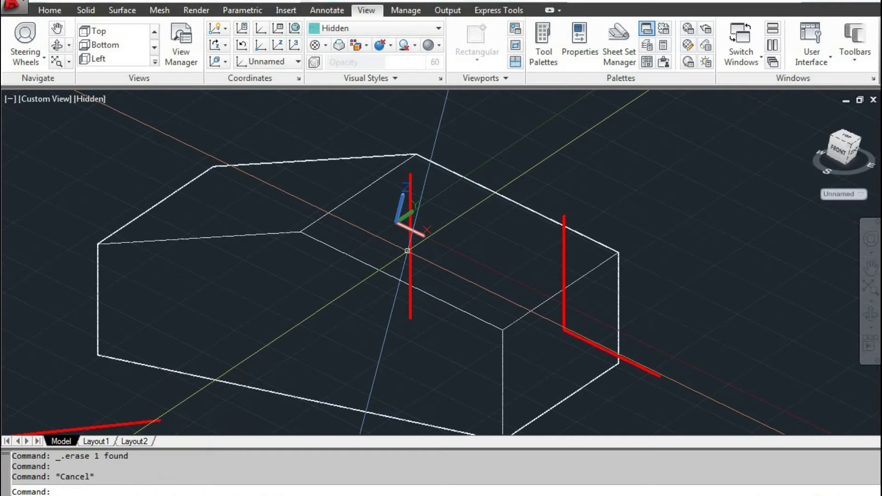
key(Escape)
click(410, 251)
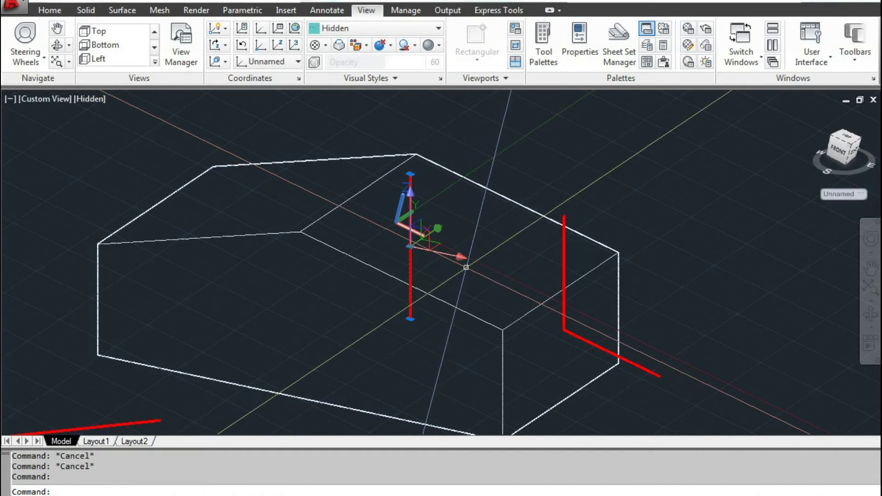
key(Delete)
click(564, 264)
key(Delete)
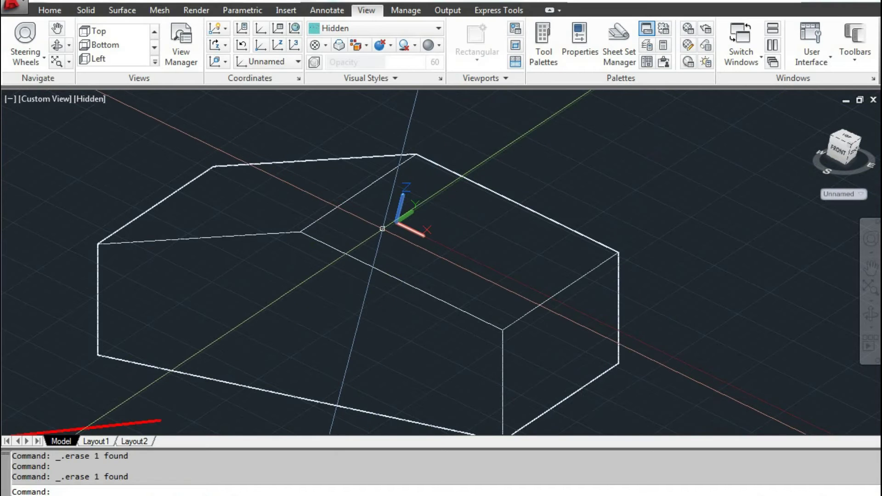
click(295, 43)
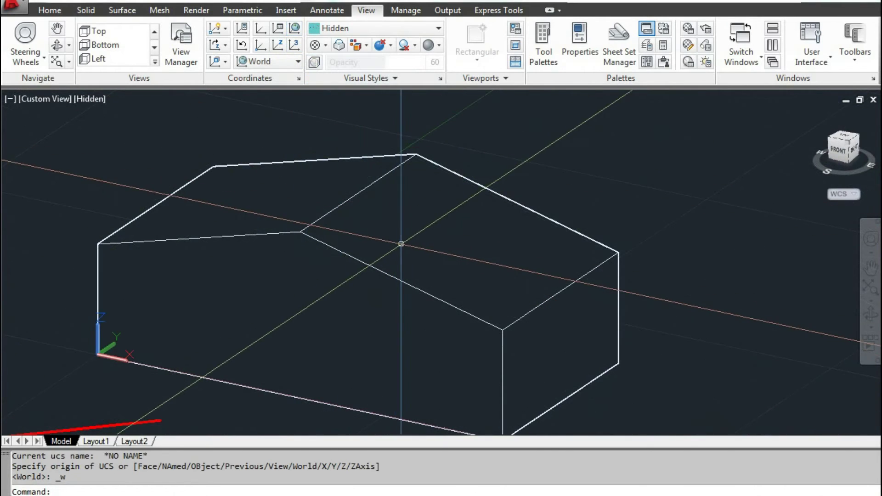
Draw an upright cylinder with a radius of about 2.8 on the ground plane behind the solid.
click(85, 11)
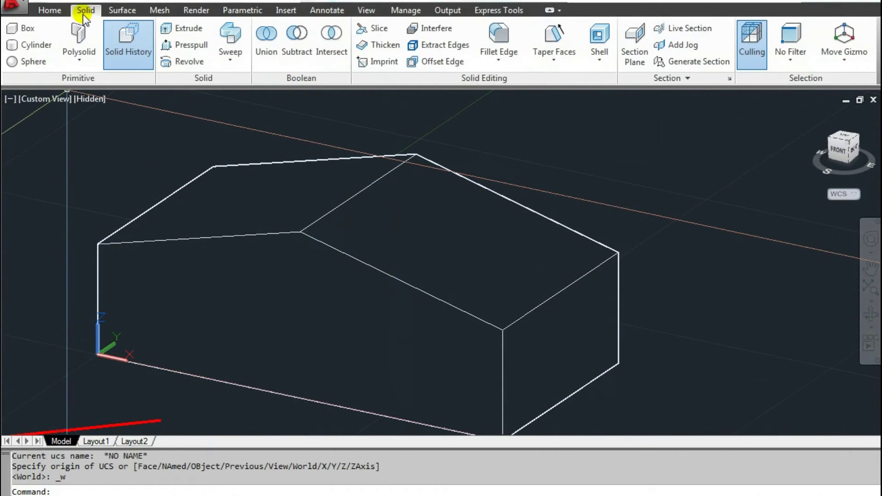
click(32, 49)
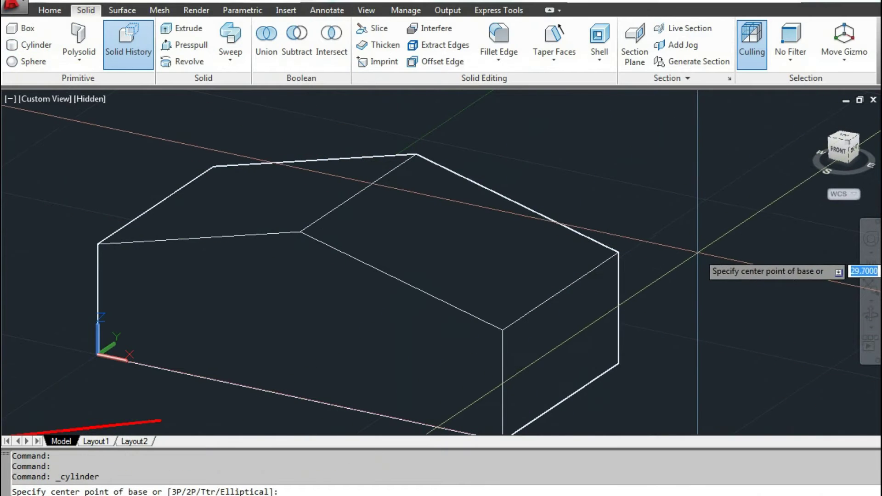
middle_drag(675, 220, 545, 237)
click(546, 222)
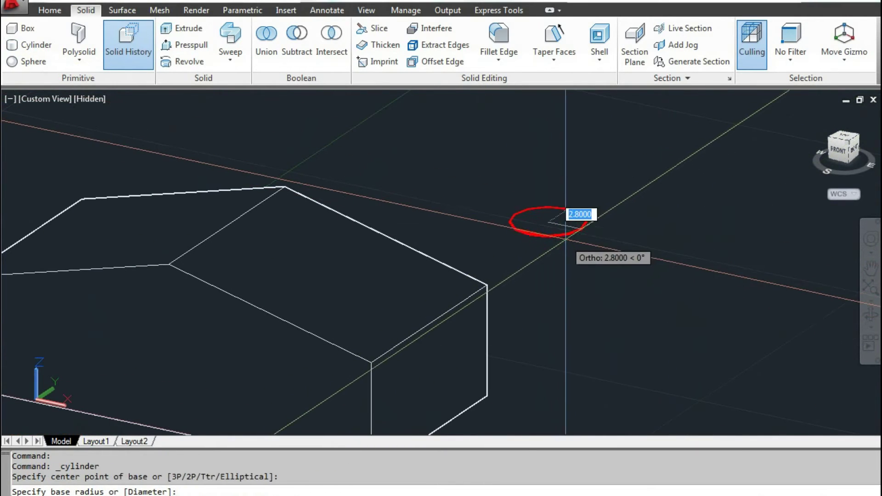
click(564, 237)
mouse_move(549, 169)
middle_down()
mouse_move(547, 205)
mouse_move(556, 219)
middle_up()
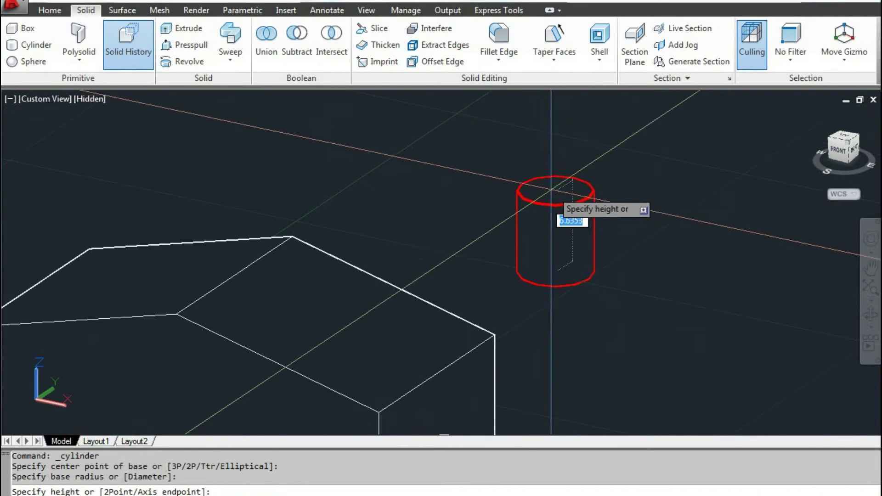
click(551, 185)
key(Return)
key(Escape)
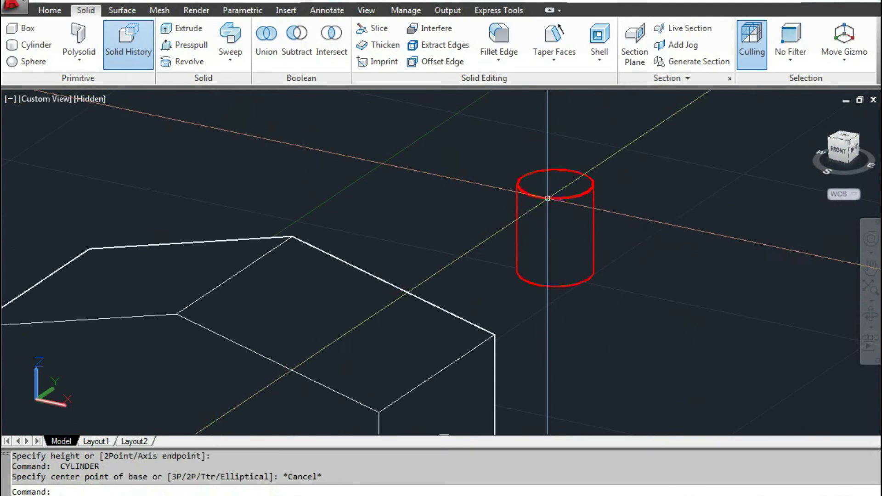
Move the cylinder closer to the solid's rear roof edge with Ortho turned off.
click(552, 199)
key(Escape)
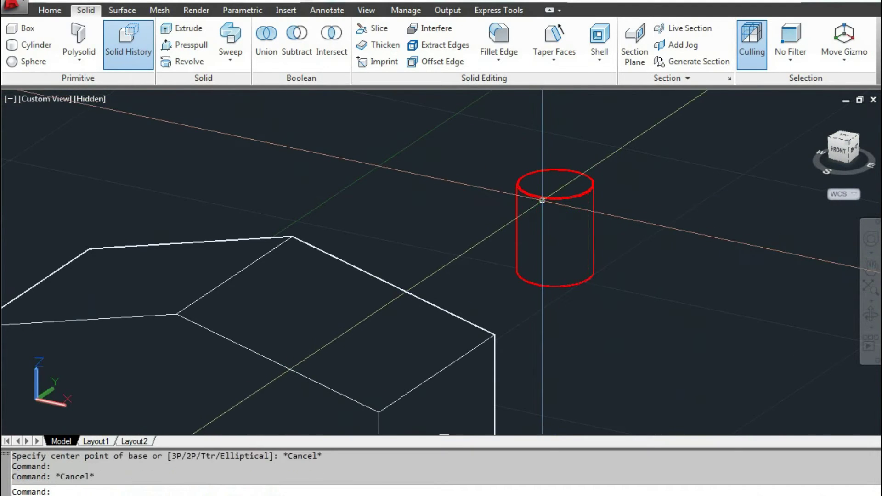
key(Escape)
click(537, 201)
text(M)
key(Return)
click(523, 228)
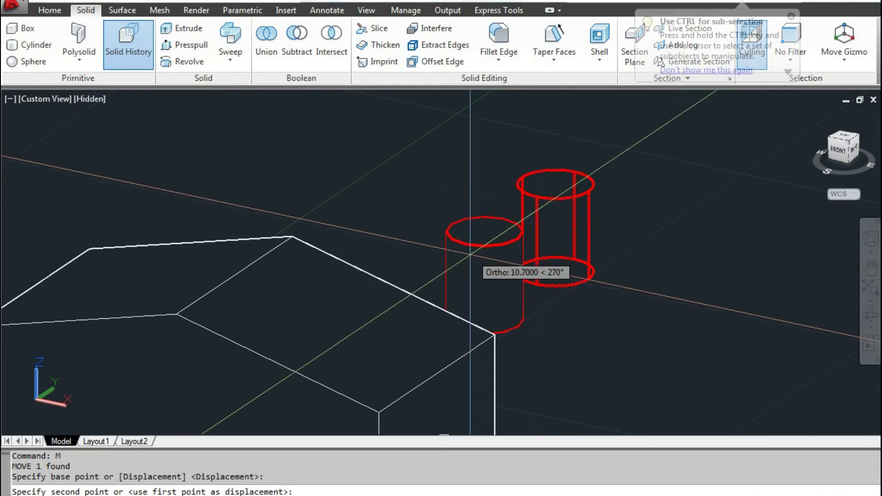
key(F8)
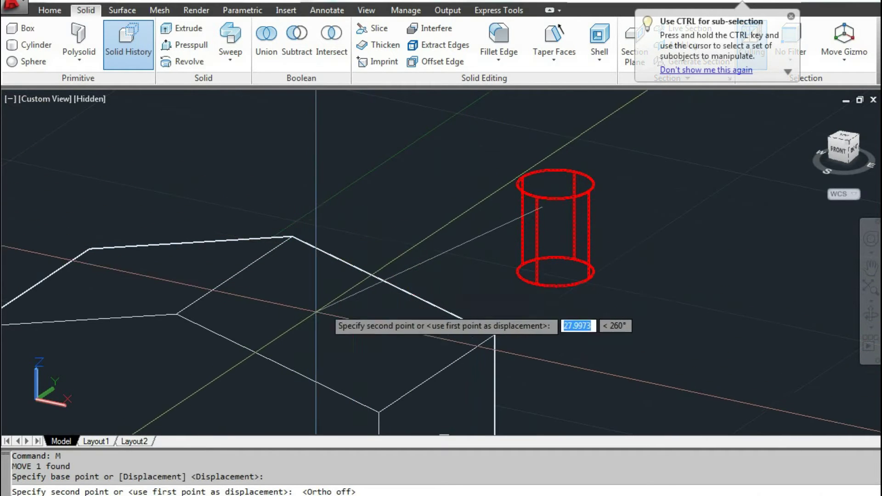
click(449, 202)
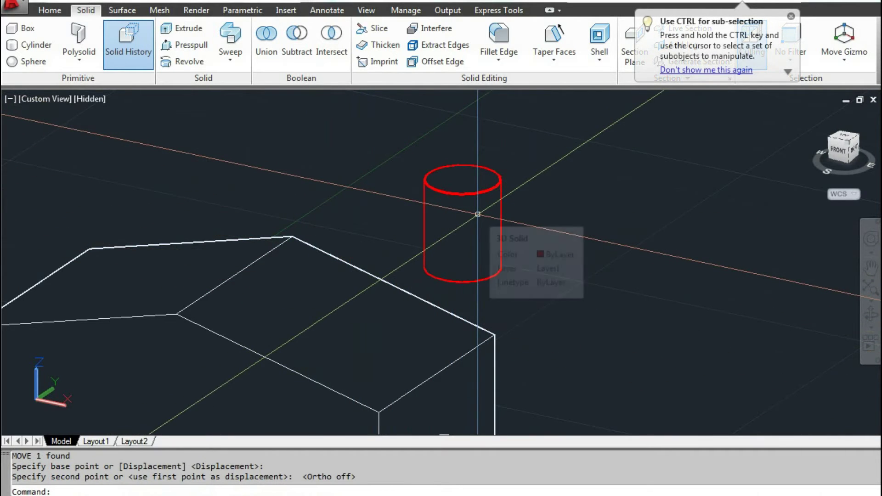
click(477, 212)
key(Escape)
key(Escape)
text(AL)
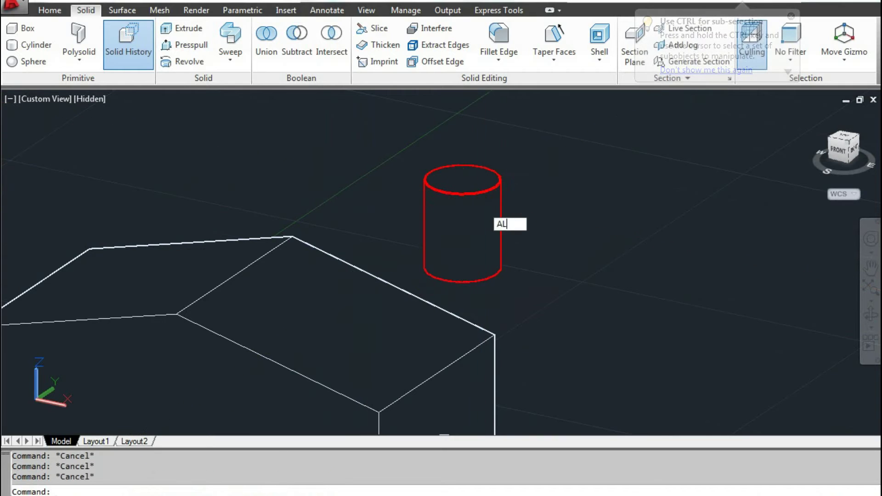
key(Return)
key(Return)
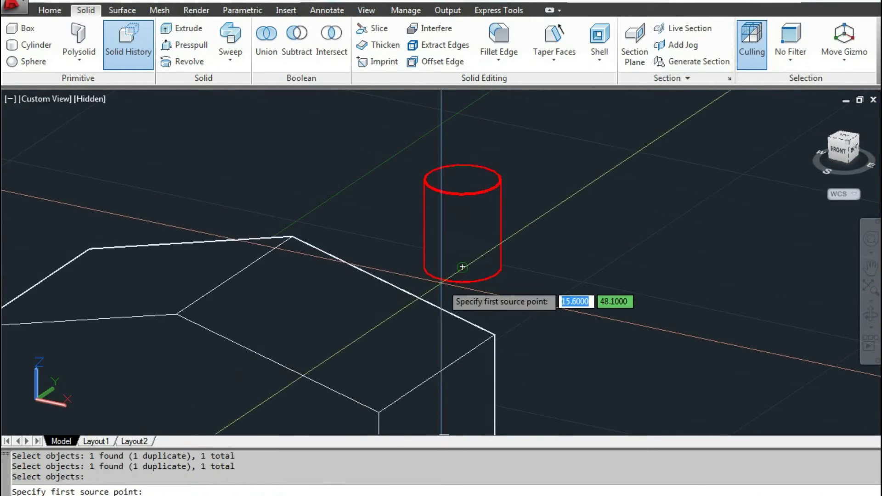
key(Escape)
key(Escape)
Erase the red cylinder behind the solid.
text(E)
key(Return)
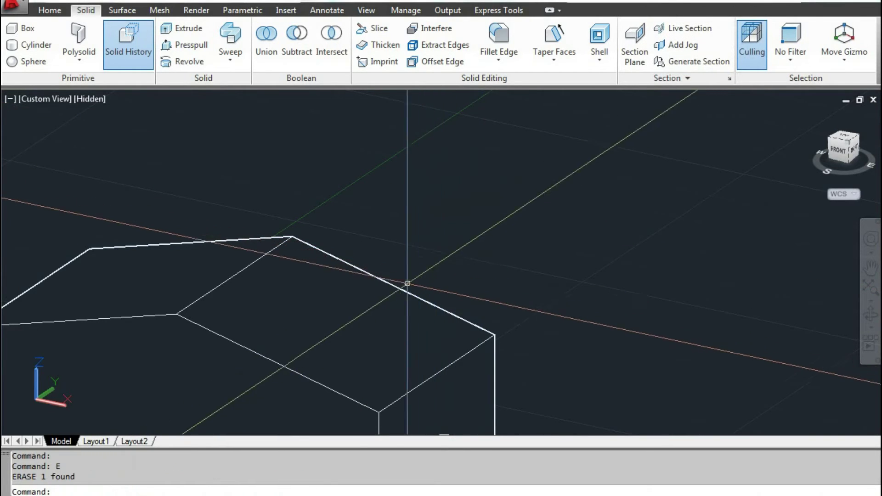
Align the UCS to the solid's right-hand roof slope with the Object option, picking near the slope's front ridge corner.
mouse_move(407, 284)
middle_down()
mouse_move(462, 221)
mouse_move(462, 228)
middle_up()
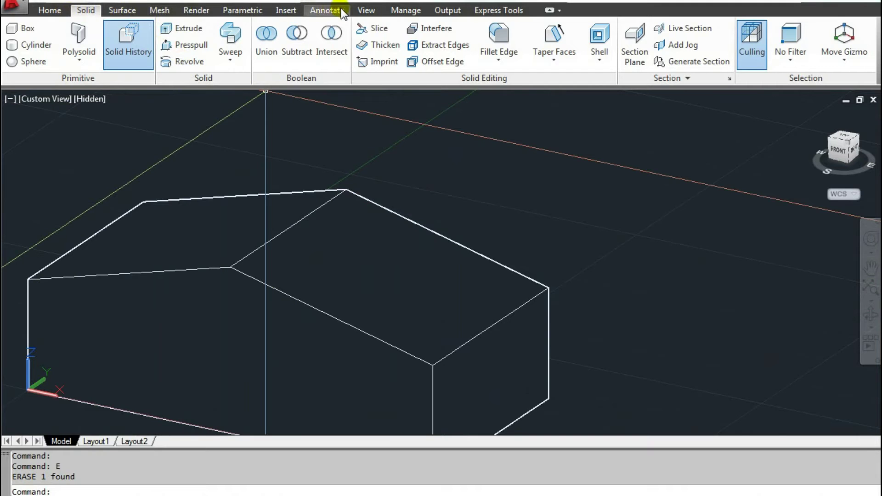
click(368, 10)
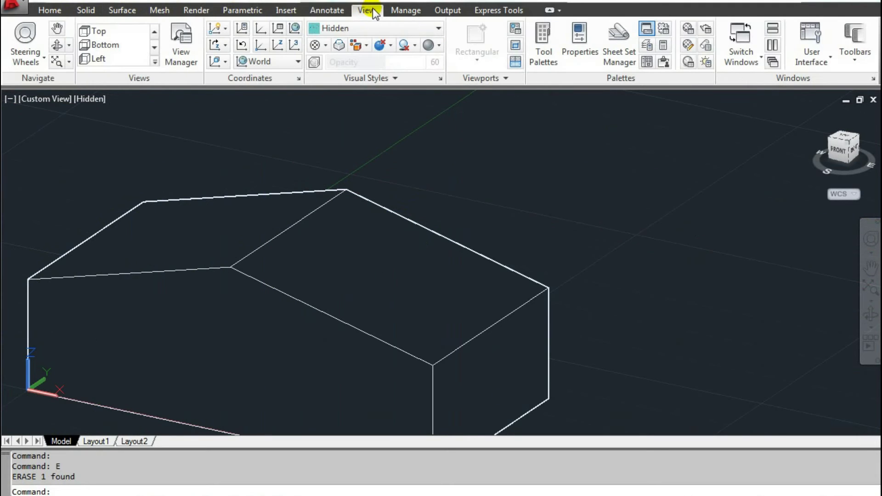
click(227, 45)
click(232, 96)
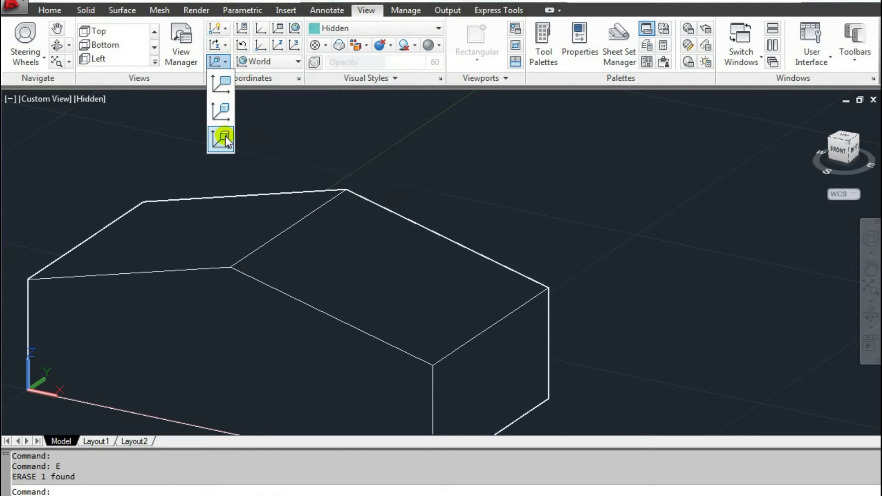
click(224, 114)
click(225, 113)
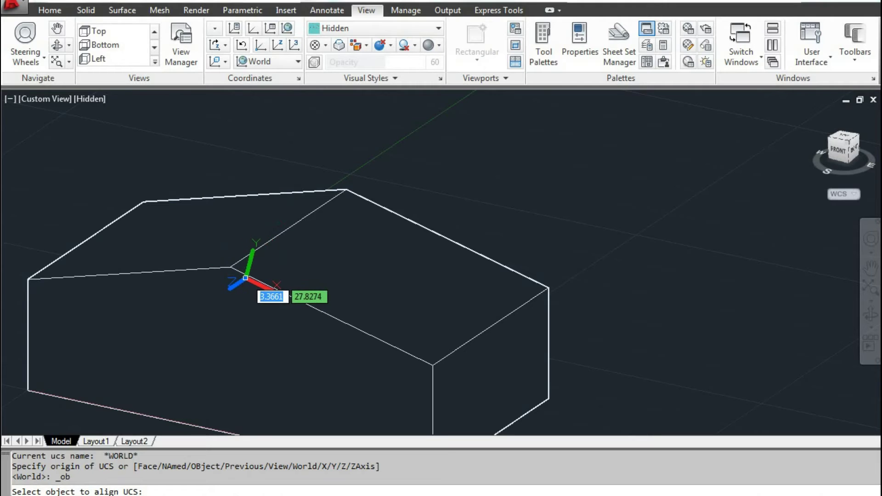
scroll(244, 276, up, 2)
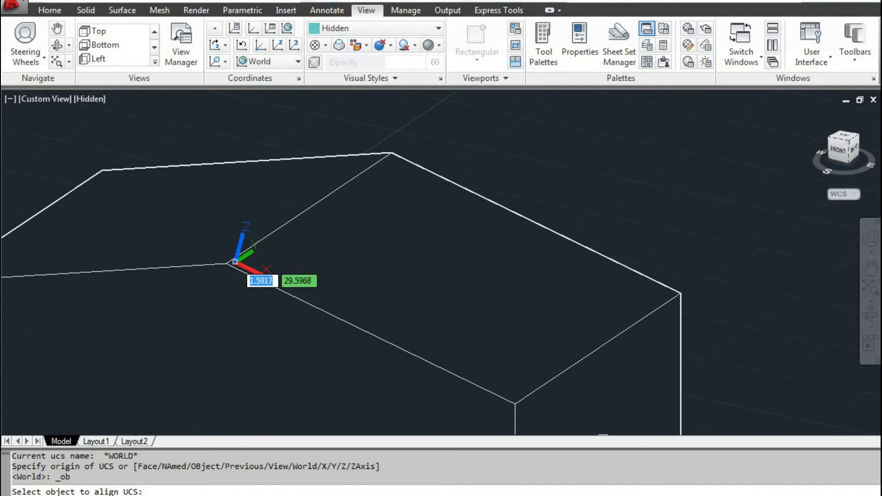
click(234, 267)
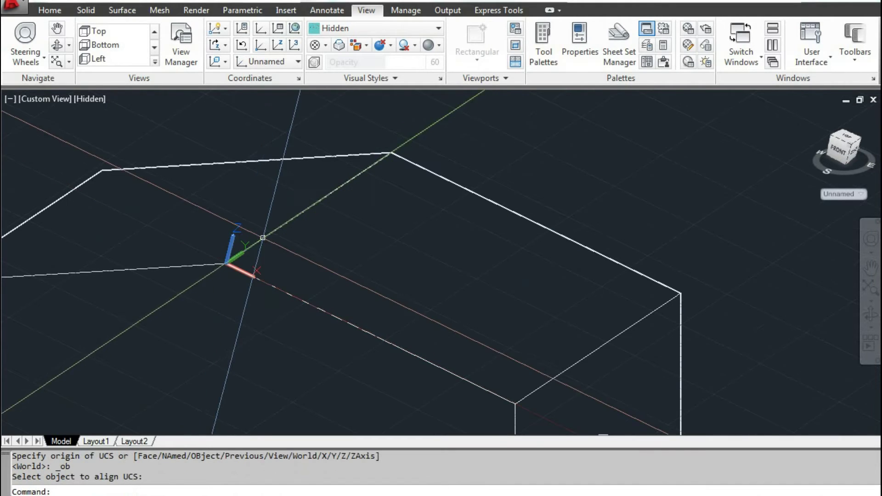
Draw a cylinder with a radius of about 3.1 and a height of about 7.5 perpendicular to the solid's right-hand roof slope.
click(82, 10)
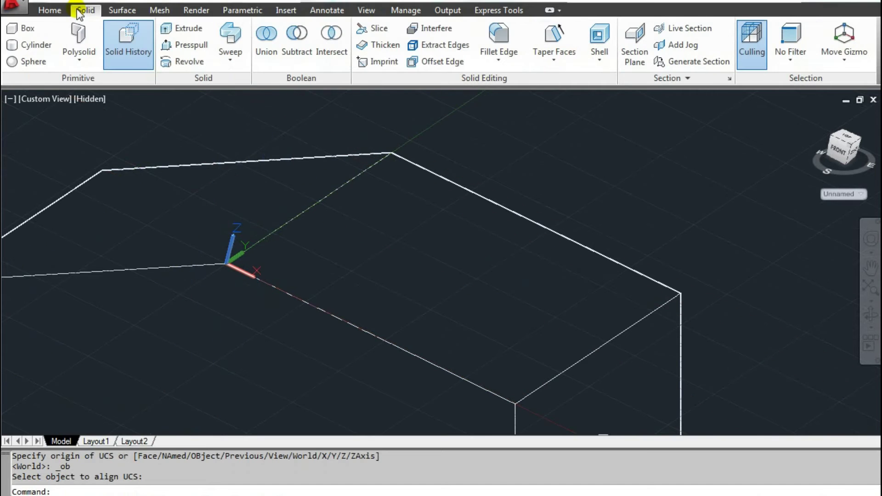
click(37, 45)
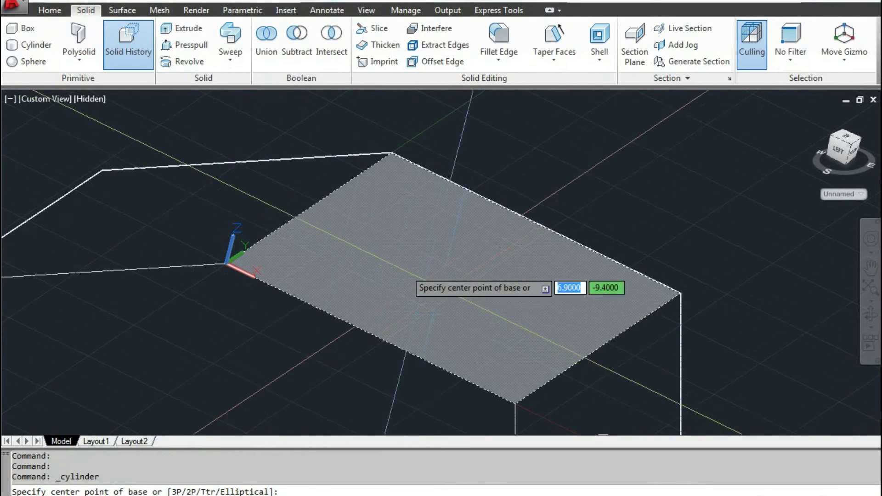
click(36, 46)
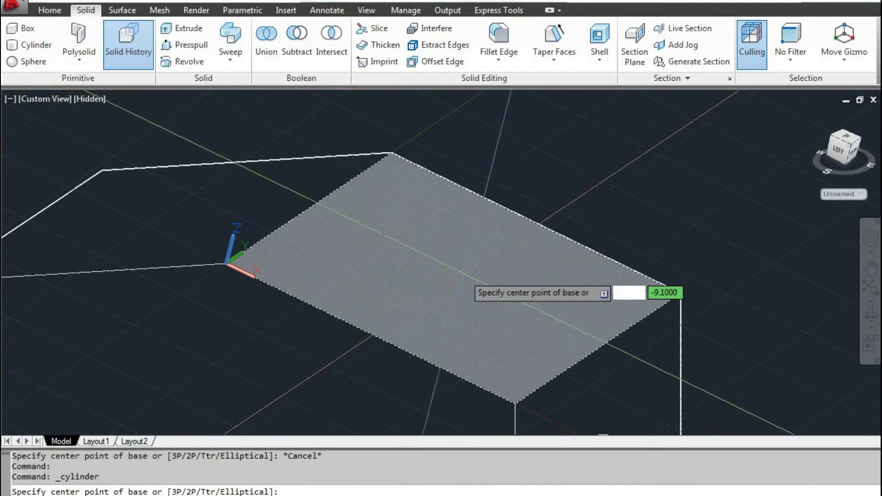
click(416, 253)
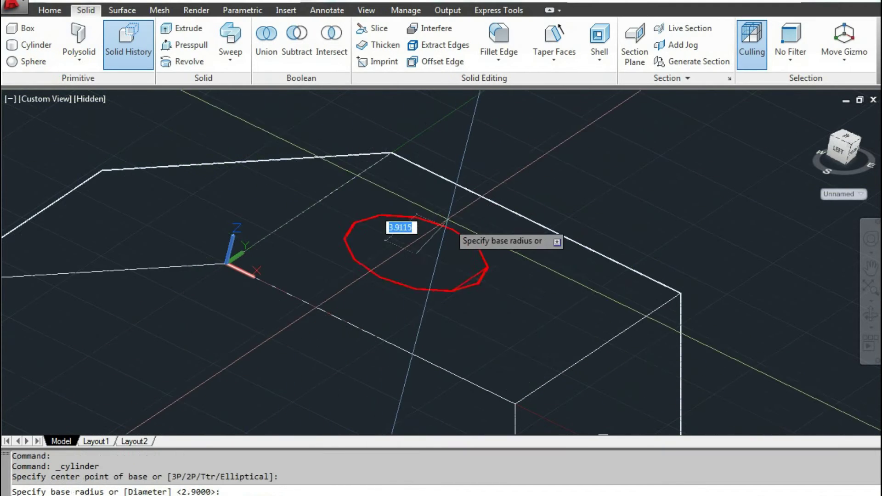
click(430, 232)
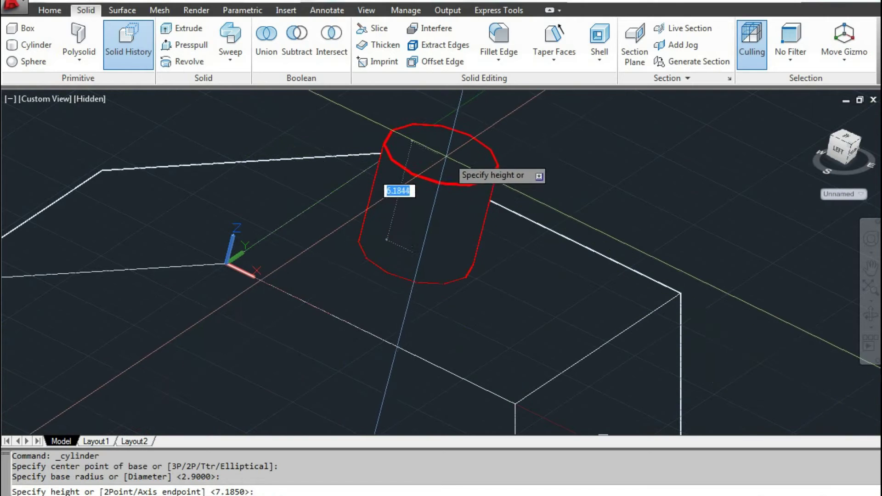
click(450, 138)
scroll(450, 140, down, 5)
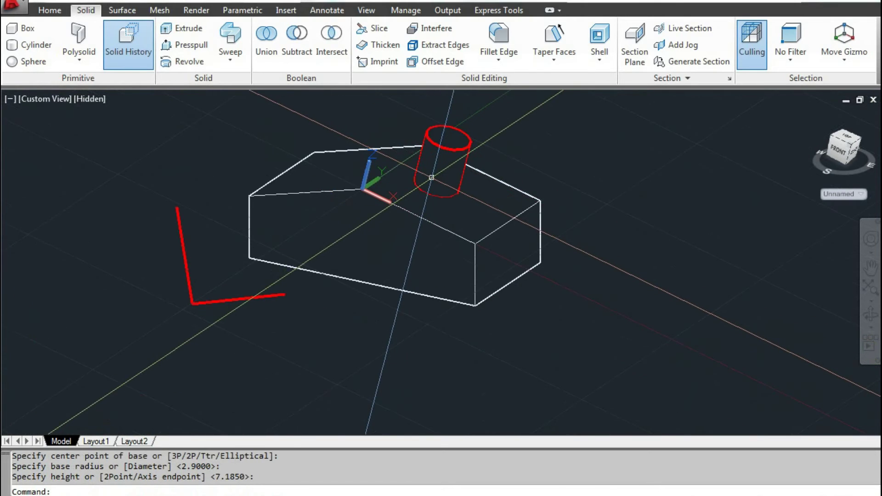
shift+middle_drag(434, 177, 415, 242)
scroll(403, 229, up, 2)
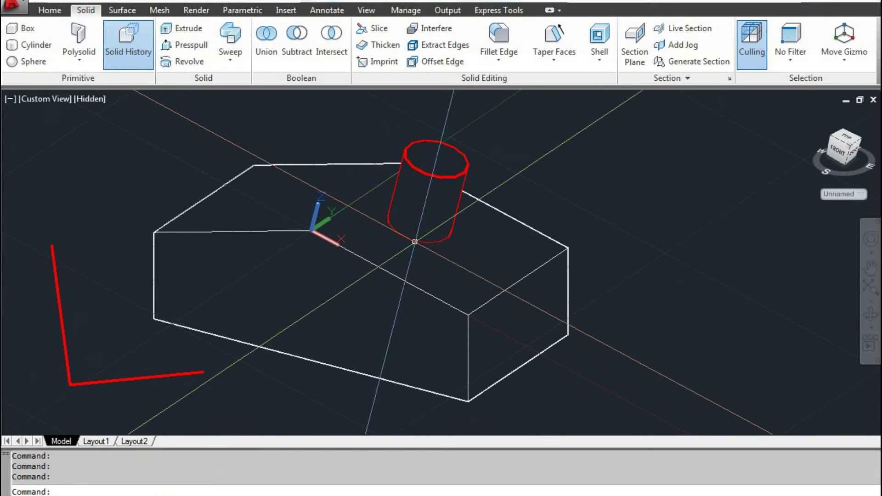
scroll(415, 242, down, 2)
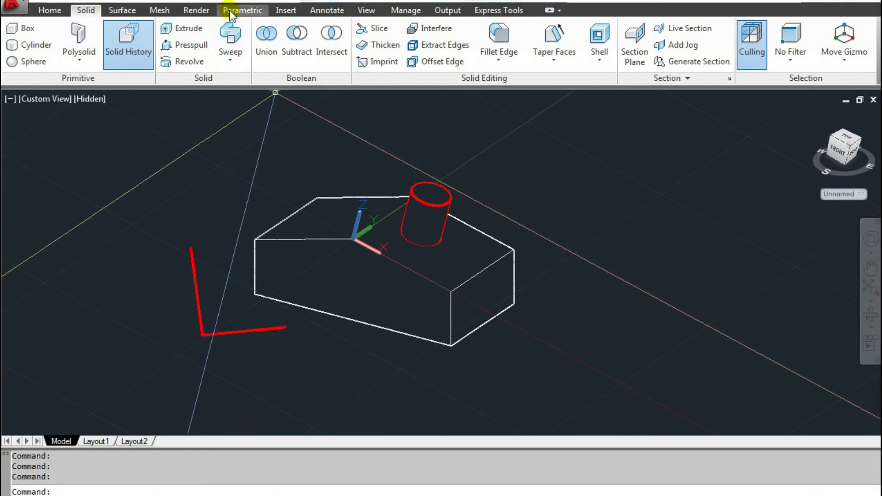
click(359, 11)
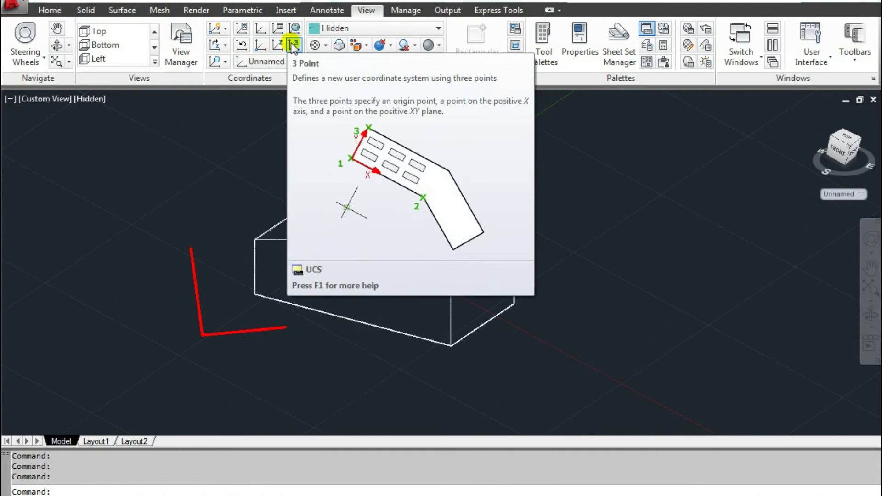
click(291, 43)
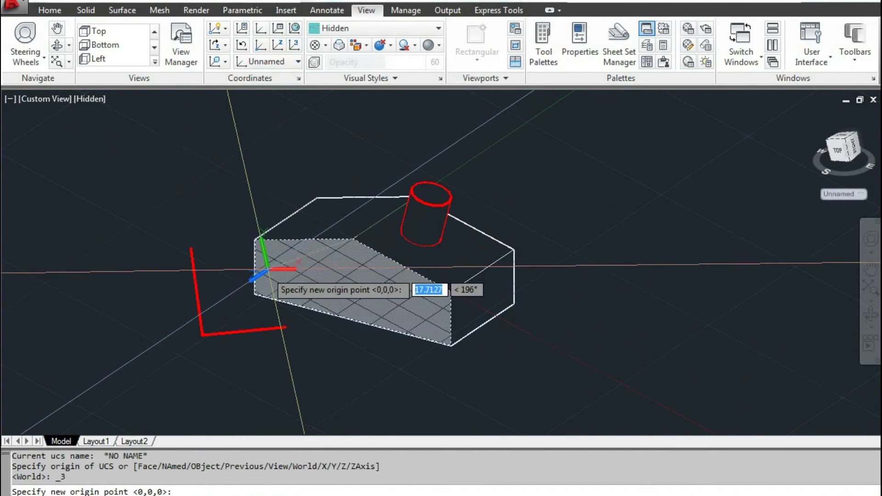
scroll(259, 271, up, 3)
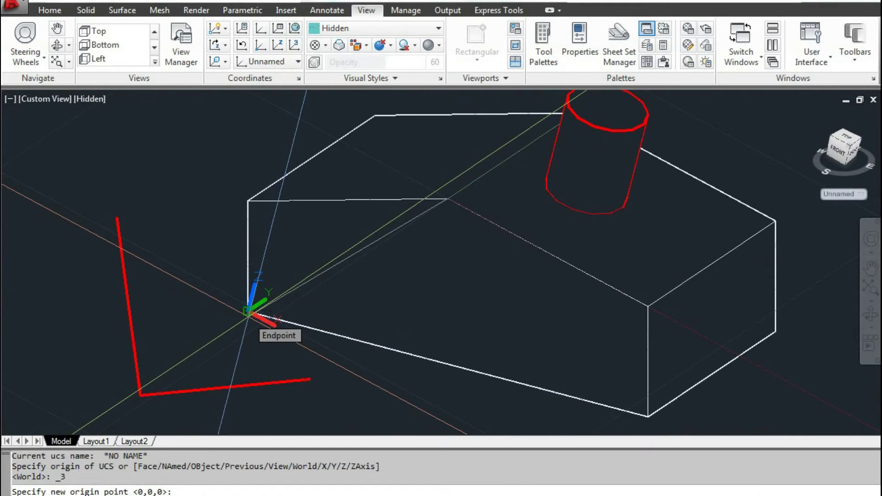
click(247, 312)
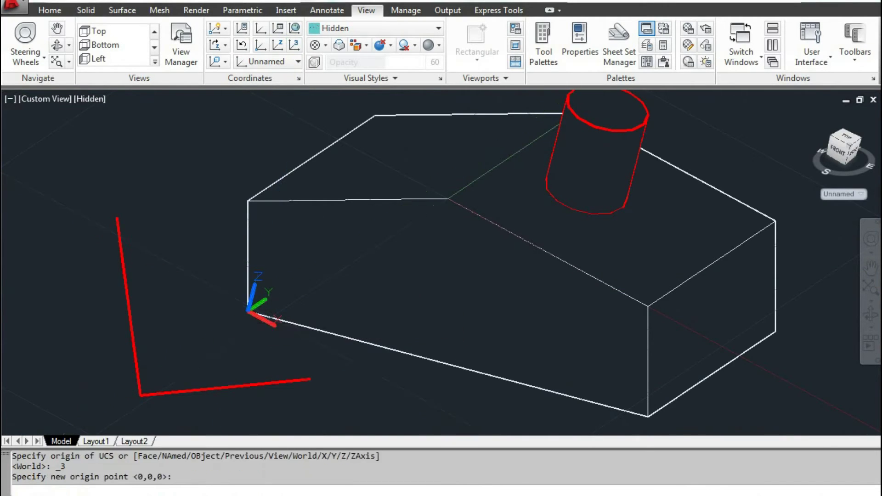
key(Escape)
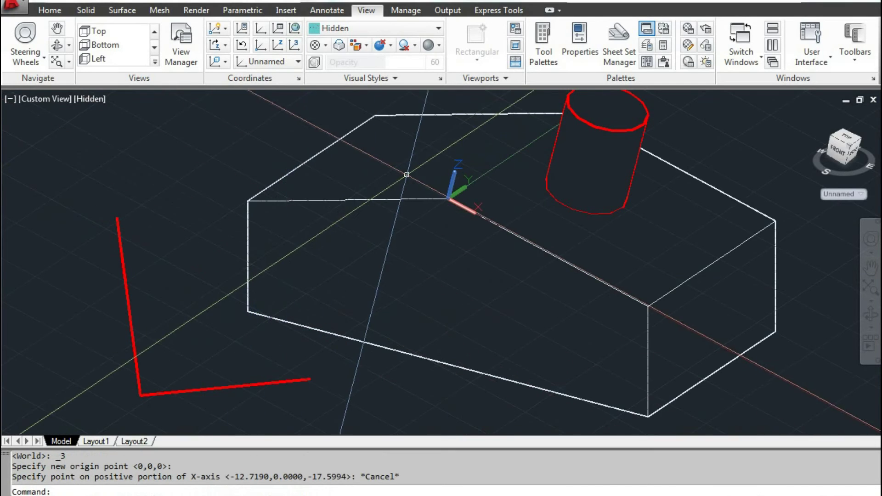
Restore the World UCS and define a 3 Point UCS from the front ridge corner, X along the right slope's front edge, accepting the default Y point.
middle_drag(322, 113, 312, 117)
click(293, 30)
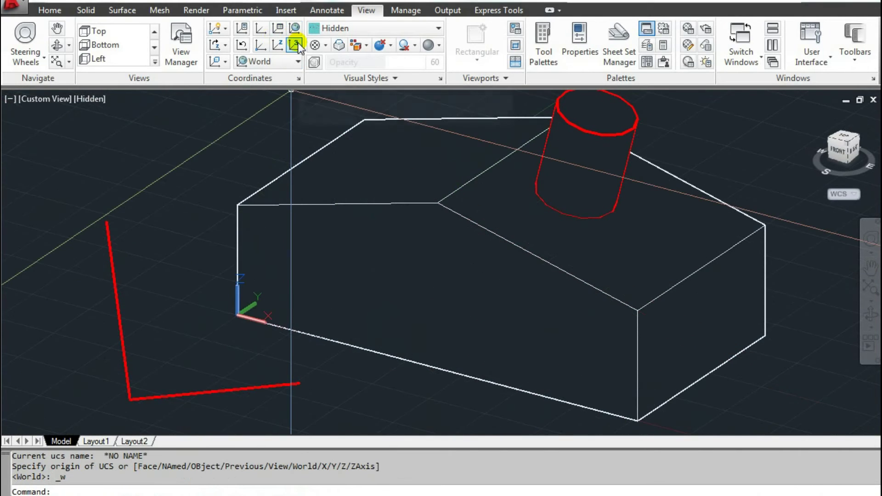
click(294, 44)
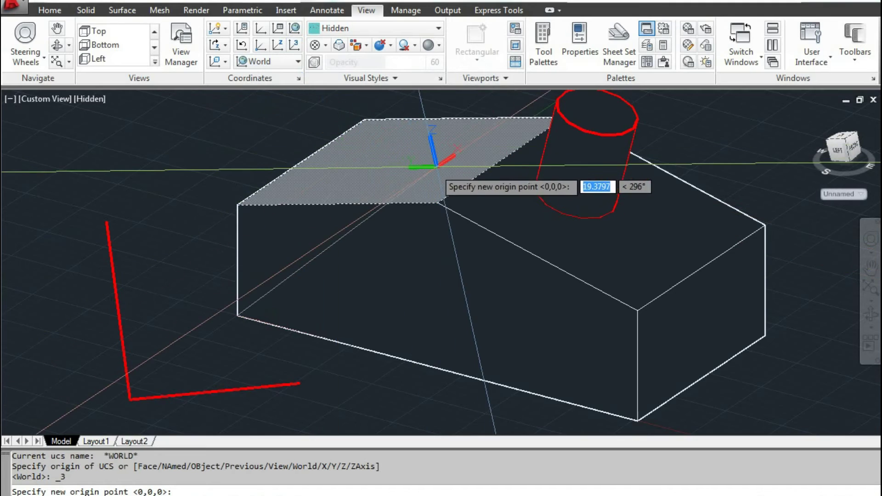
scroll(299, 156, up, 3)
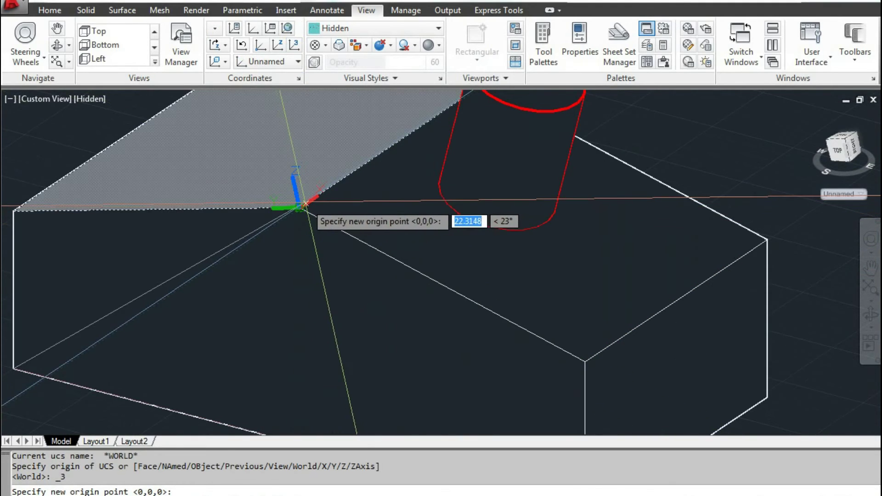
click(300, 207)
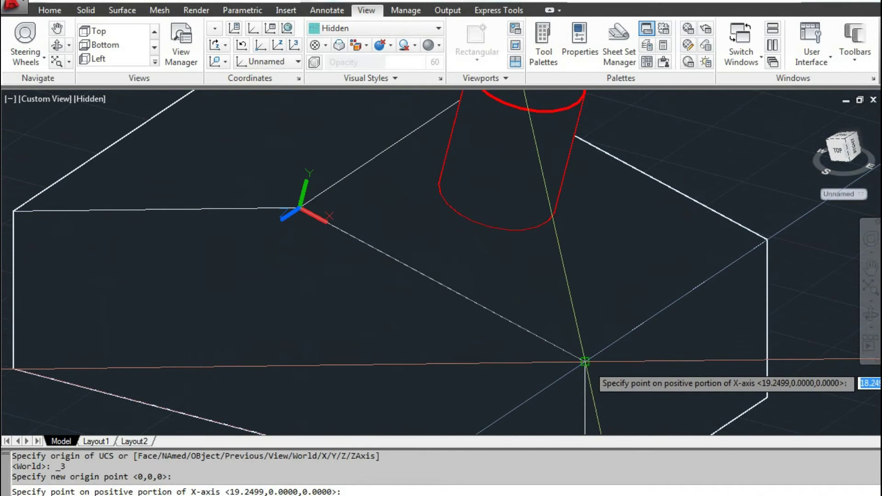
click(585, 362)
scroll(565, 134, down, 3)
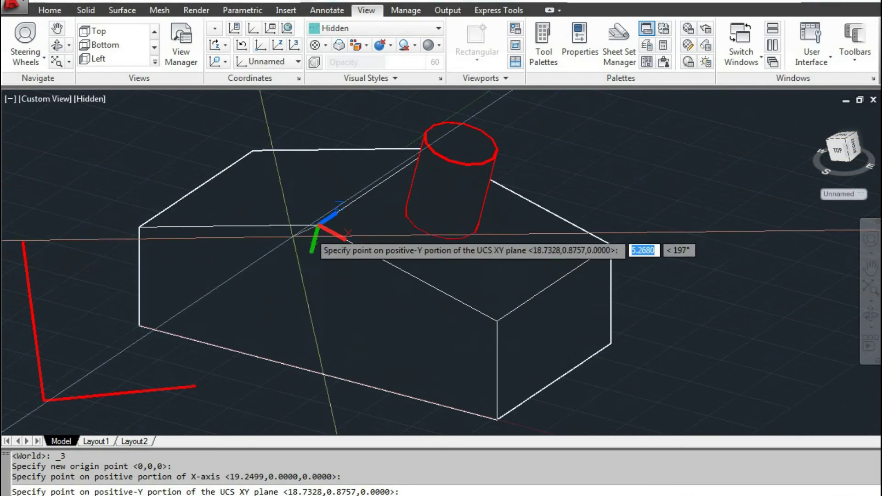
scroll(234, 152, up, 2)
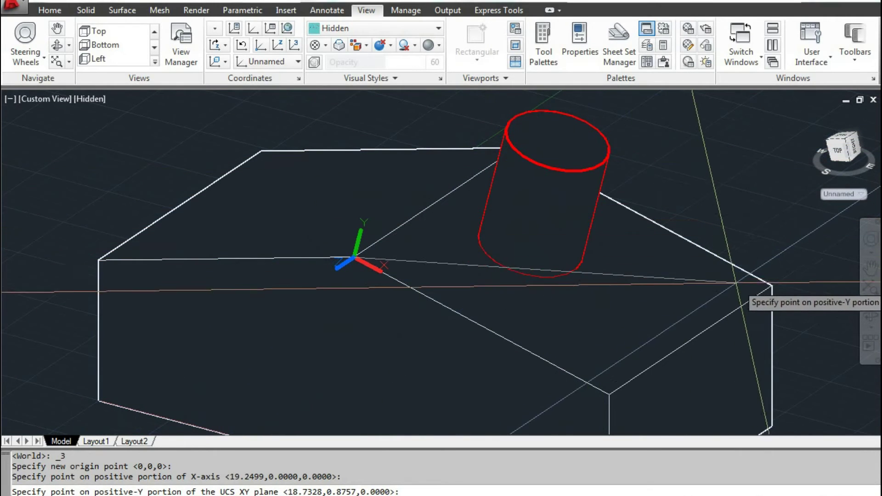
click(608, 395)
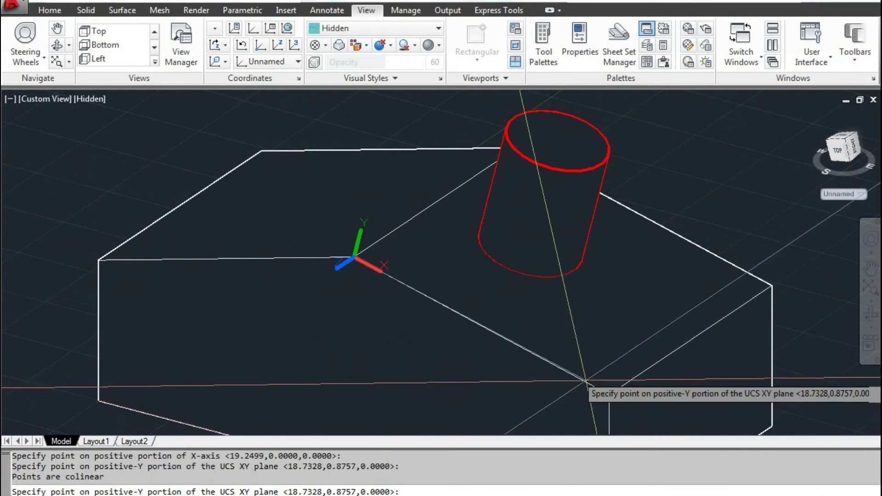
key(Return)
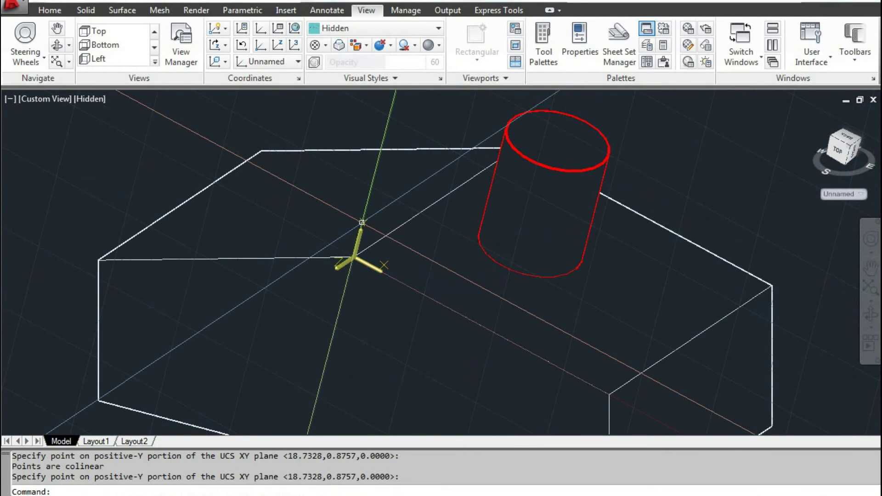
Draw a large cylinder lying on its side beyond the solid's right end, with its base parallel to the UCS XY plane.
scroll(334, 222, down, 5)
shift+middle_drag(334, 222, 317, 207)
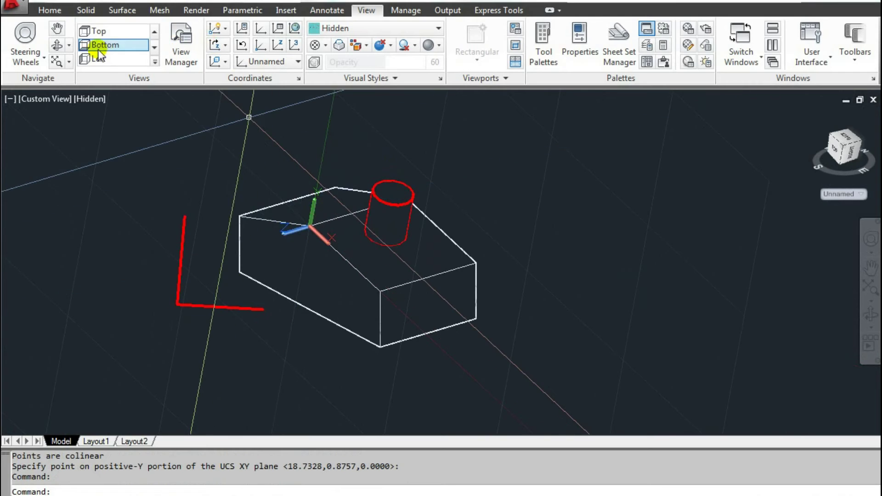
click(50, 11)
click(19, 60)
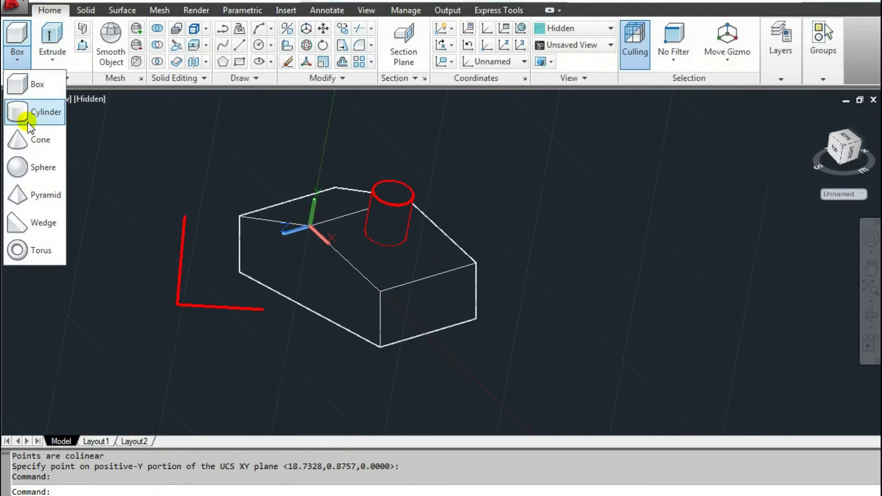
click(28, 112)
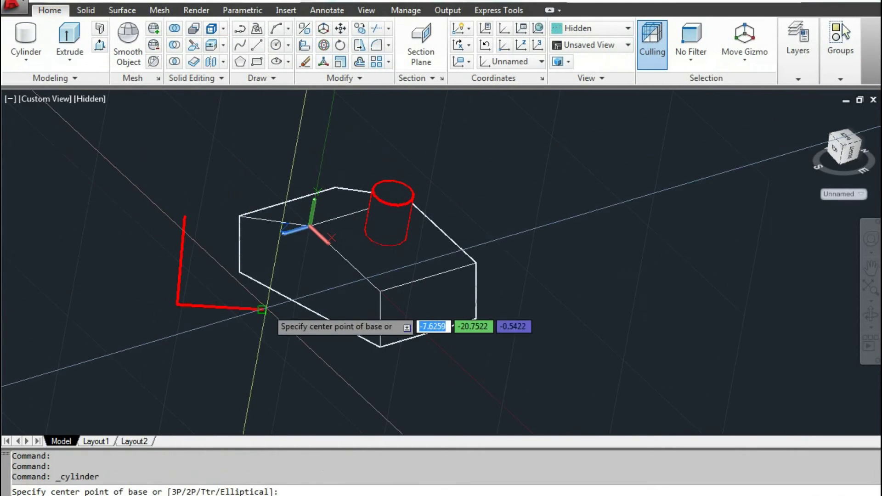
click(580, 235)
click(545, 275)
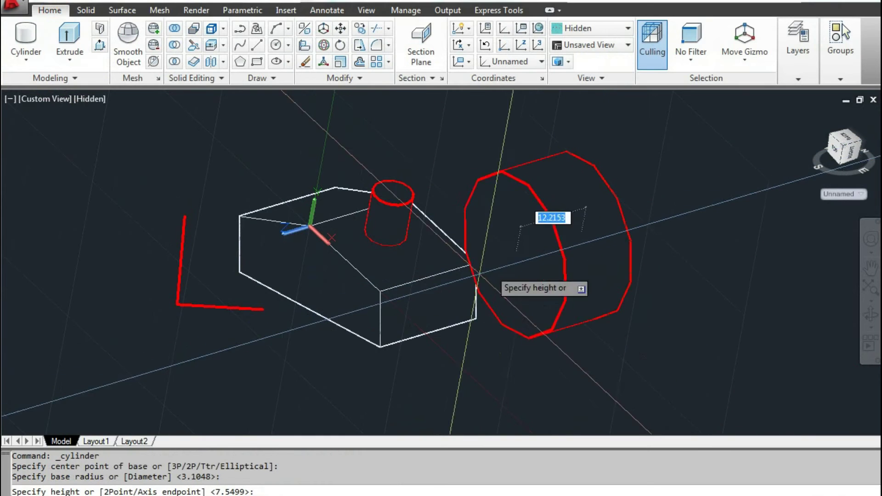
click(445, 284)
middle_drag(409, 238, 508, 247)
key(Escape)
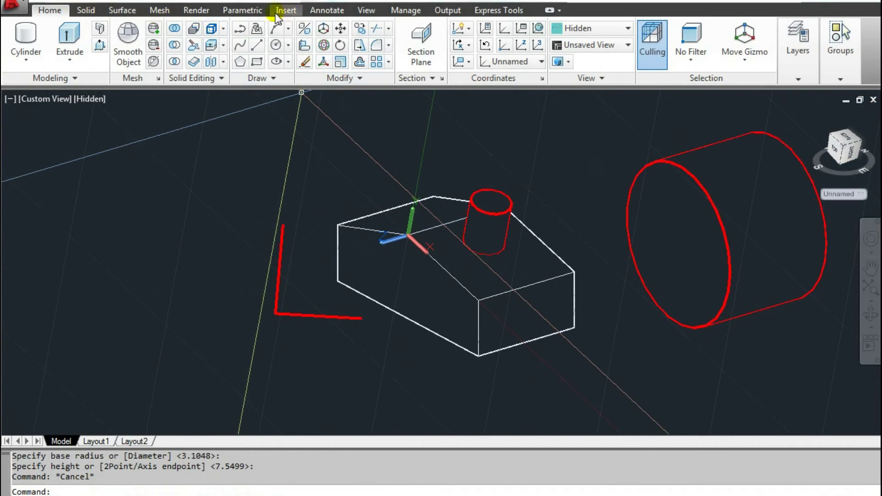
Define a 3 Point UCS on the right roof slope, origin at the front ridge corner, X along the ridge, Y toward the slope's lower front corner.
click(367, 10)
click(295, 44)
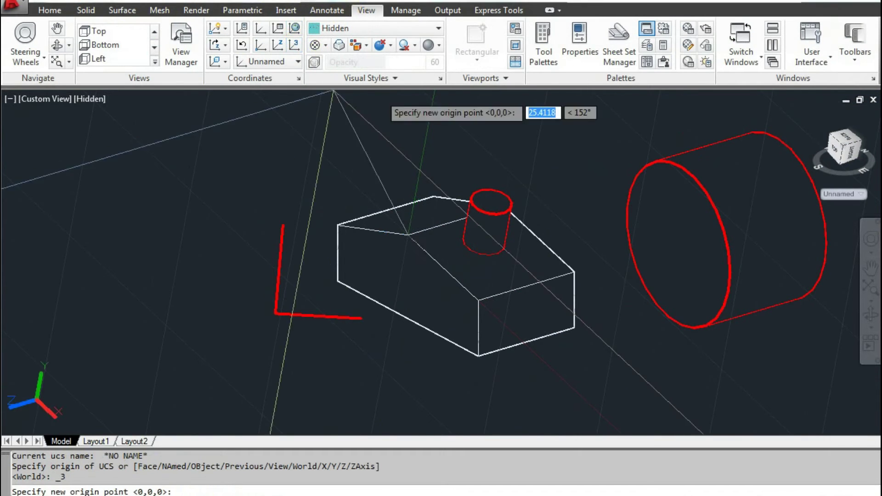
scroll(481, 290, up, 5)
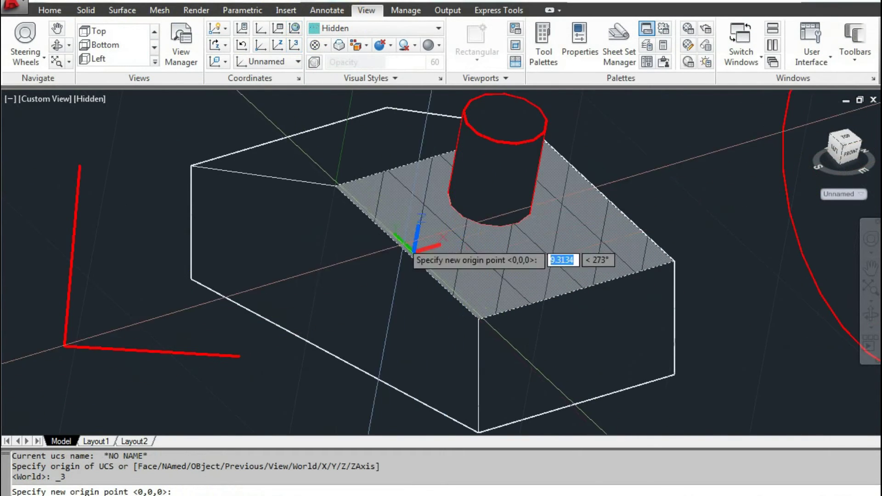
click(336, 186)
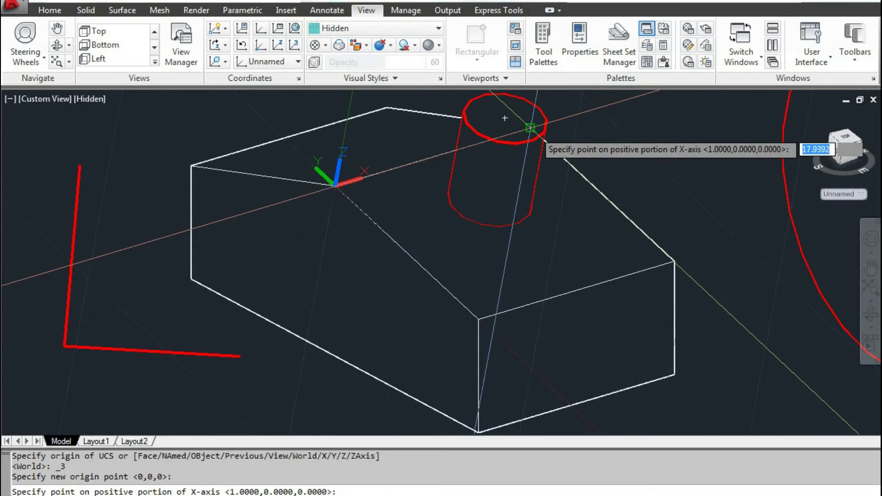
click(531, 128)
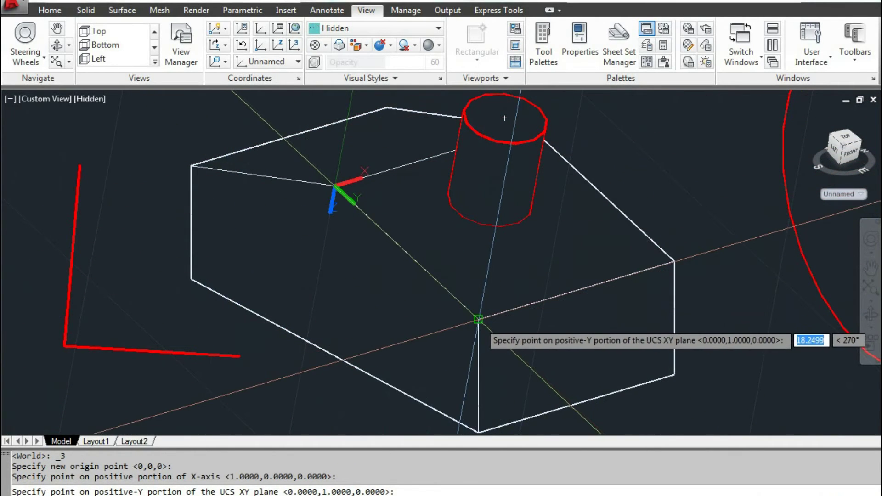
click(478, 319)
key(Return)
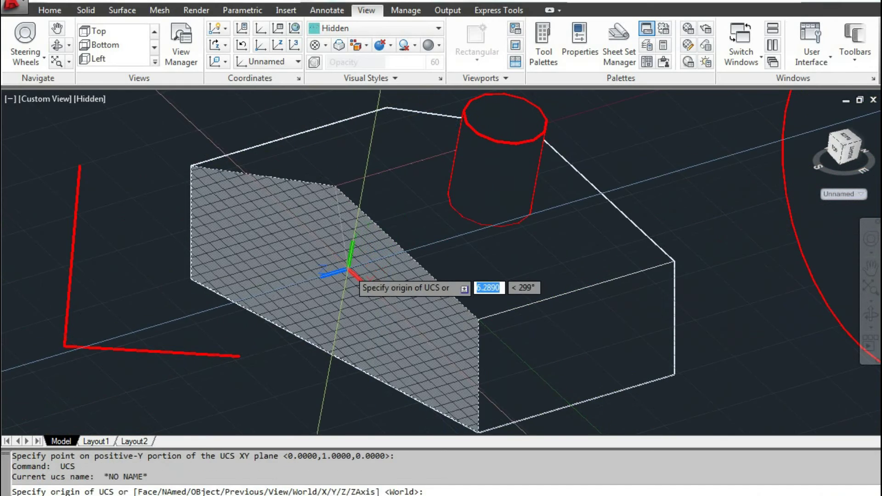
shift+middle_drag(398, 267, 447, 238)
key(Escape)
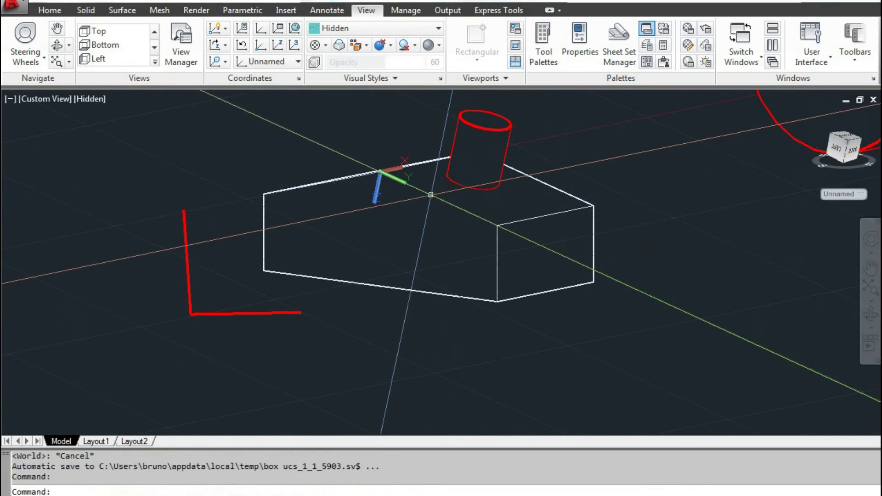
Examine the UCS orientation on the right-hand roof slope from several angles and distances.
shift+middle_drag(431, 194, 437, 227)
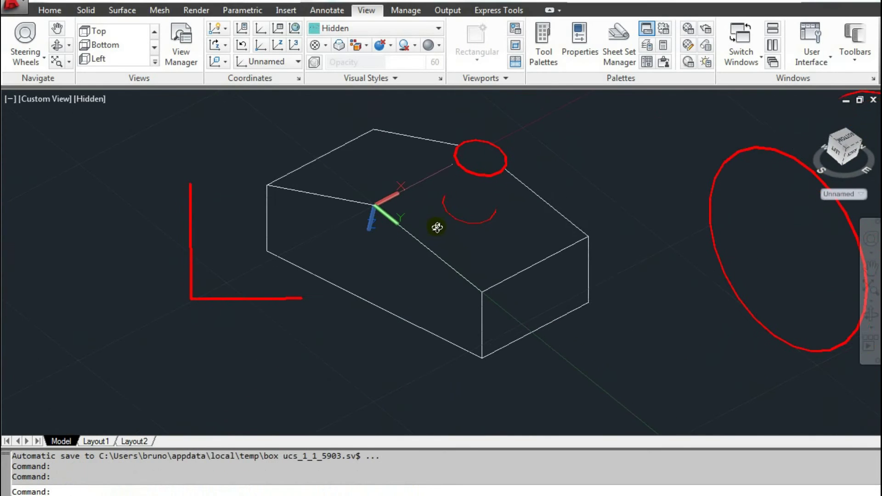
scroll(398, 223, up, 2)
scroll(401, 226, down, 2)
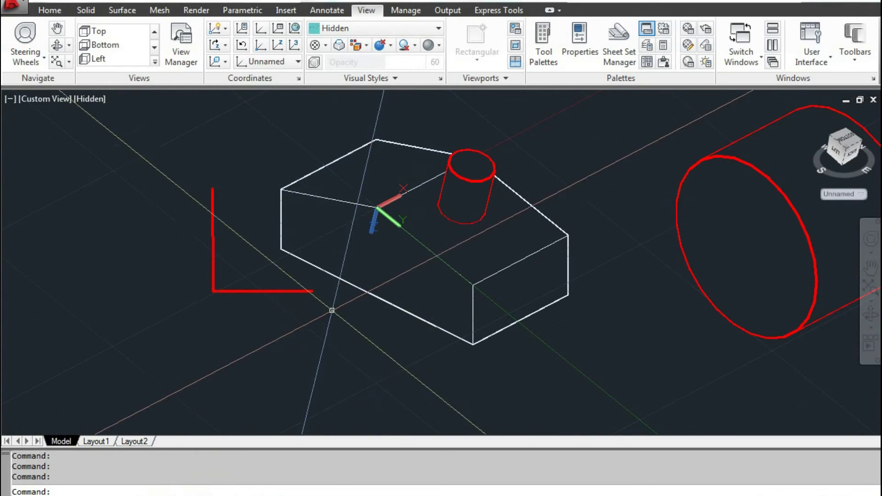
scroll(382, 253, down, 3)
scroll(380, 257, up, 3)
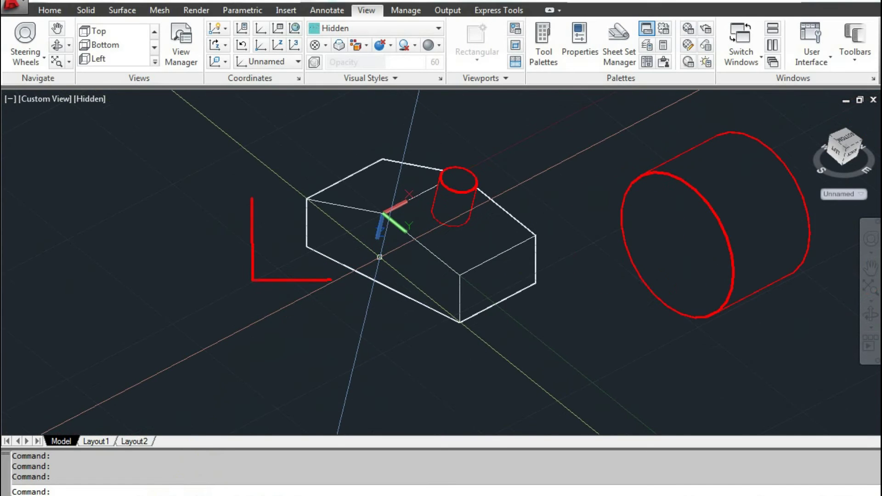
shift+middle_drag(379, 254, 419, 221)
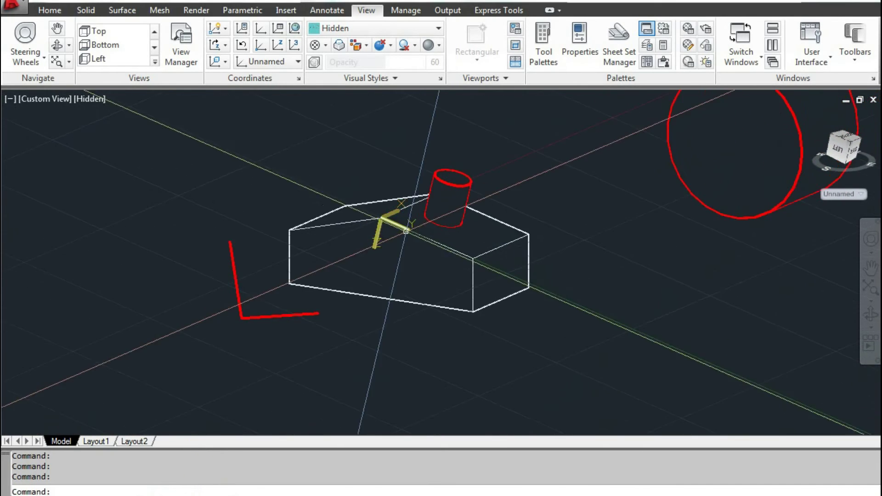
scroll(420, 221, up, 4)
scroll(419, 221, down, 5)
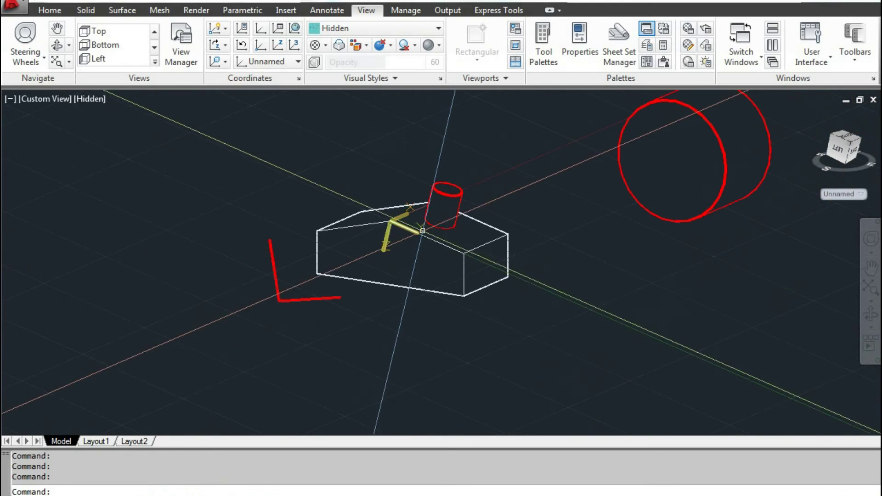
mouse_move(420, 221)
shift+middle_down()
mouse_move(399, 244)
mouse_move(429, 228)
mouse_move(409, 234)
shift+middle_up()
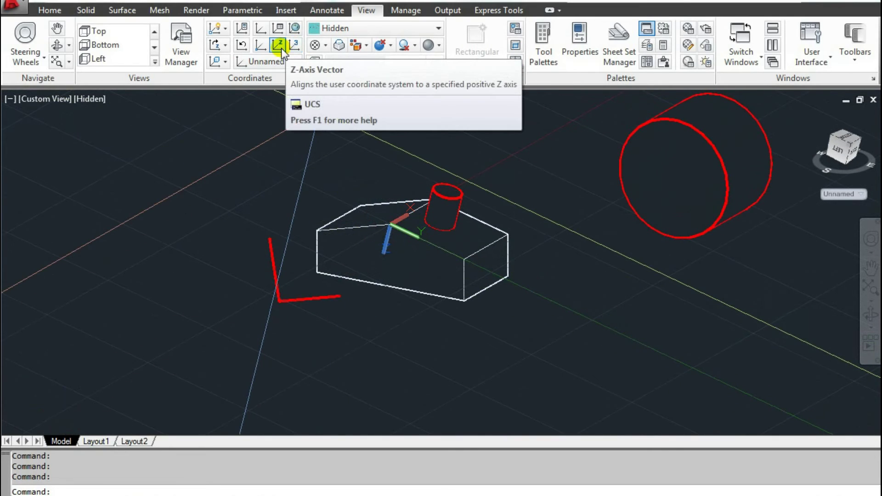
Step back through the previous coordinate systems to the one aligned with the right-hand roof slope, its Z axis pointing upward from the slope.
click(244, 47)
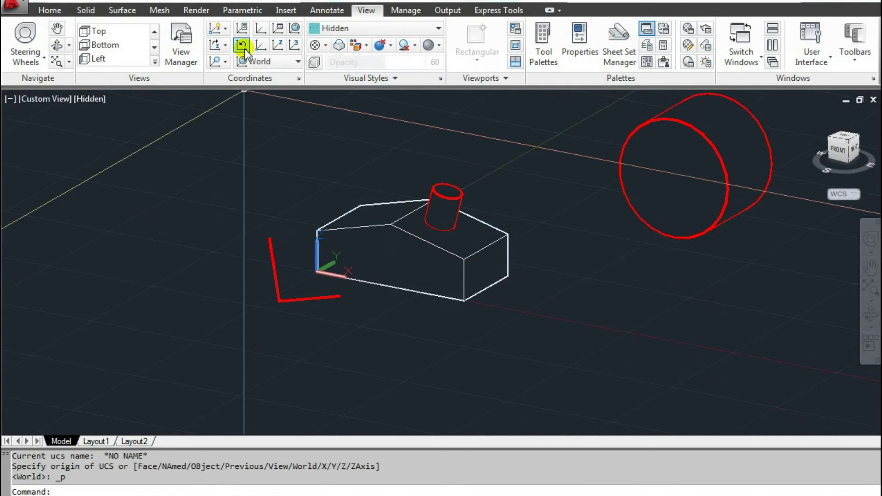
click(243, 47)
click(243, 47)
click(244, 47)
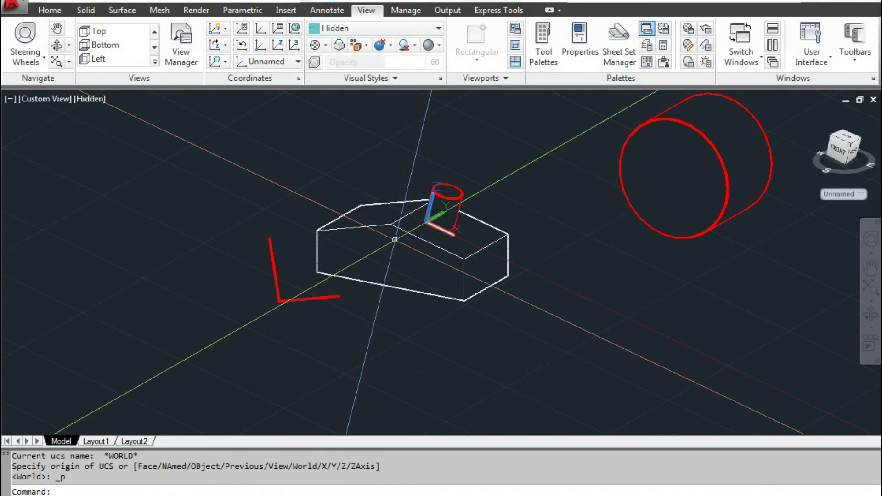
Define a 3 Point UCS with its origin at the front ridge corner, X along the right slope's front edge and Y along the ridge.
scroll(395, 240, up, 5)
key(Escape)
key(Escape)
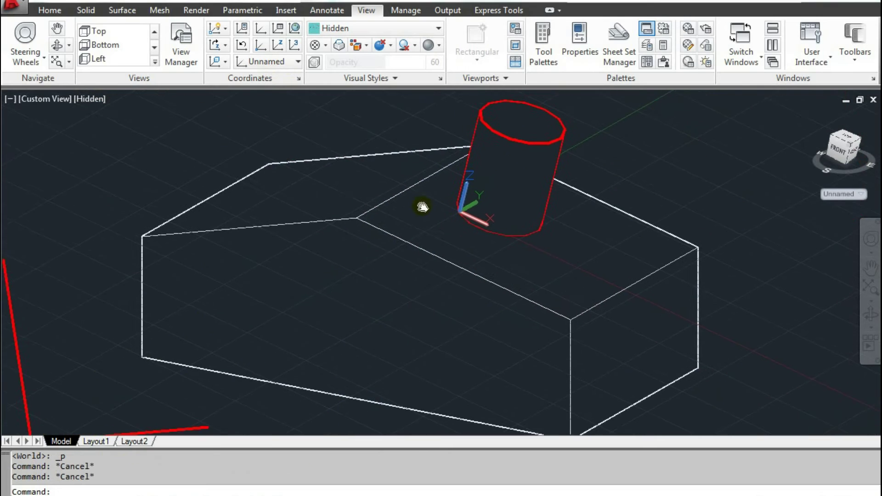
middle_drag(423, 208, 419, 209)
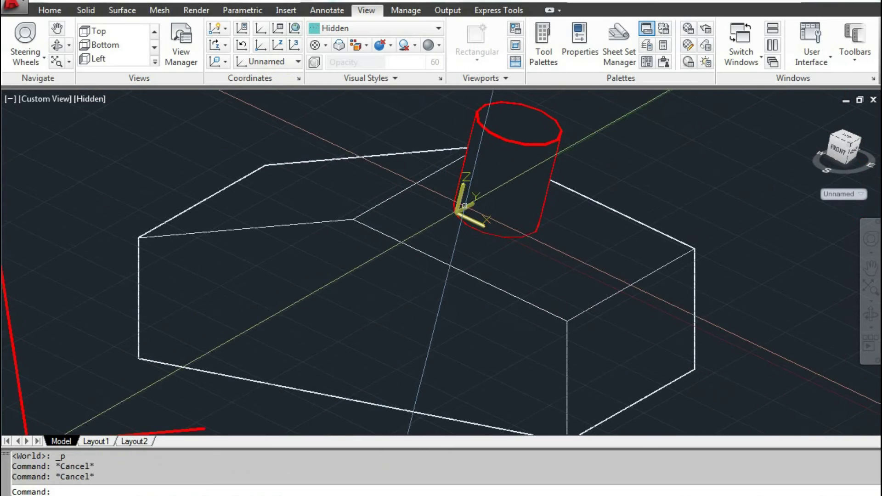
click(295, 45)
click(354, 219)
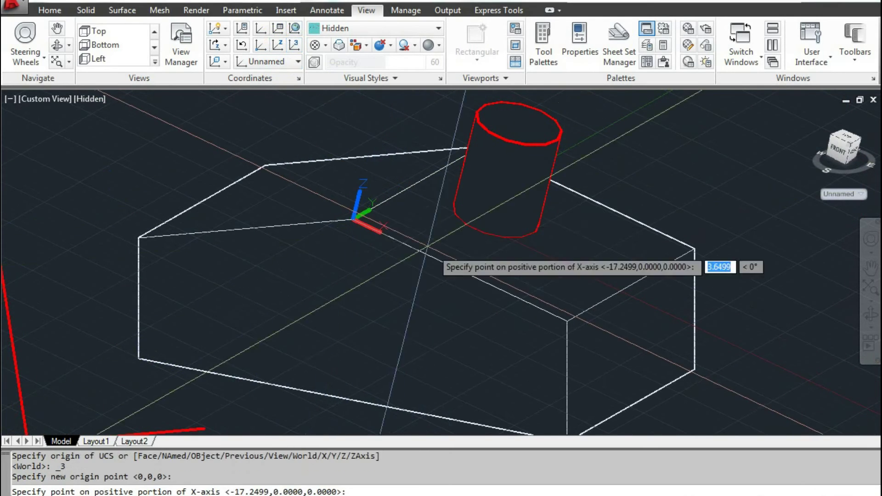
click(566, 320)
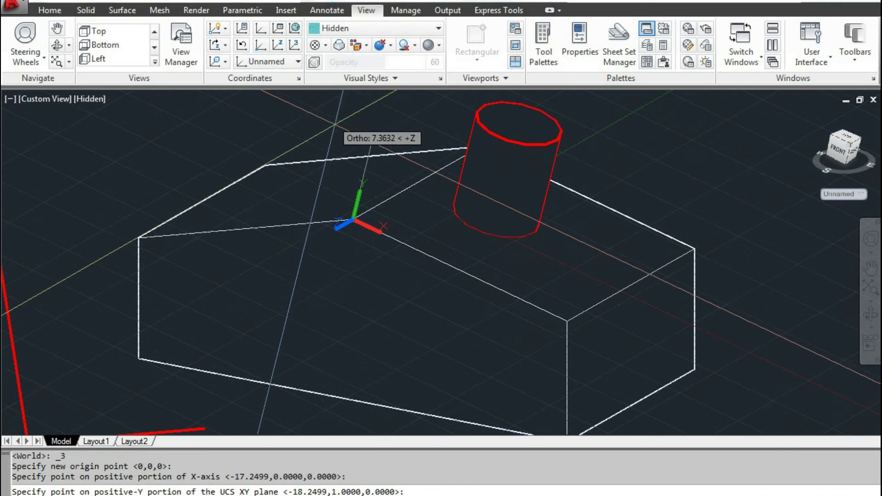
click(441, 156)
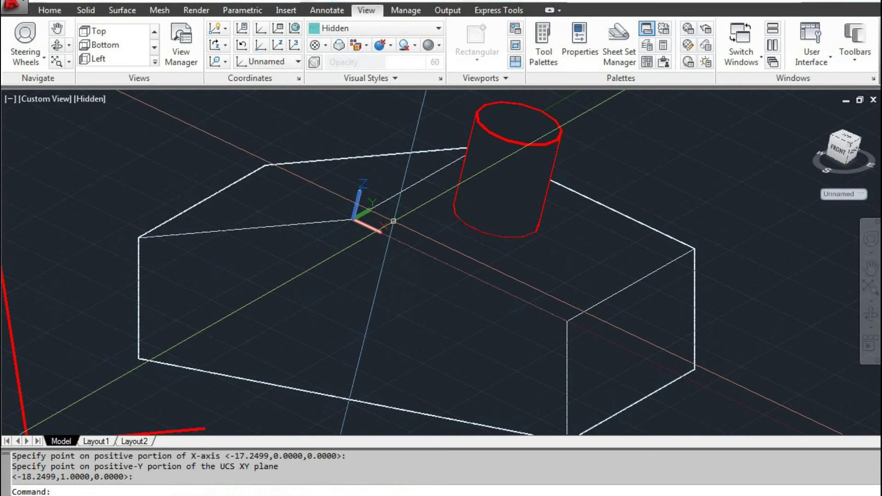
click(278, 60)
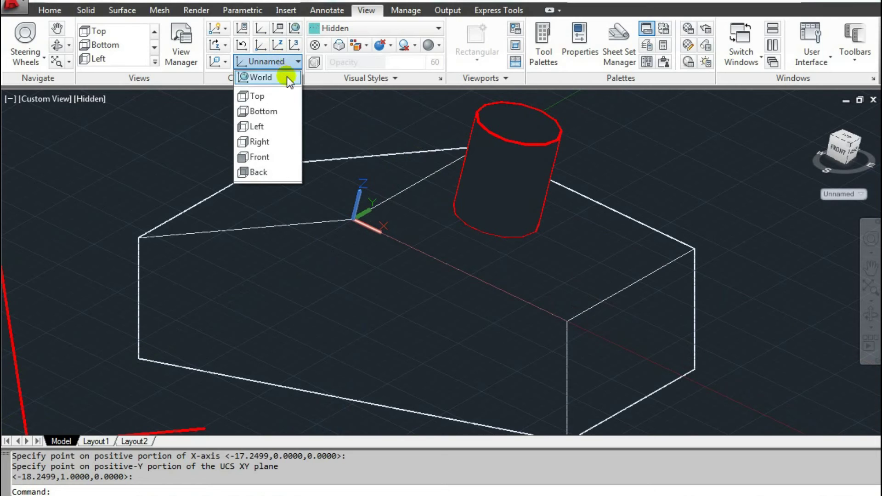
click(285, 81)
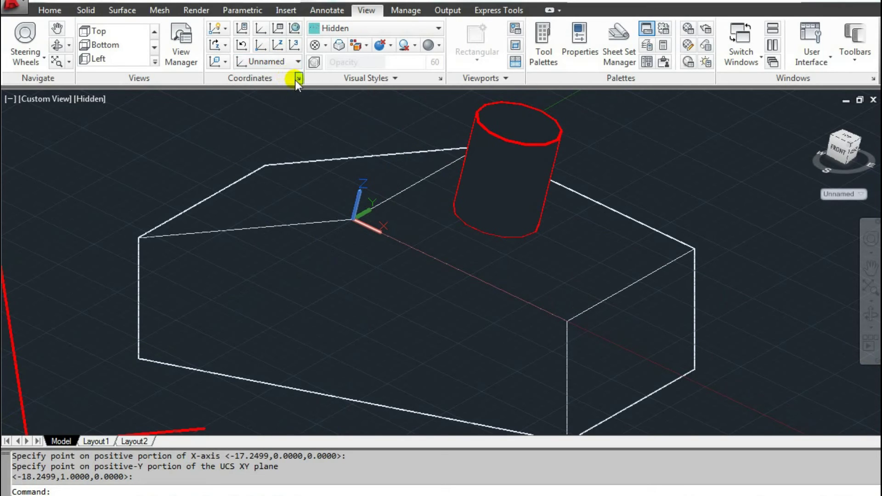
click(297, 80)
key(Escape)
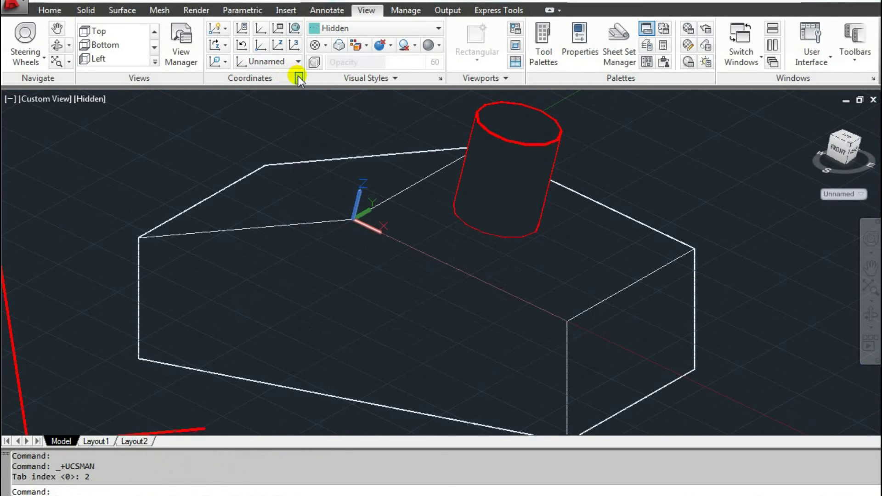
Save the current unnamed UCS as a named coordinate system by renaming it TELHADO in the UCS manager.
click(299, 77)
click(371, 160)
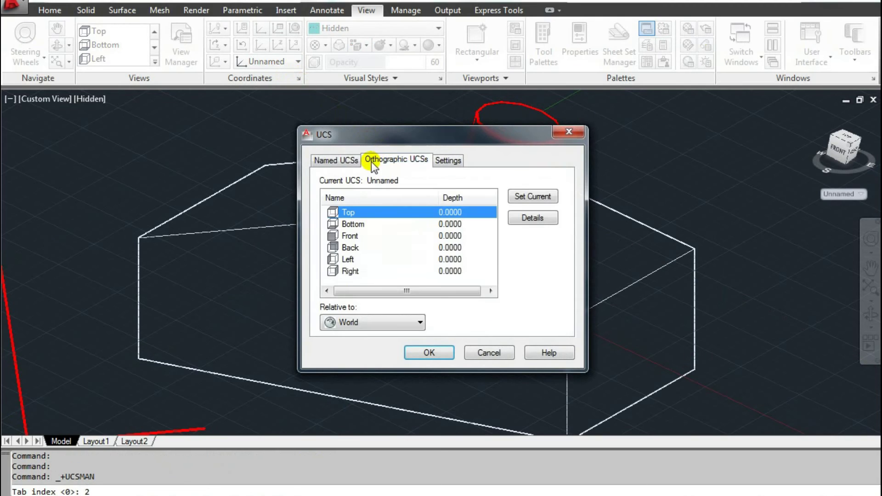
click(338, 160)
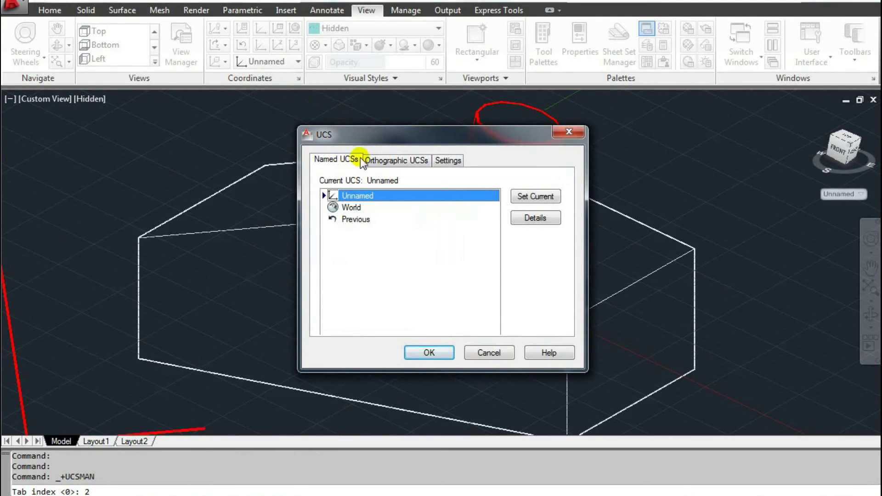
drag(381, 136, 548, 141)
mouse_move(500, 201)
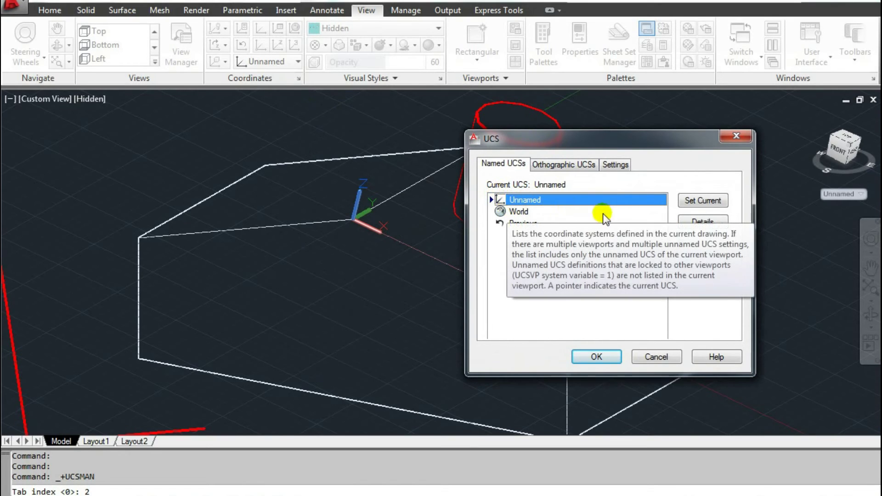
right_click(542, 206)
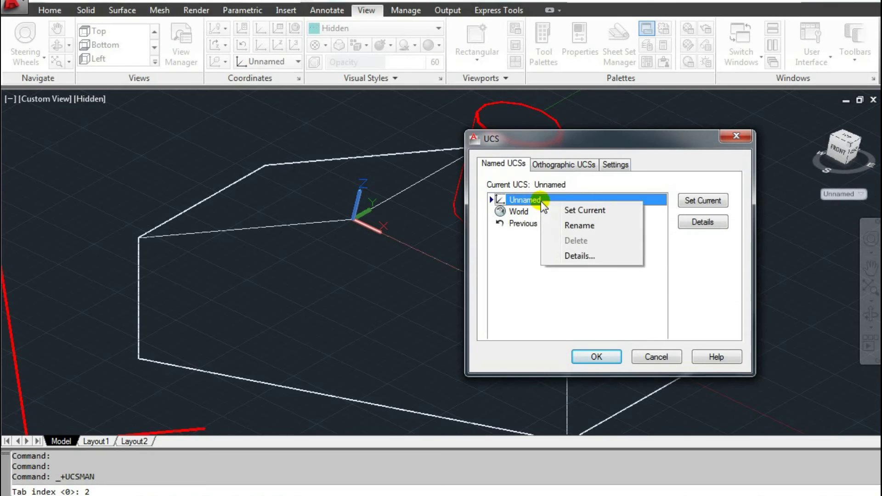
click(566, 226)
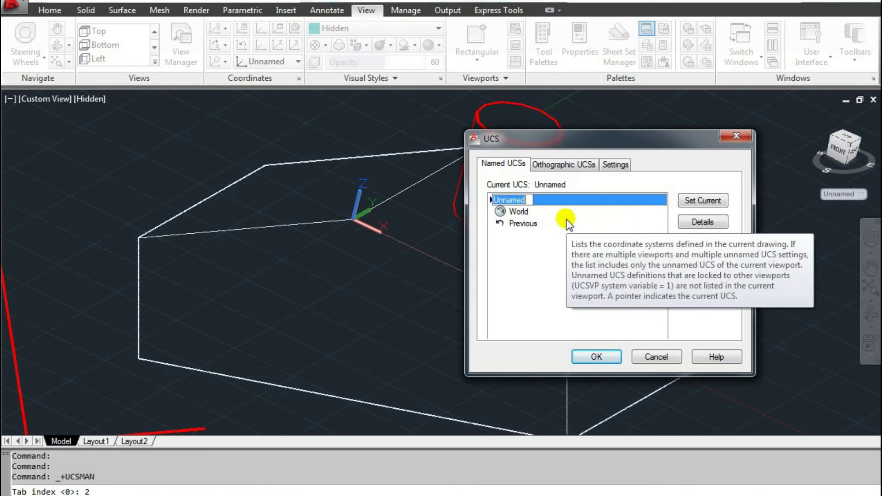
text(LHADO)
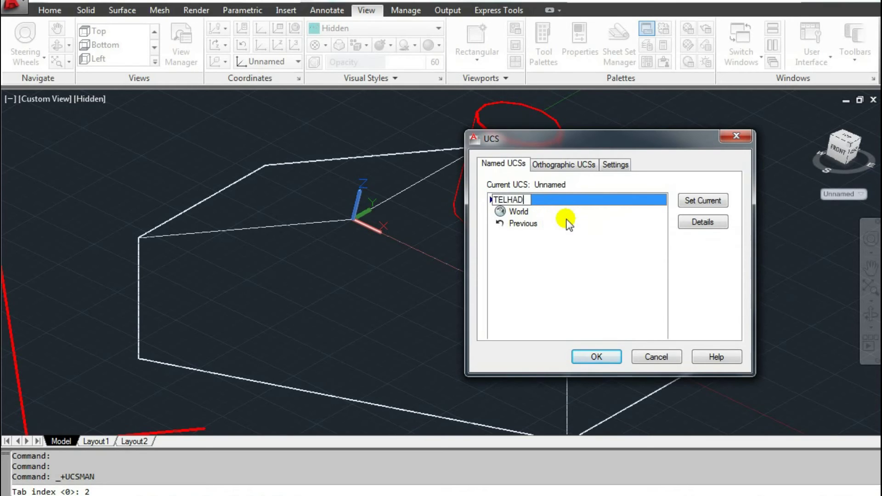
click(585, 357)
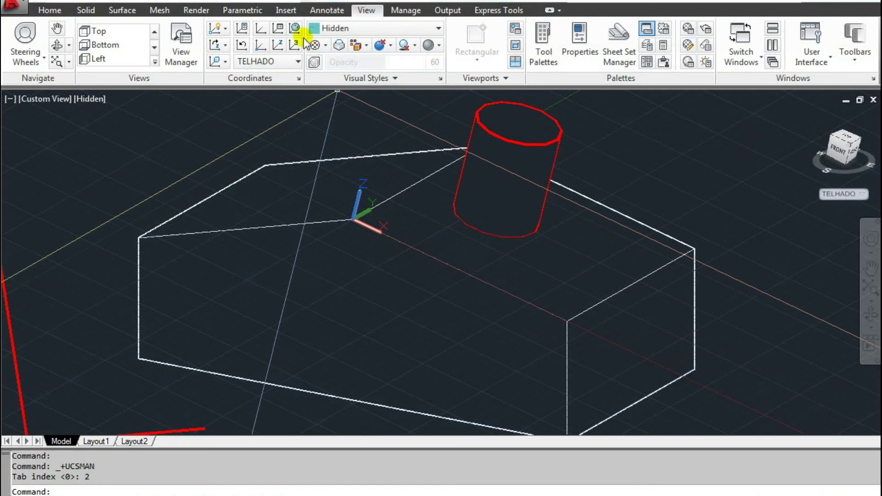
key(Escape)
key(Escape)
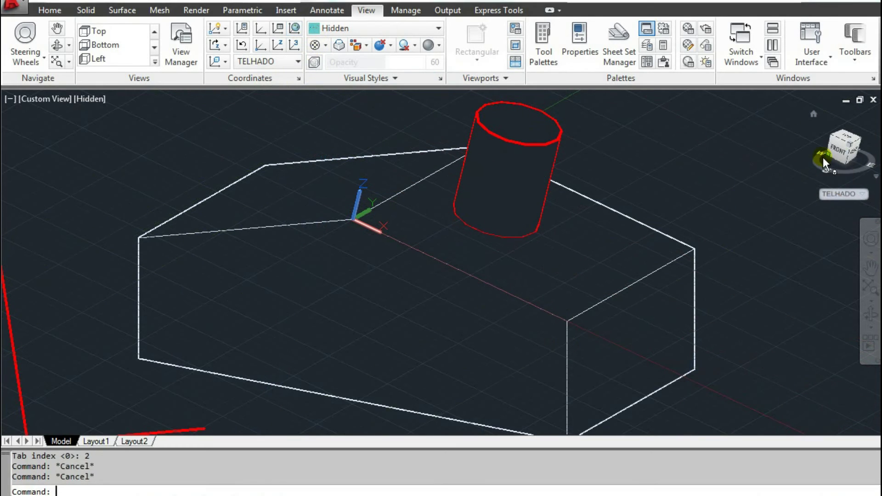
Switch to the plan view of the current UCS and set the visual style to 2D Wireframe.
text(PL)
key(Return)
key(Return)
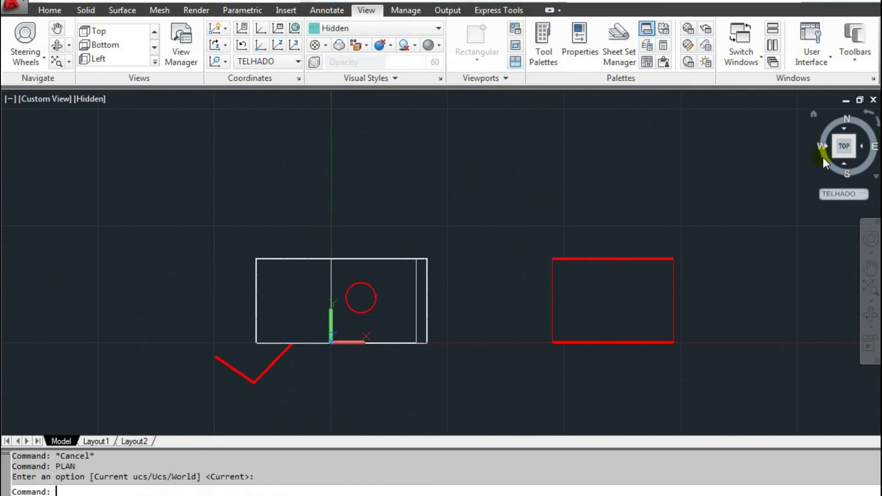
text(VS)
key(Return)
text(2)
key(Return)
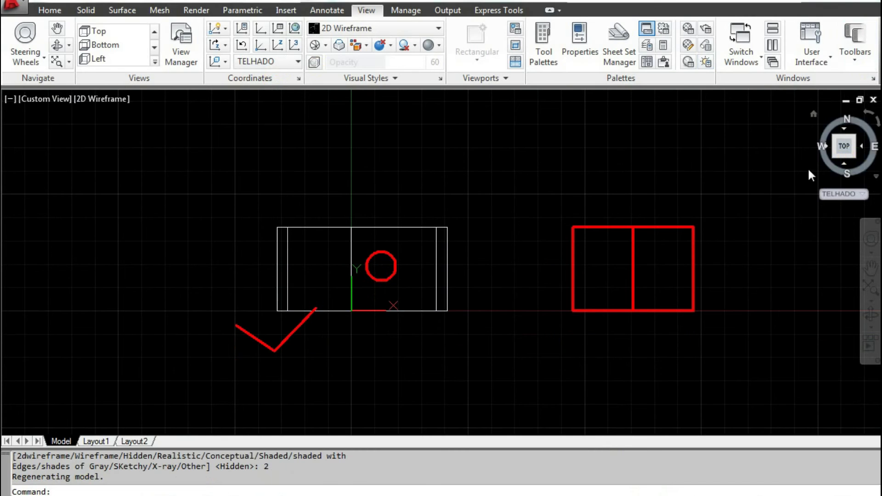
text(CS)
key(Return)
text(W)
key(Return)
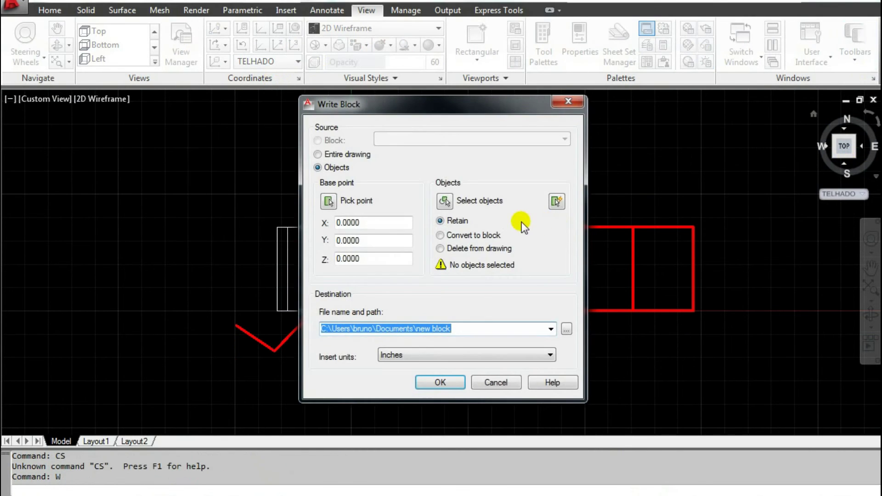
key(Escape)
Reset the UCS to World with the UCS command's World option.
text(UCS)
key(Return)
text(W)
key(Return)
text(W)
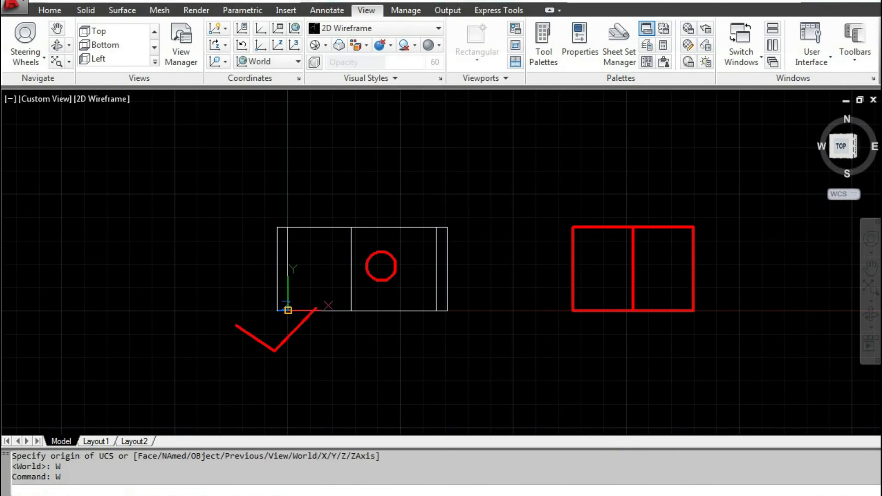
key(Return)
key(Escape)
Reset the UCS to World with the UCS command and show the plan view of the current UCS.
text(UCS)
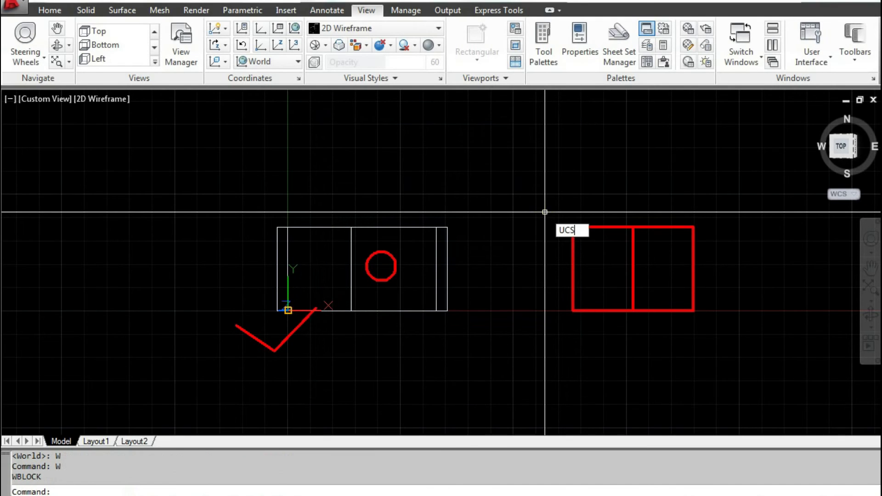
key(Return)
text(W)
key(Return)
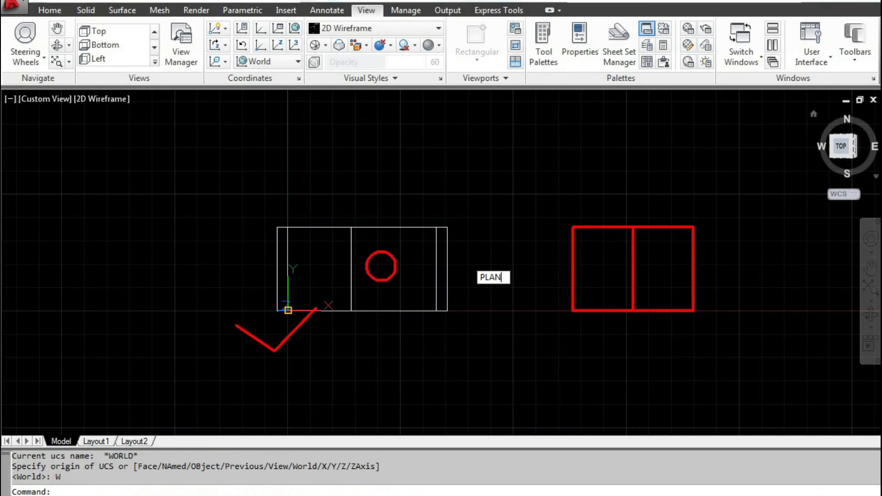
text(PLAN)
key(Return)
key(Return)
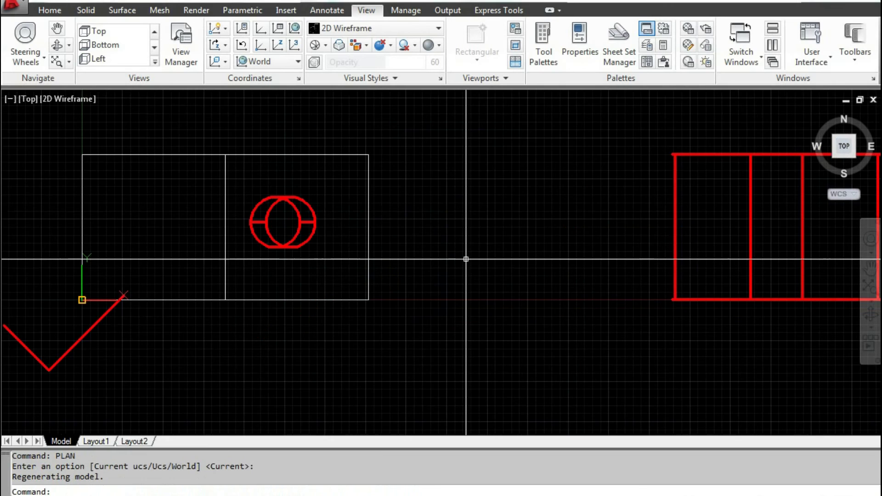
Switch from the plan view to the SW Isometric view and orbit toward the front of the solid.
click(834, 156)
middle_drag(407, 363, 335, 369)
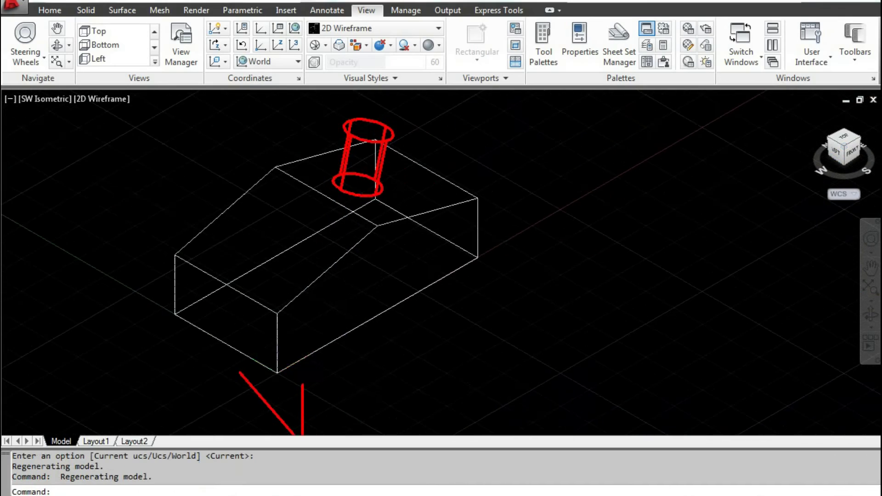
shift+middle_drag(381, 254, 299, 212)
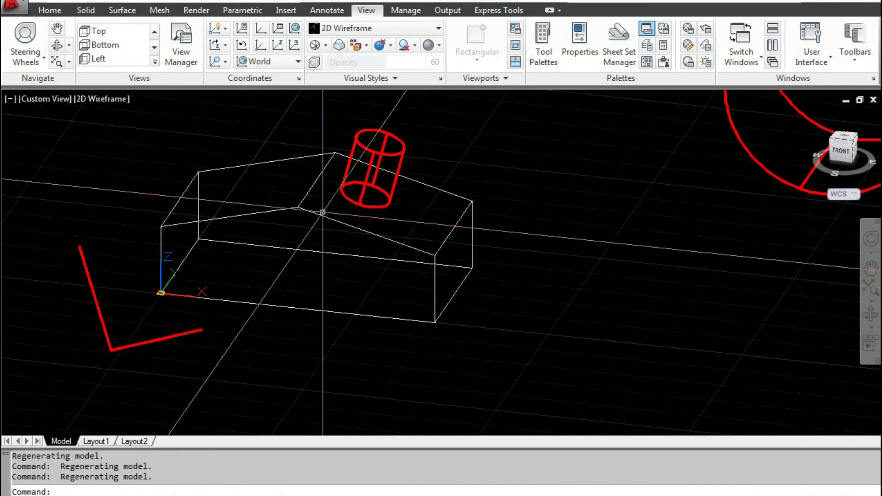
text(L)
key(Return)
click(298, 207)
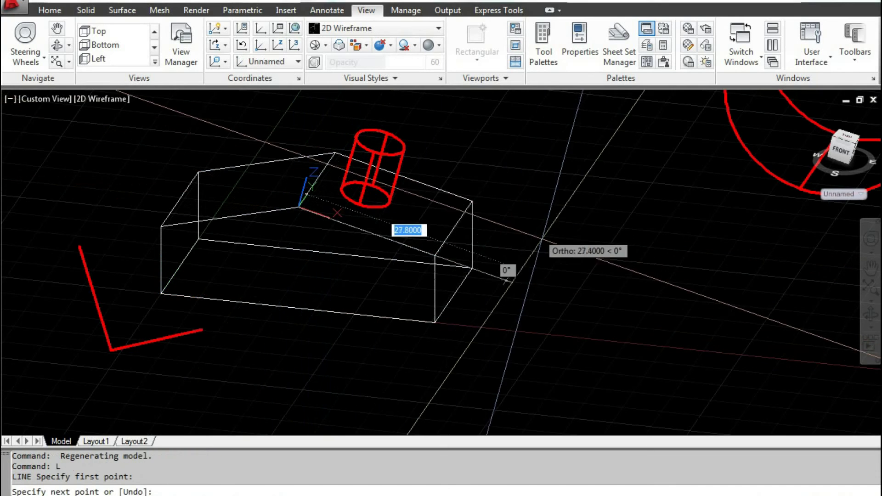
key(Escape)
Draw a single line parallel to the World X axis beside the right end of the sloped-roof solid.
scroll(431, 252, down, 1)
scroll(478, 251, up, 3)
key(Return)
click(561, 275)
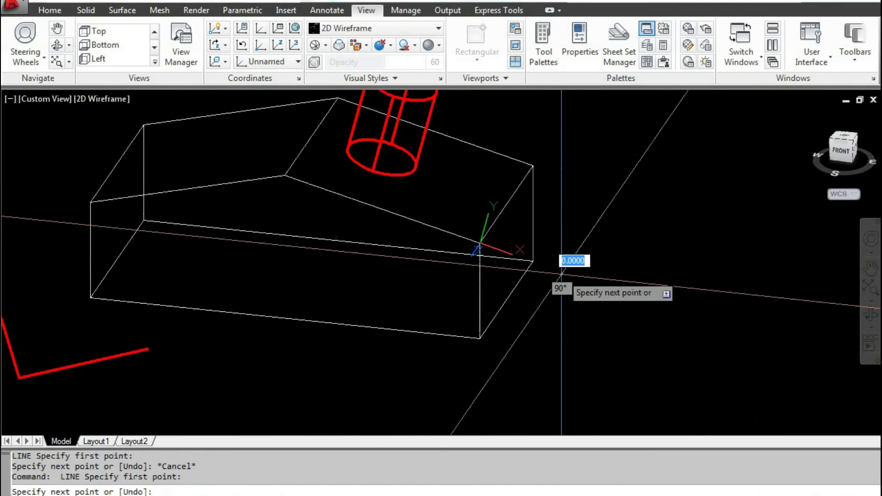
scroll(703, 291, down, 2)
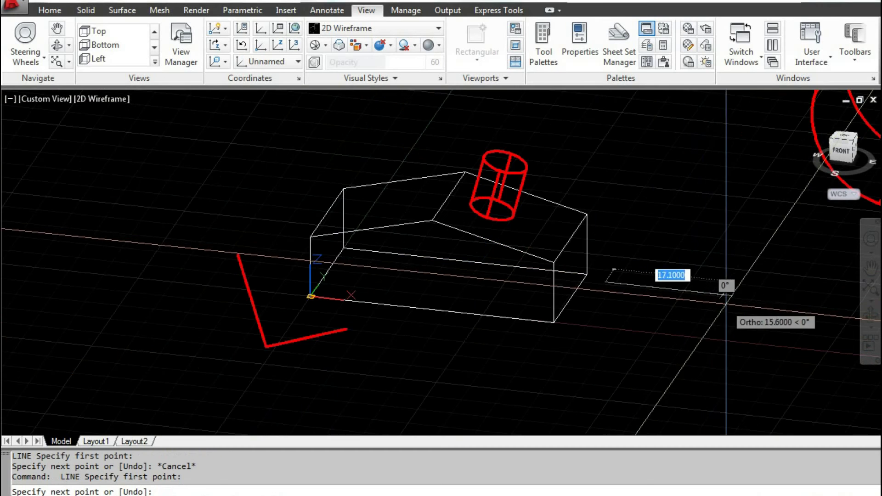
click(746, 297)
key(Return)
Restore the named coordinate system TELHADO as the current UCS.
middle_drag(703, 291, 735, 250)
click(274, 64)
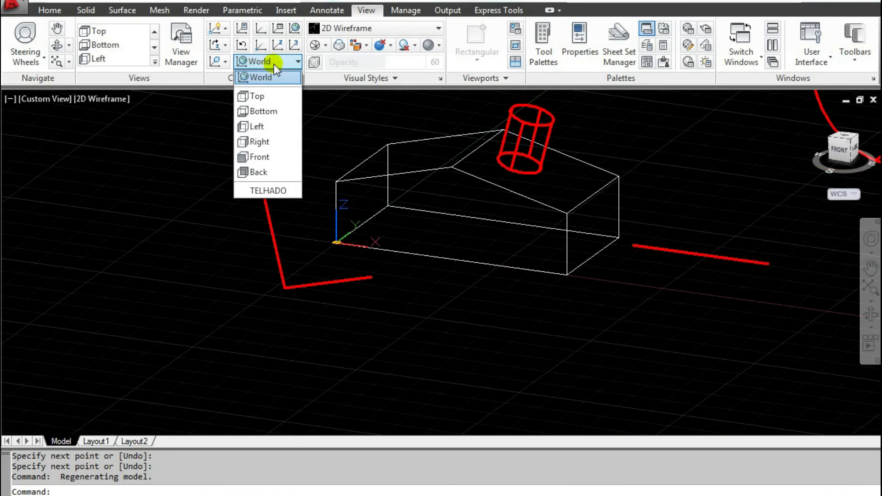
click(268, 190)
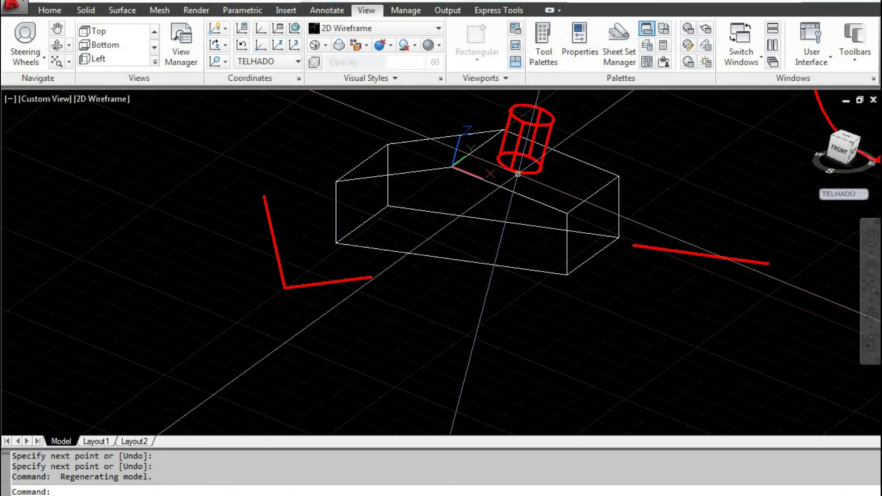
Align the UCS to the front edge of the left roof slope with the OBject option, picking near the front eave corner.
scroll(298, 228, up, 4)
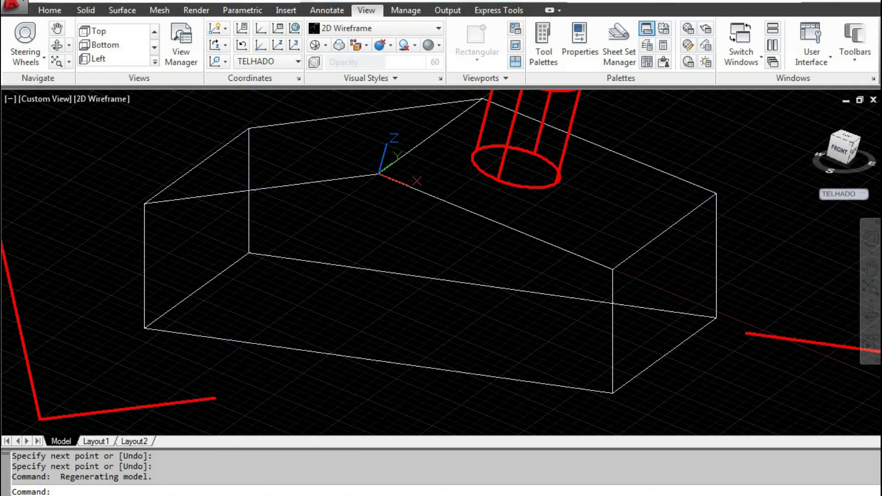
middle_drag(441, 262, 431, 229)
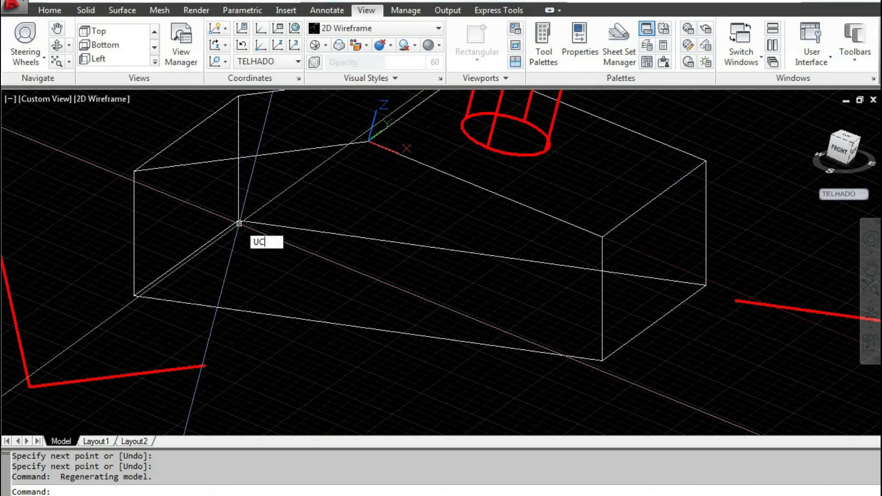
text(S)
key(Return)
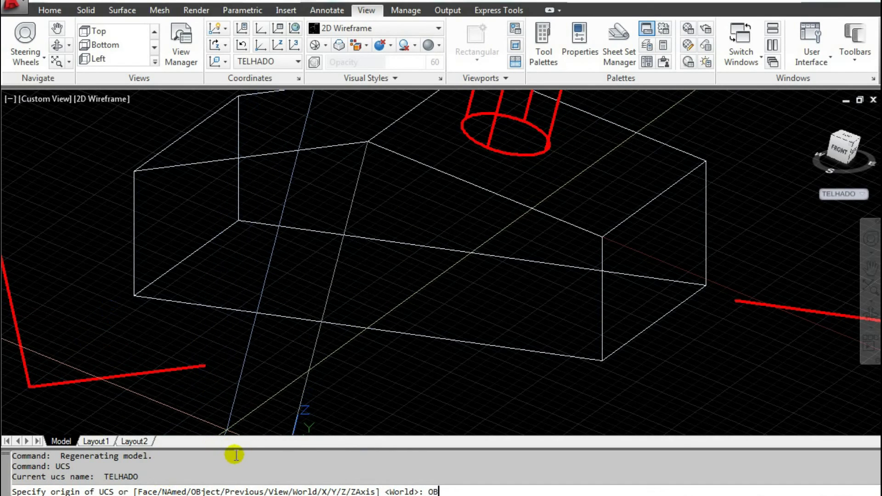
key(Return)
middle_drag(316, 348, 271, 394)
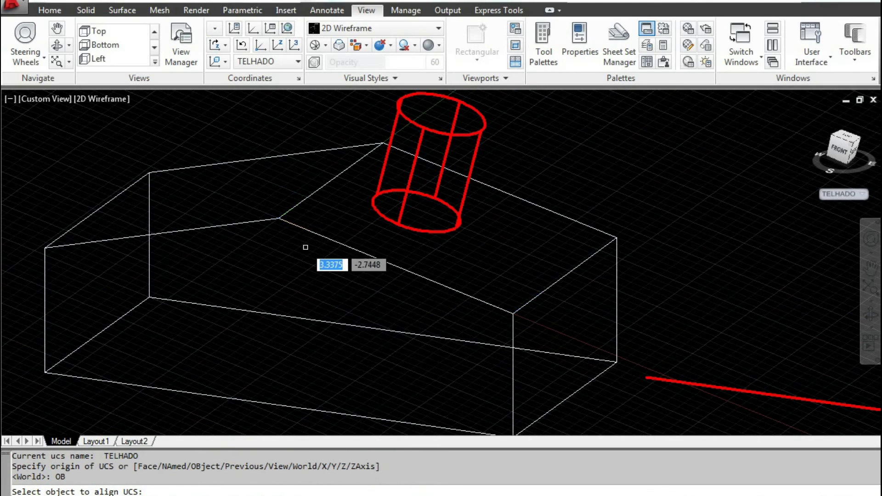
scroll(306, 248, up, 4)
scroll(300, 213, down, 6)
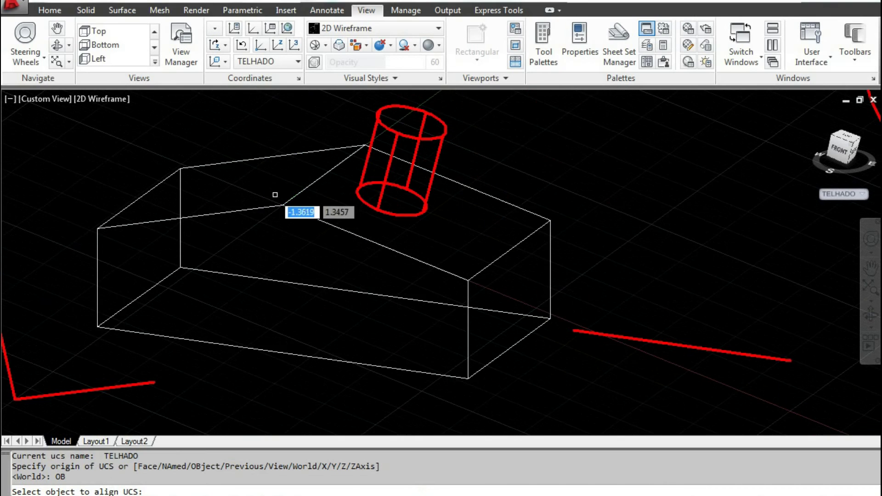
scroll(275, 195, up, 5)
scroll(305, 230, down, 5)
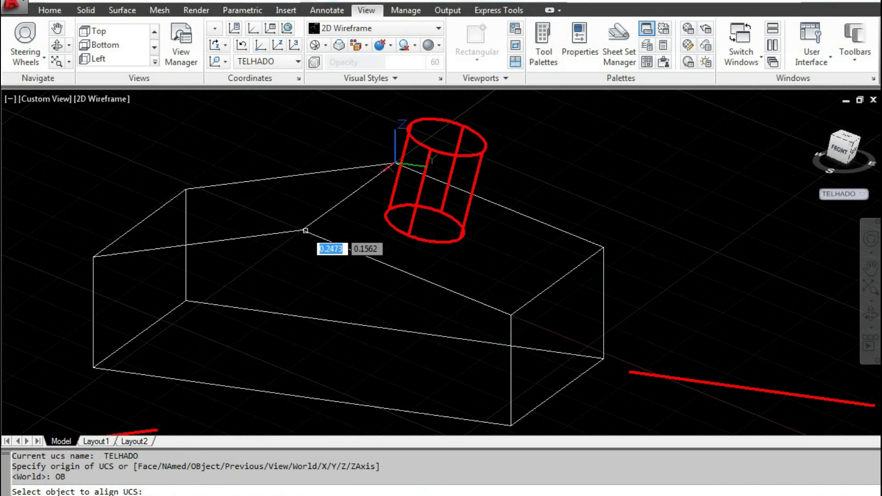
middle_drag(268, 240, 276, 239)
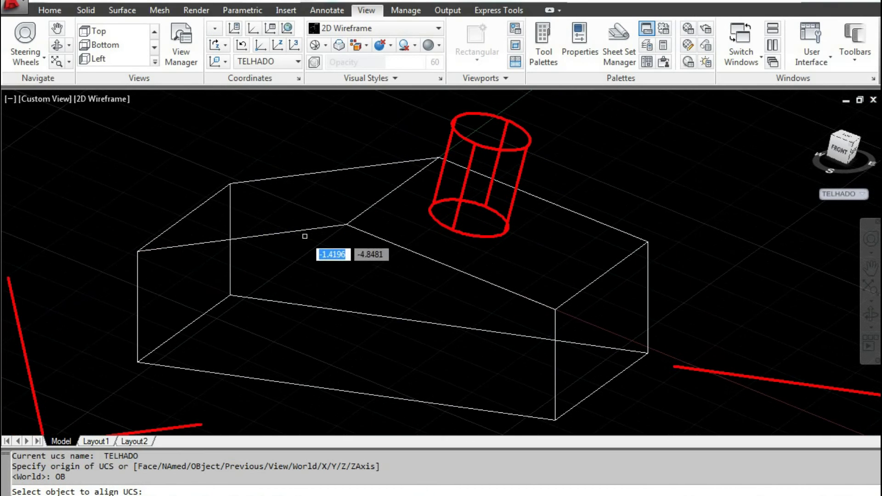
scroll(305, 236, up, 2)
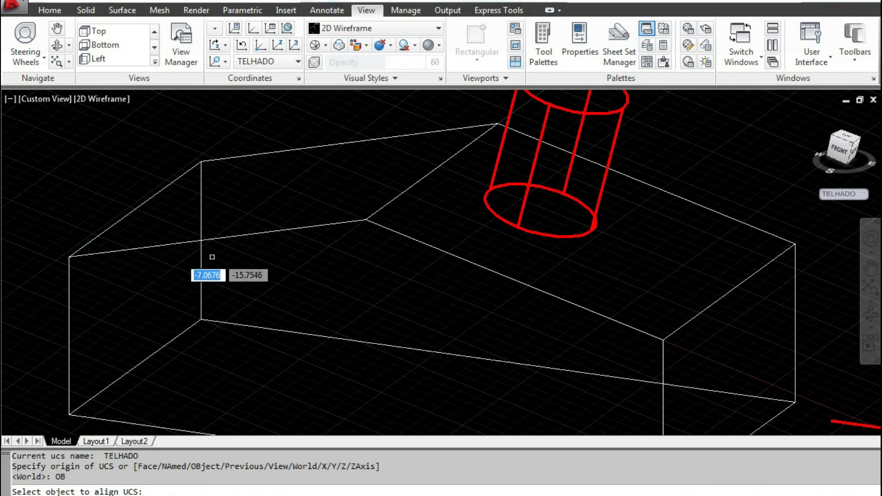
middle_drag(184, 245, 349, 197)
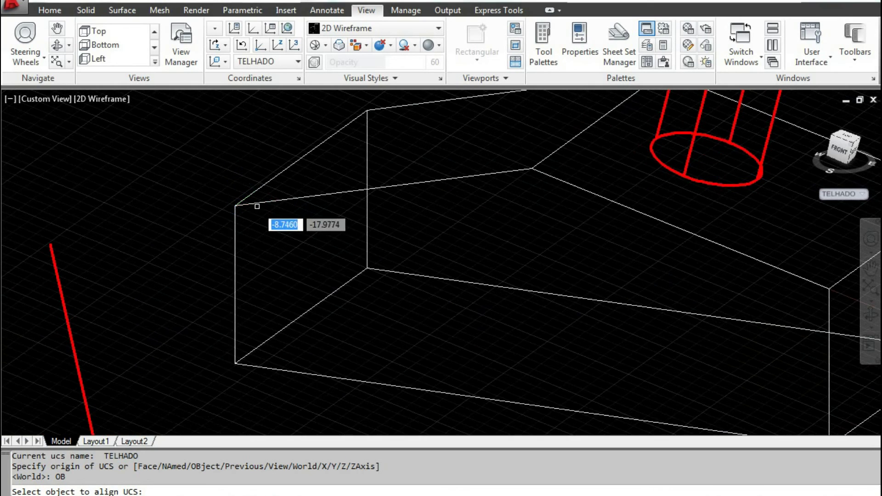
scroll(257, 206, up, 3)
click(248, 201)
scroll(242, 228, down, 4)
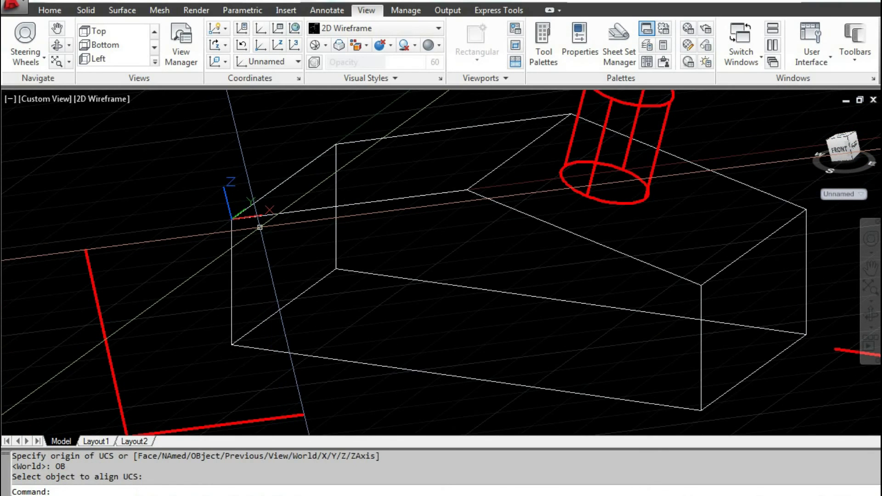
Check the coordinates of the left slope's front eave corner with the ID command.
key(Return)
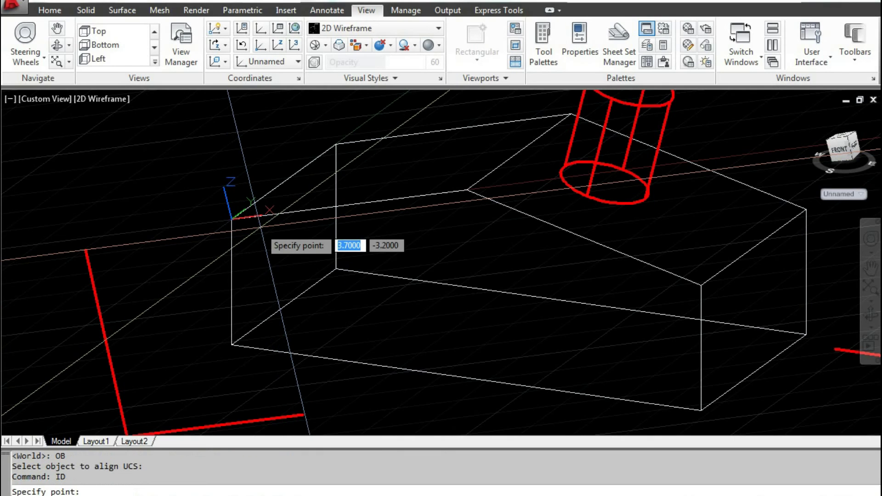
scroll(243, 216, up, 5)
click(272, 275)
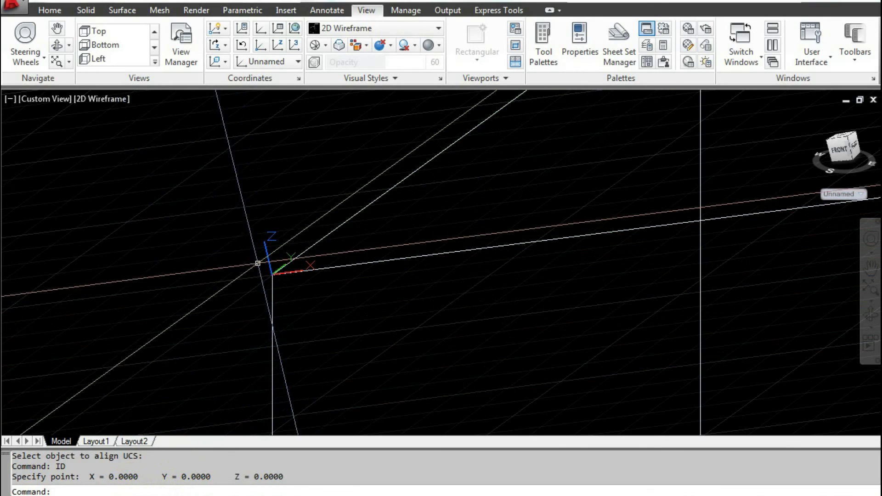
key(Escape)
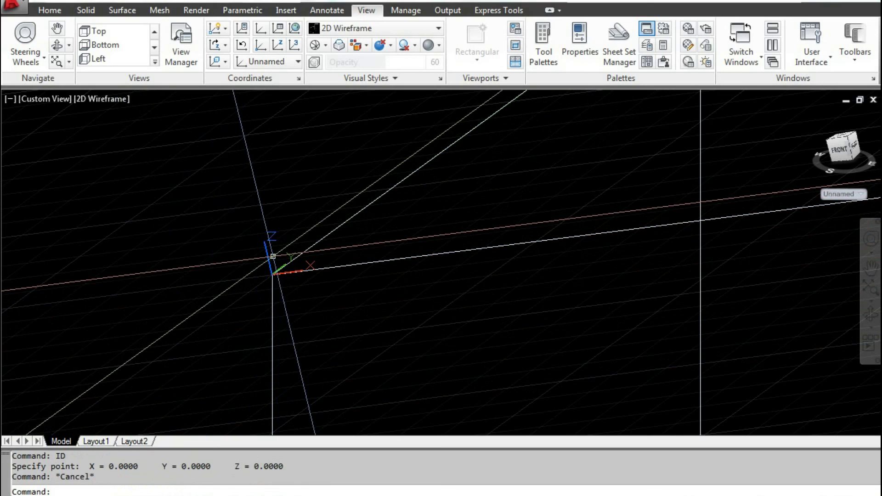
Turn Ortho off and move the UCS origin with its grip to the back ridge corner of the roof.
click(251, 261)
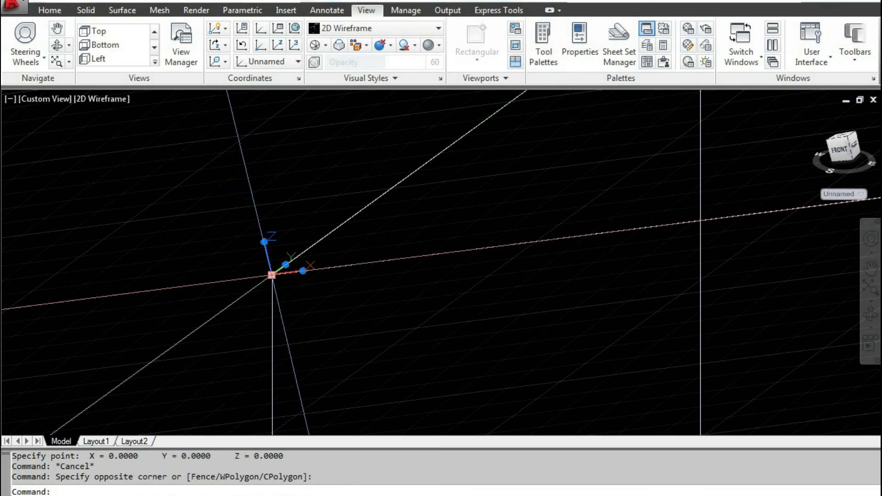
click(272, 274)
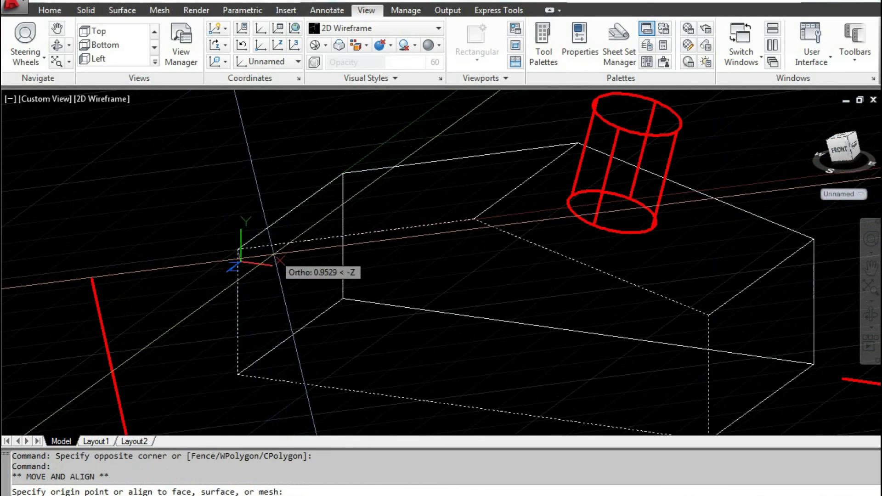
key(F8)
scroll(168, 234, up, 5)
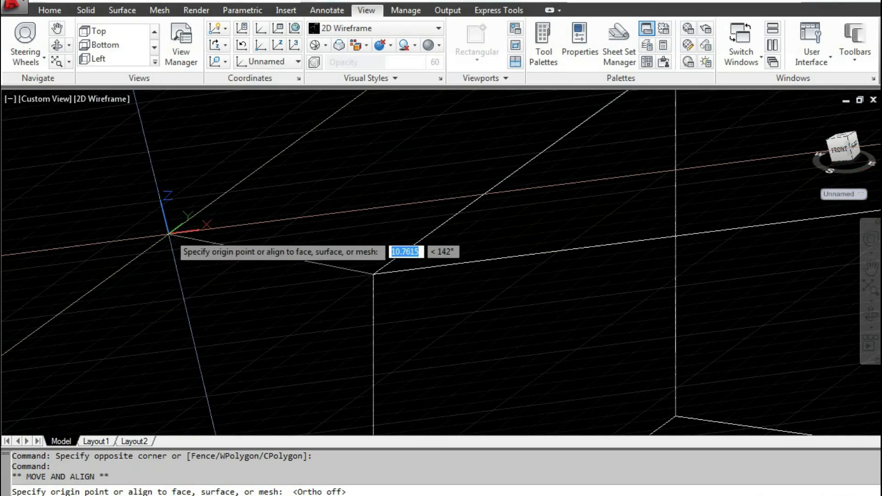
scroll(168, 234, down, 5)
scroll(549, 382, up, 5)
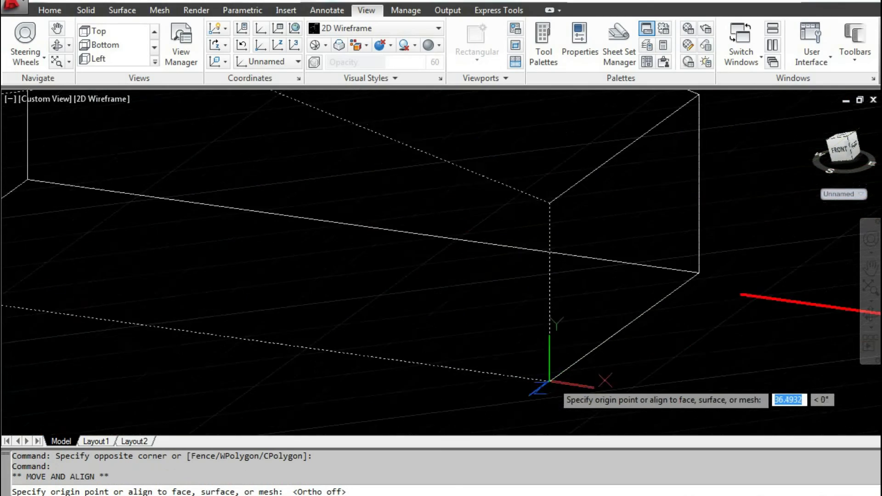
scroll(549, 381, down, 5)
scroll(503, 311, up, 5)
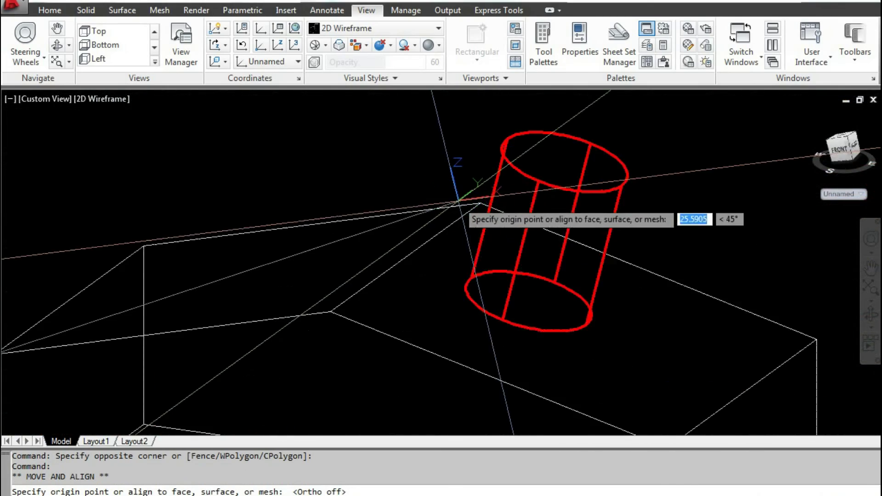
click(480, 203)
click(494, 193)
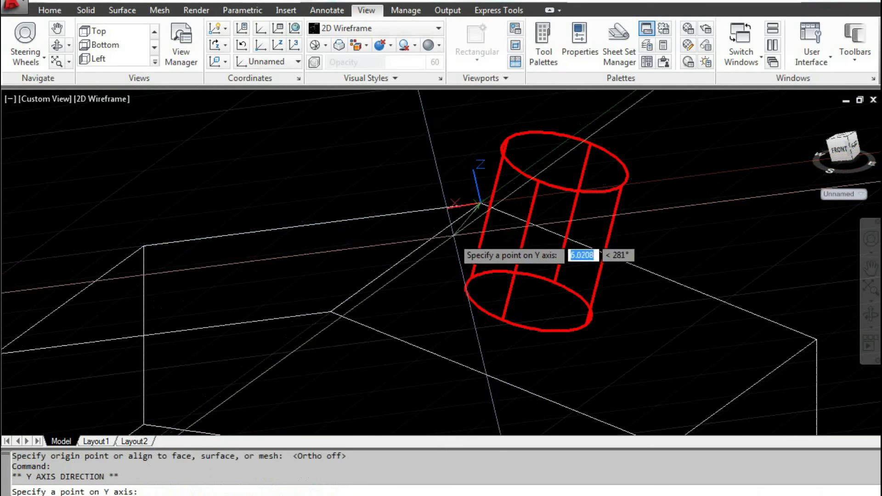
key(Escape)
Point the UCS Z axis along the ridge toward the front ridge corner using its axis grip.
scroll(503, 184, up, 3)
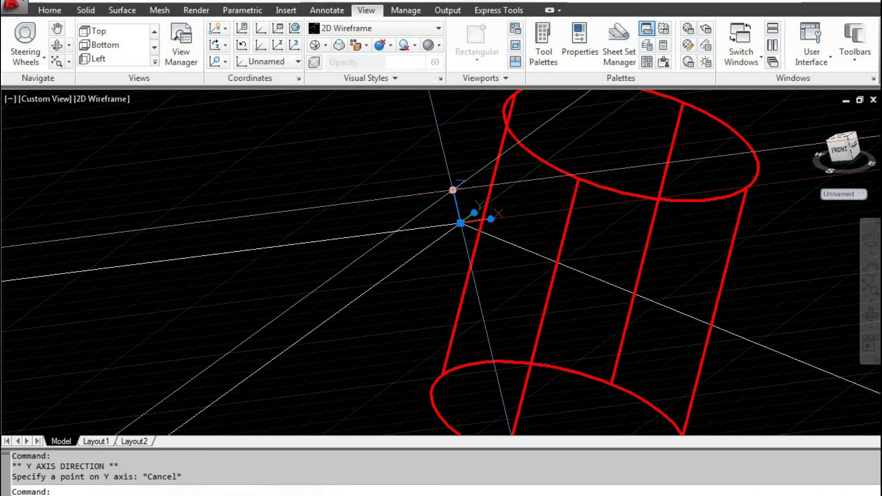
click(452, 193)
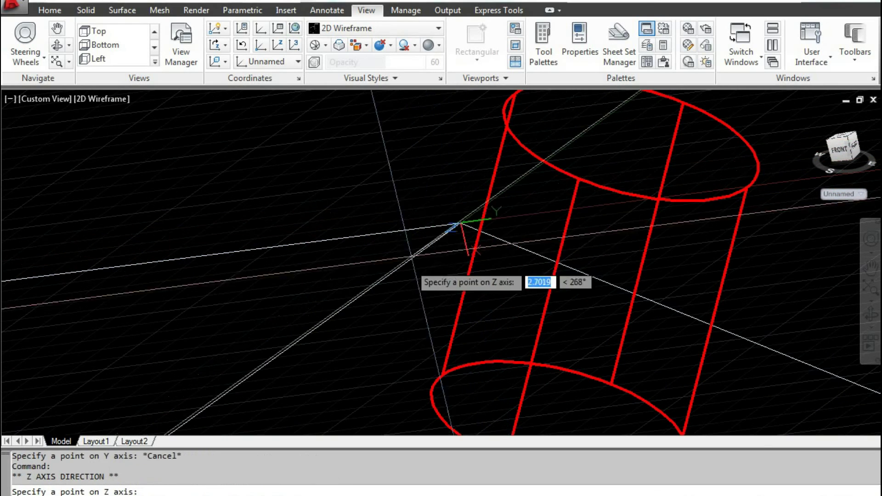
scroll(386, 287, down, 2)
click(278, 363)
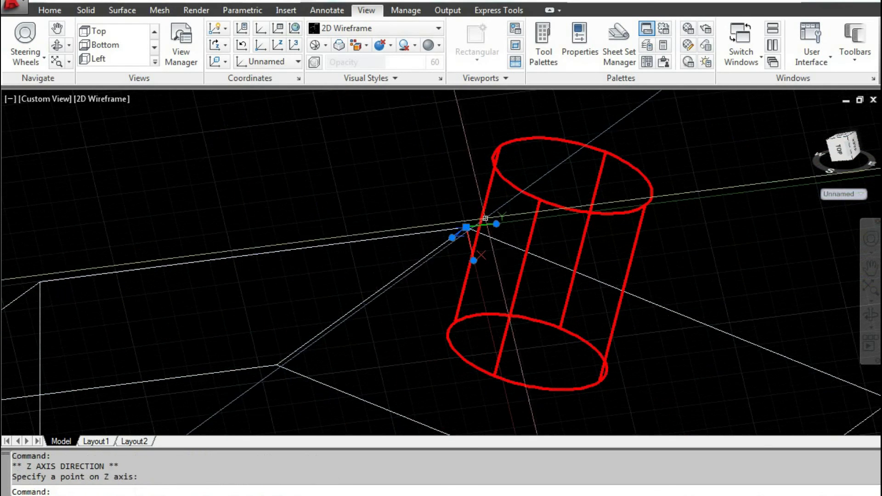
Point the UCS Y axis along the right slope's back edge toward the eave corner using its axis grip.
click(497, 229)
key(Escape)
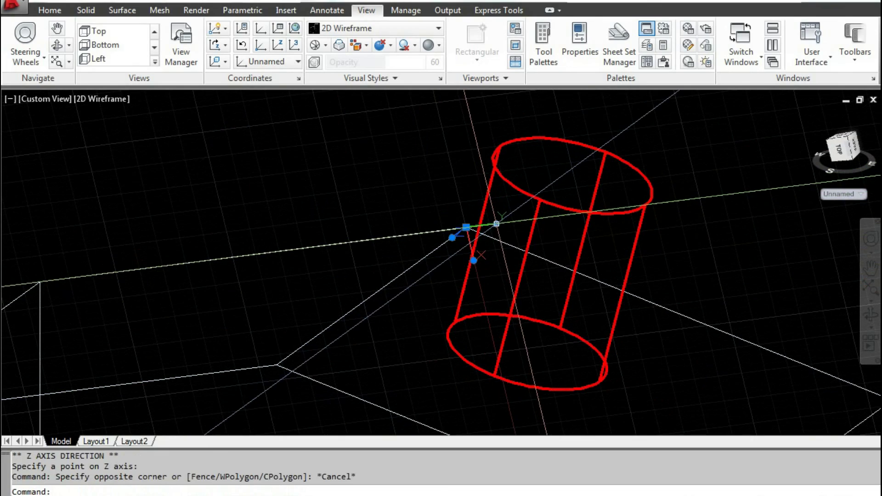
click(497, 224)
scroll(468, 234, down, 3)
key(Escape)
Move the UCS origin with its grip to the center of the large cylinder's front circular face, using the CEN object snap.
scroll(478, 230, up, 5)
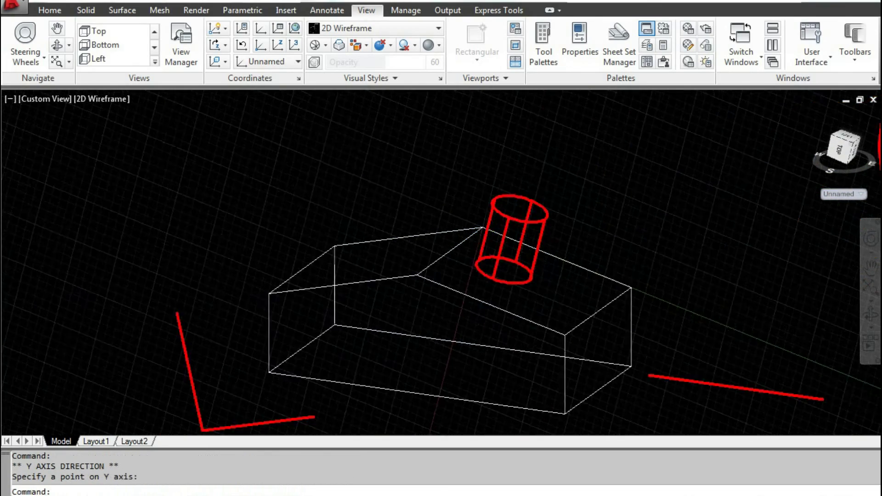
click(492, 230)
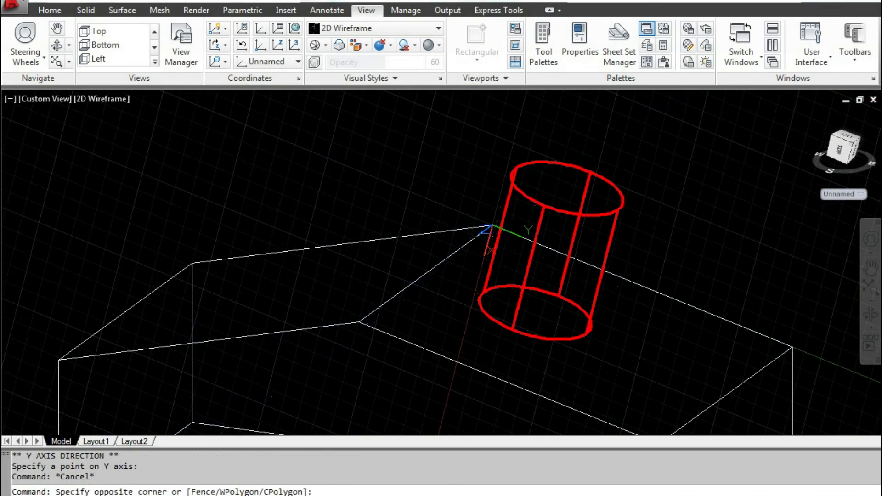
key(Escape)
click(490, 229)
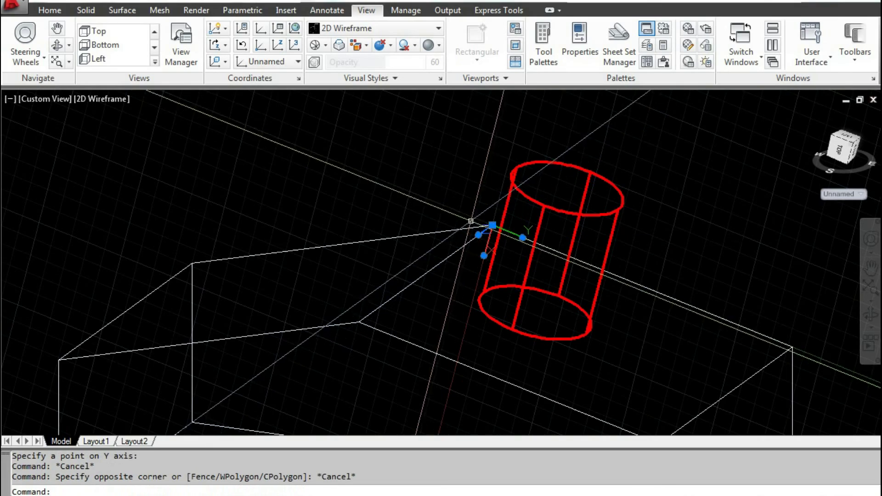
scroll(471, 221, down, 4)
click(546, 247)
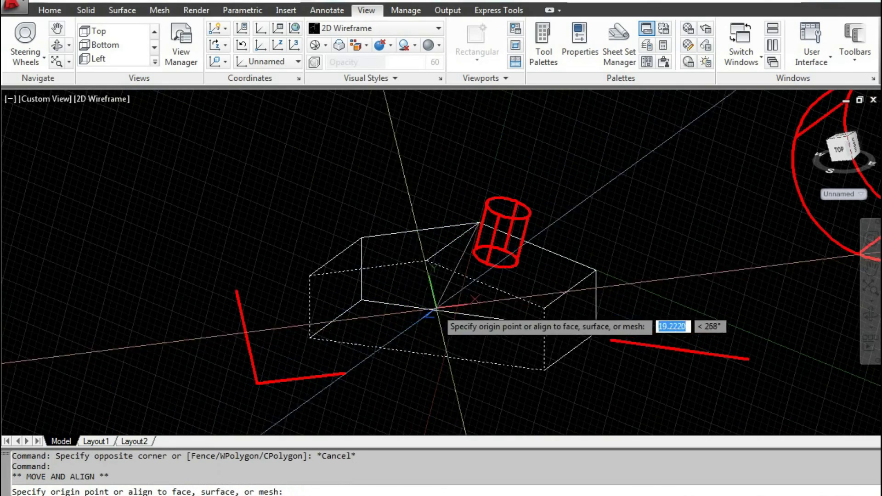
scroll(595, 307, up, 4)
scroll(595, 307, down, 4)
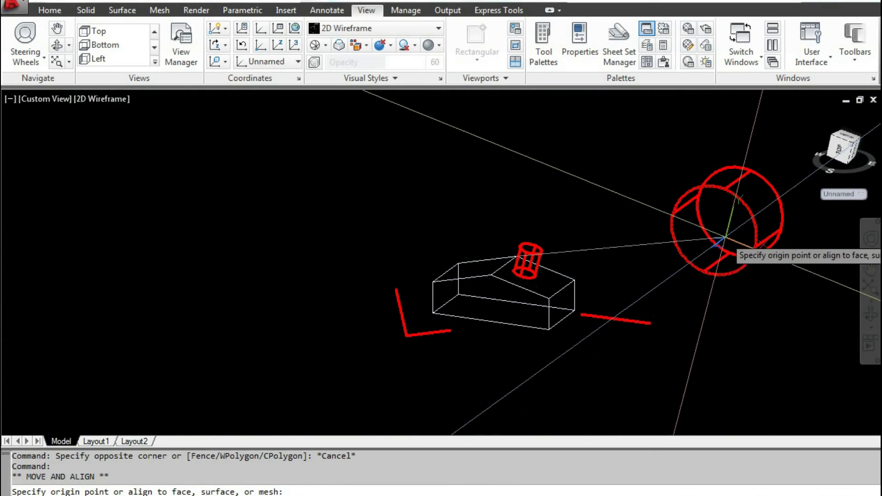
text(CEN)
key(Return)
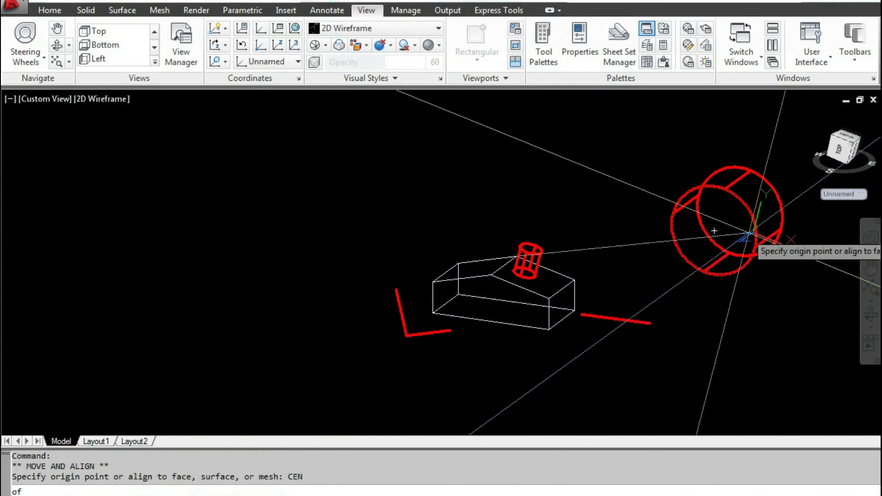
click(713, 235)
Turn Ortho on and point the UCS Z axis upward at 90° in the large cylinder's front face, using its axis grip.
scroll(714, 235, up, 5)
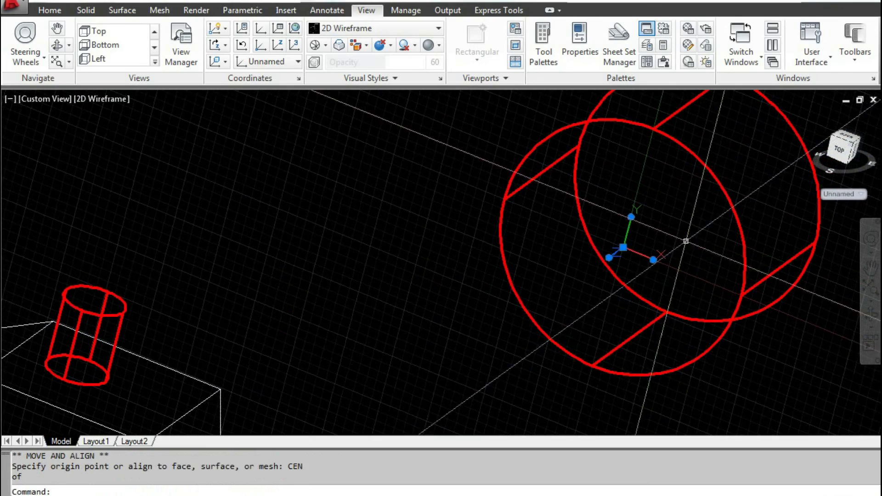
click(608, 257)
scroll(612, 250, down, 4)
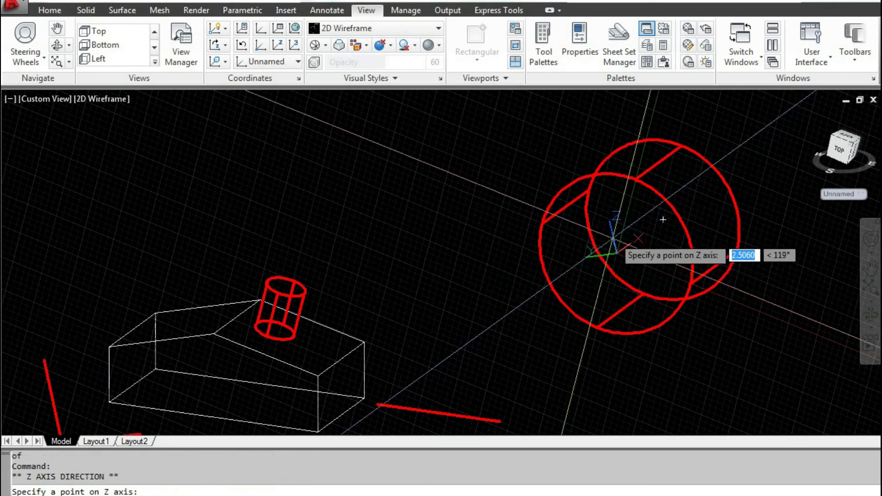
key(F8)
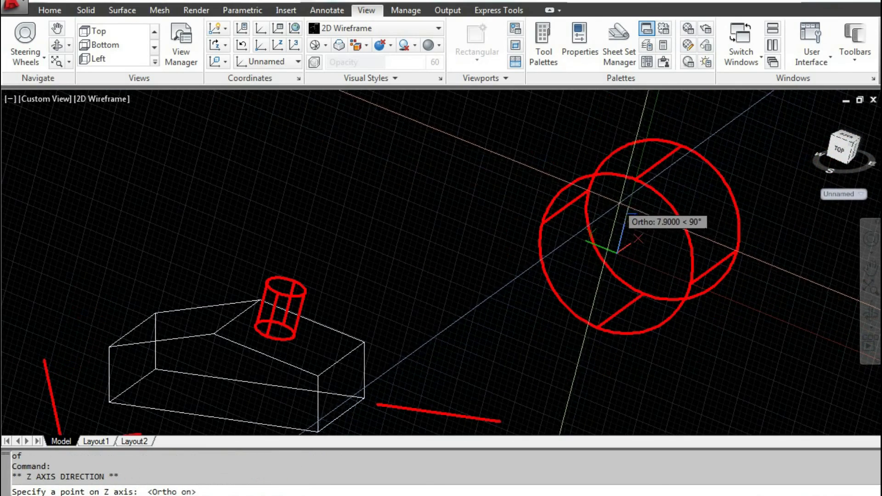
click(663, 222)
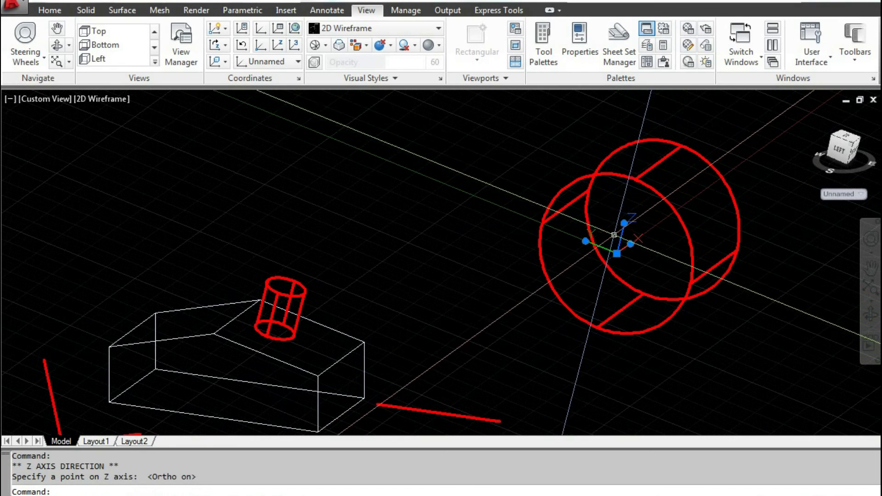
key(Escape)
scroll(614, 235, down, 4)
middle_drag(575, 250, 566, 272)
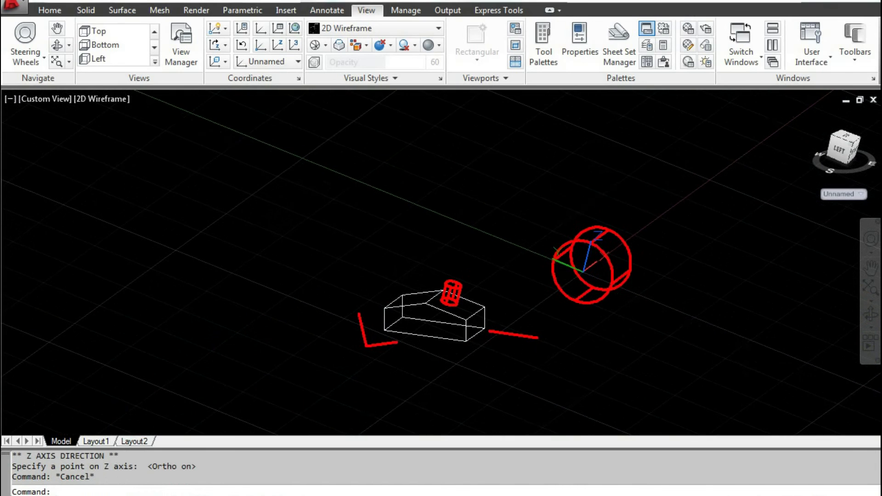
scroll(566, 273, up, 2)
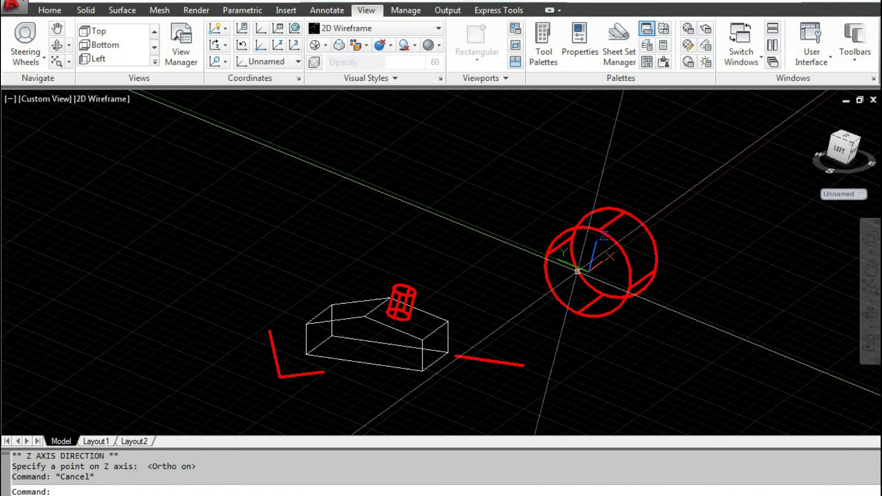